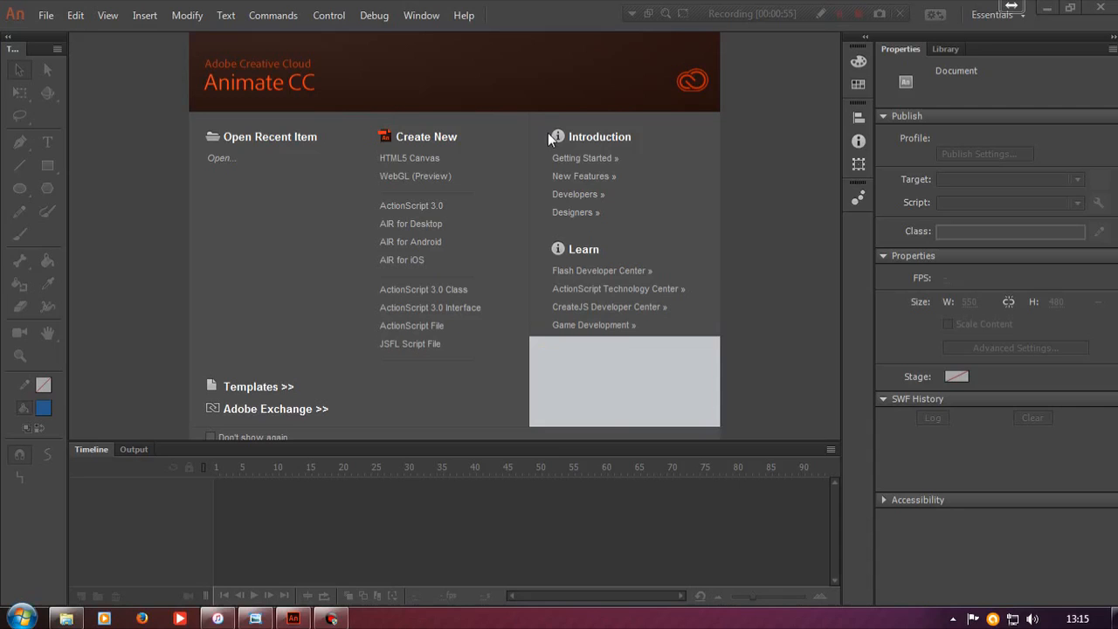
# Open Desktop GUI with clock.fla from the Desktop GUI with clock folder under Flash Projects, Tutorials.
pyautogui.click(45, 15)
pyautogui.click(54, 48)
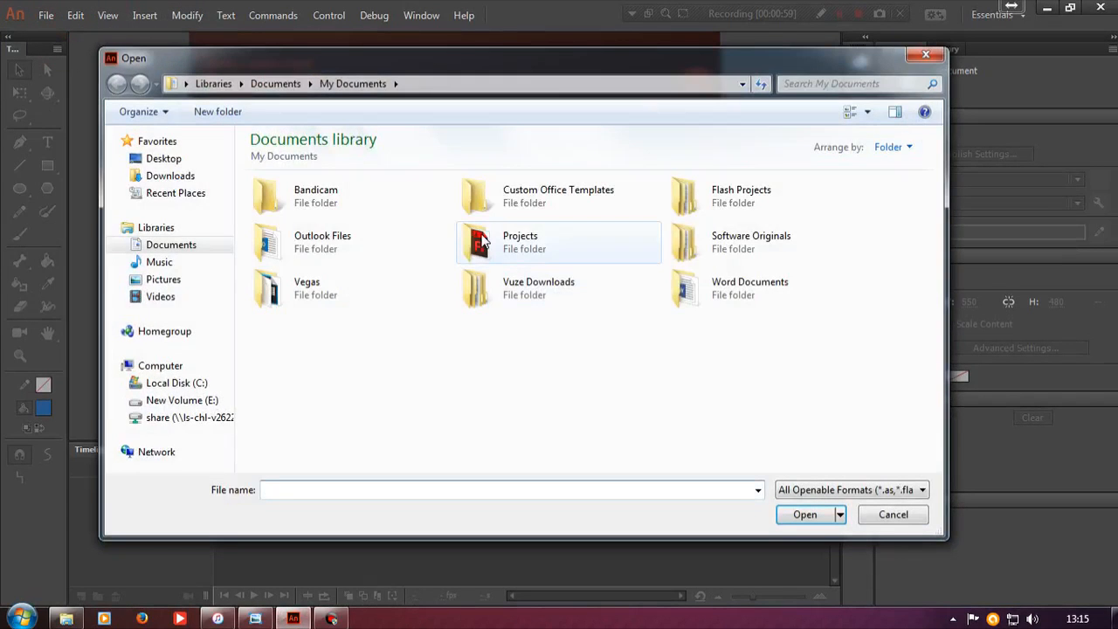
pyautogui.click(797, 205)
pyautogui.doubleClick(797, 206)
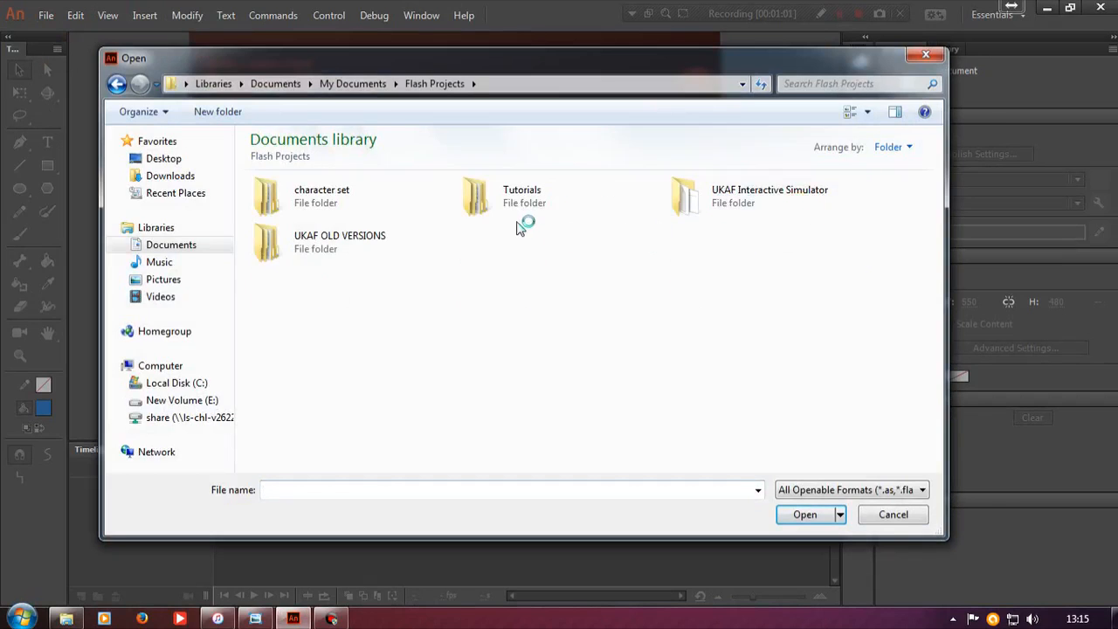
pyautogui.click(538, 212)
pyautogui.doubleClick(537, 212)
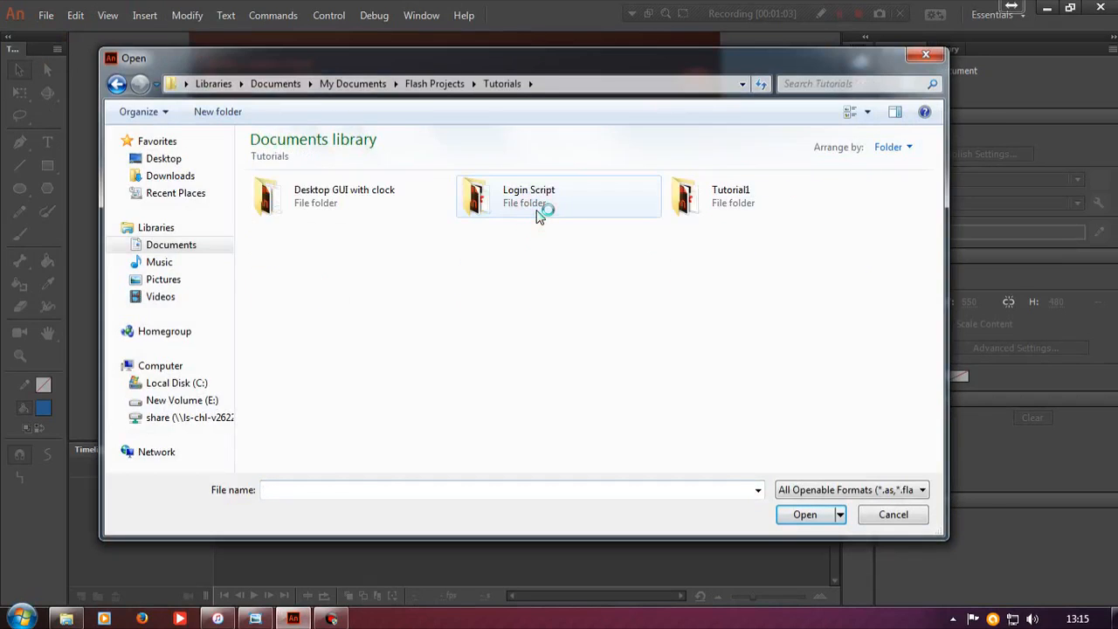
pyautogui.click(350, 209)
pyautogui.doubleClick(350, 209)
pyautogui.click(528, 199)
pyautogui.doubleClick(529, 199)
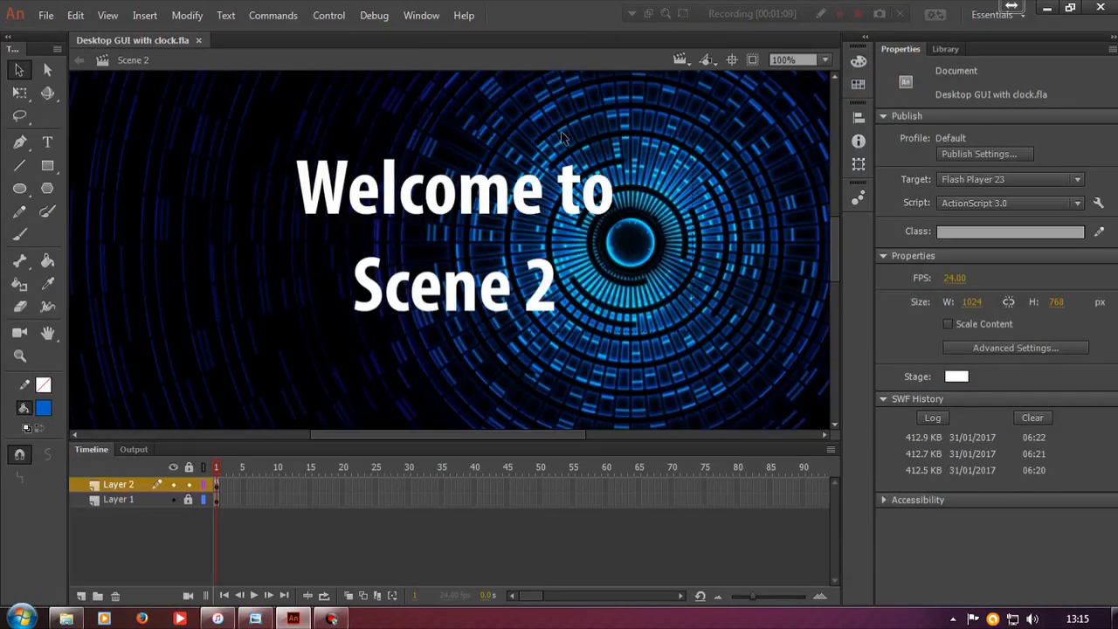
# Fit the whole stage in view, look at Scene 1 and return to Scene 2.
pyautogui.click(822, 60)
pyautogui.click(812, 81)
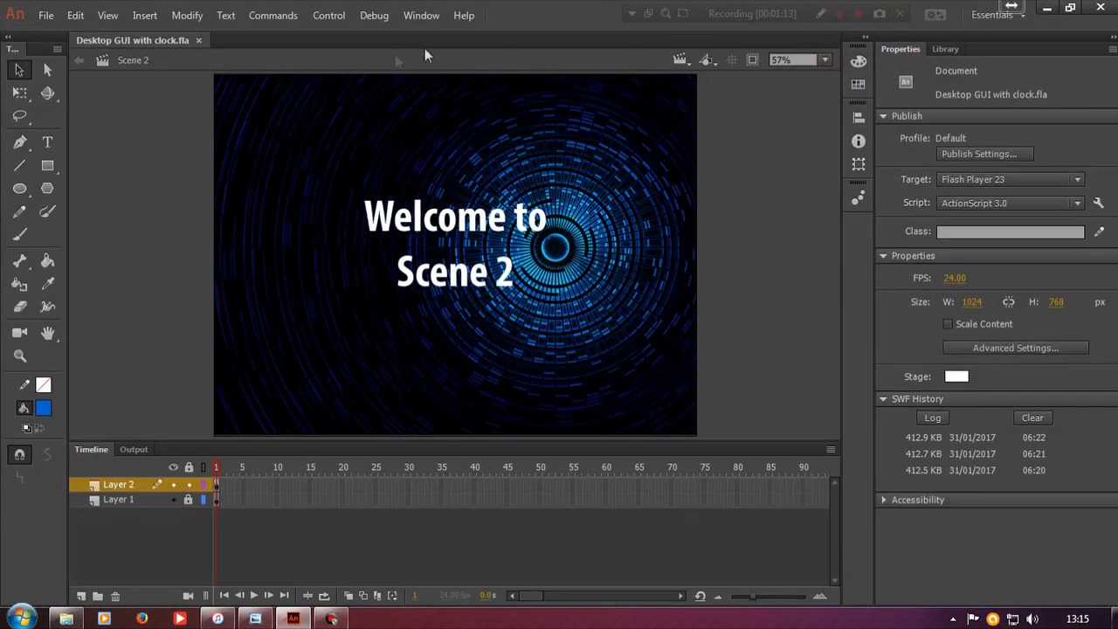
pyautogui.click(681, 60)
pyautogui.click(699, 79)
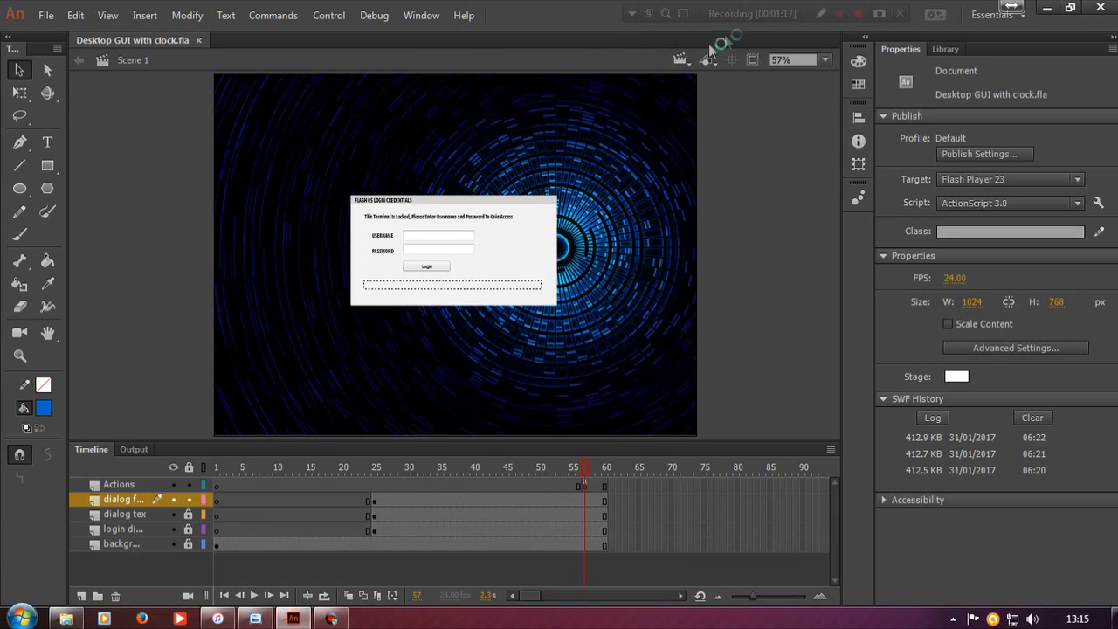
pyautogui.click(679, 59)
pyautogui.click(686, 99)
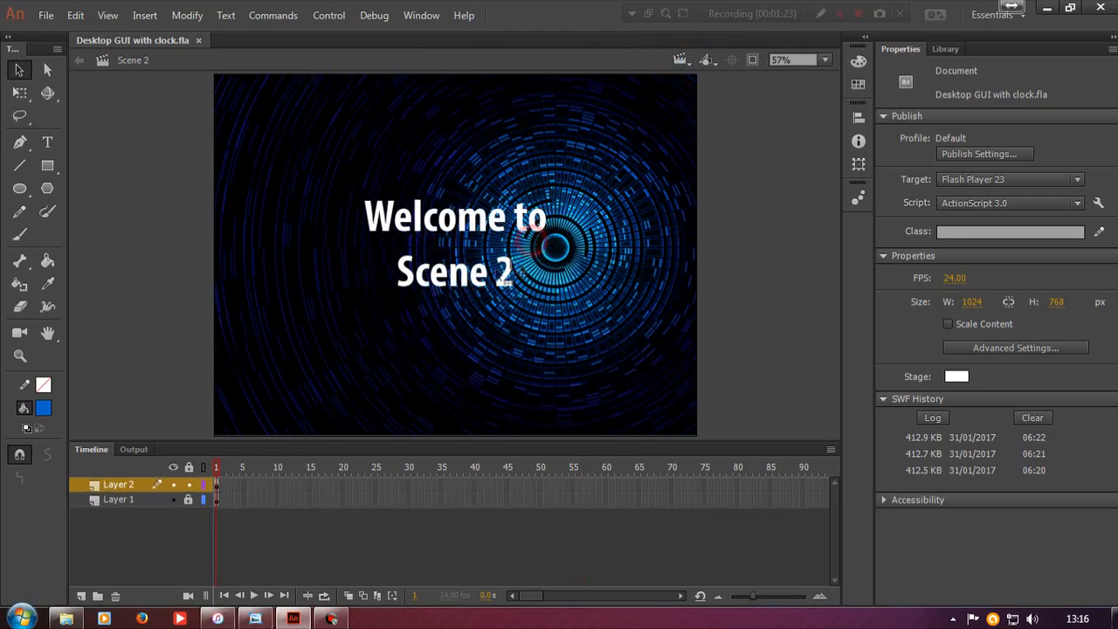
# Unlock Layer 1 and delete the "Welcome to Scene 2" text together with its Layer 2.
pyautogui.click(188, 499)
pyautogui.click(181, 301)
pyautogui.click(505, 206)
pyautogui.press('Delete')
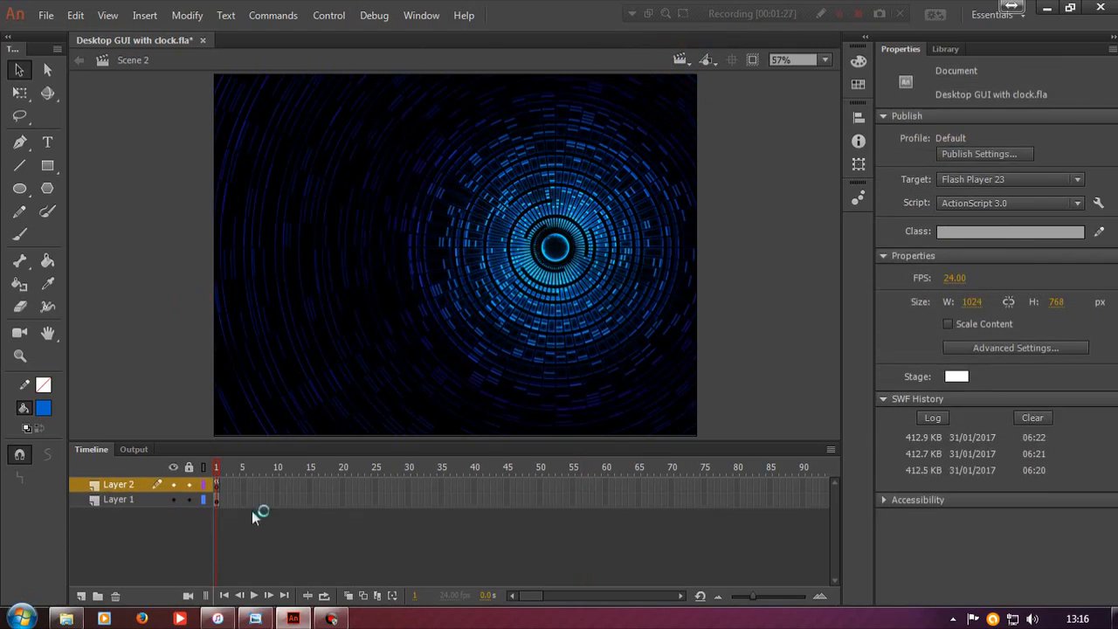
pyautogui.click(122, 485)
pyautogui.rightClick(127, 487)
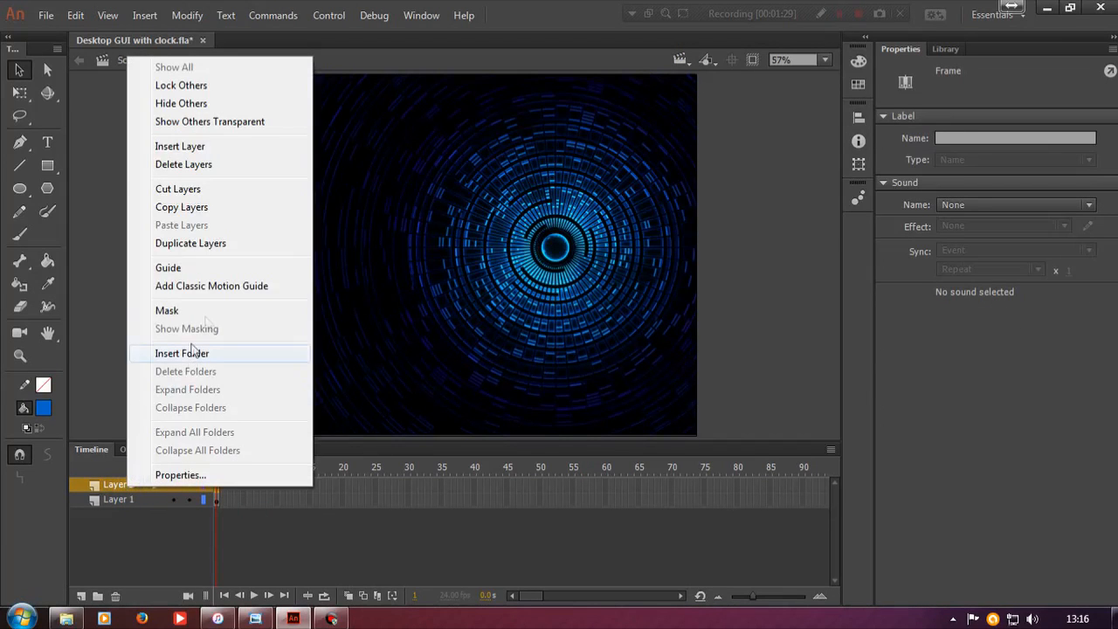
pyautogui.click(225, 170)
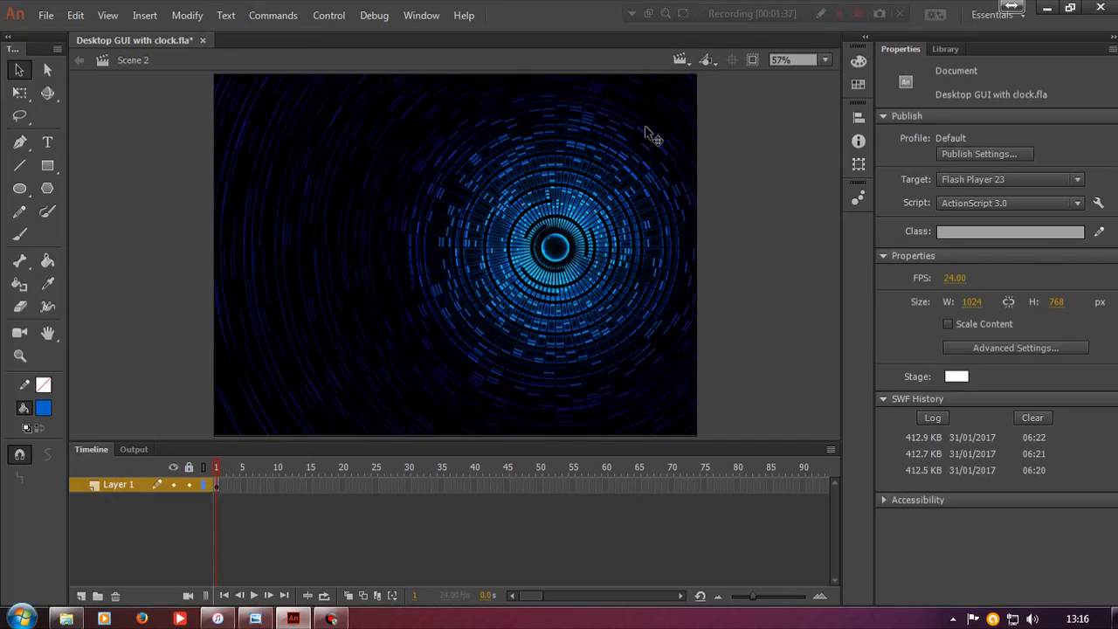
# Lock the remaining wallpaper layer and rename it as the background layer.
pyautogui.click(188, 484)
pyautogui.doubleClick(113, 484)
pyautogui.write('backgr...')
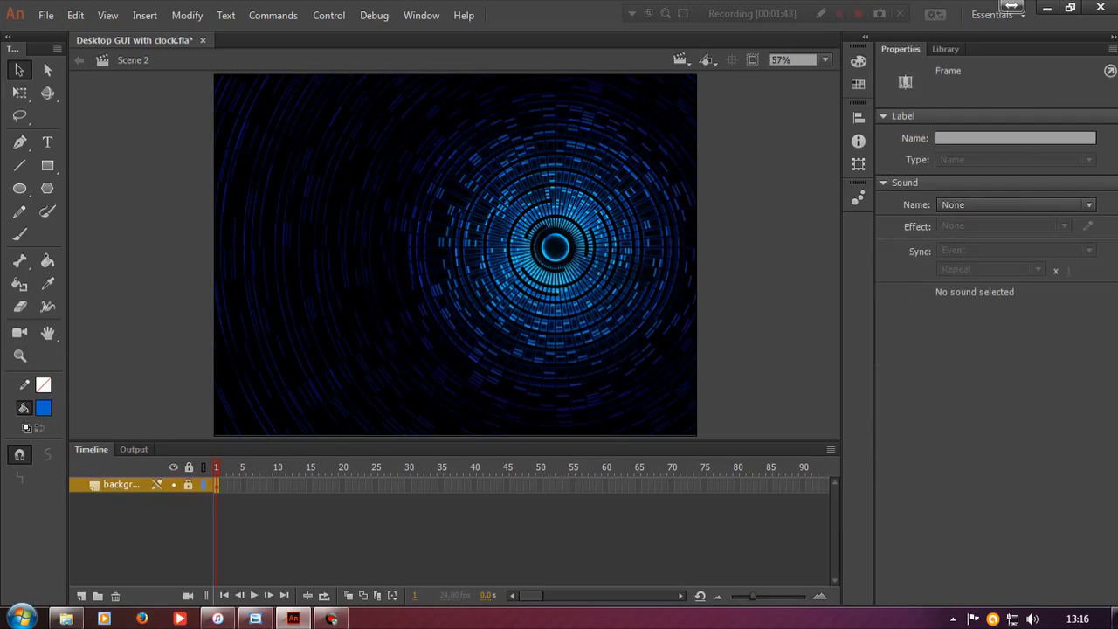
# Start an import to the library and browse to the project_os folder inside Desktop GUI with clock.
pyautogui.click(944, 51)
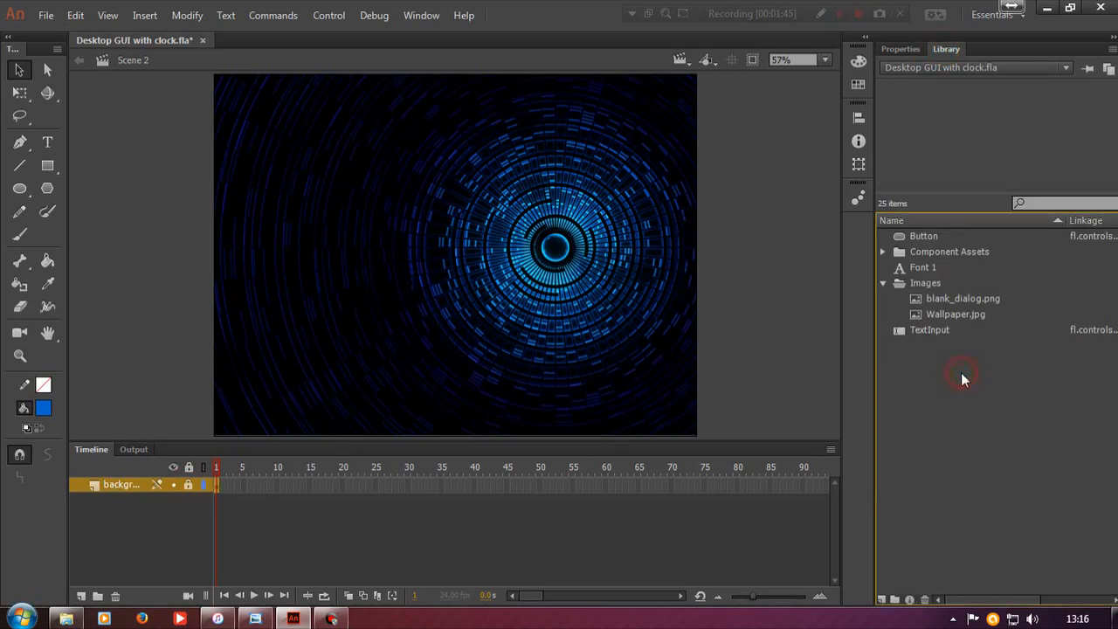
pyautogui.click(45, 15)
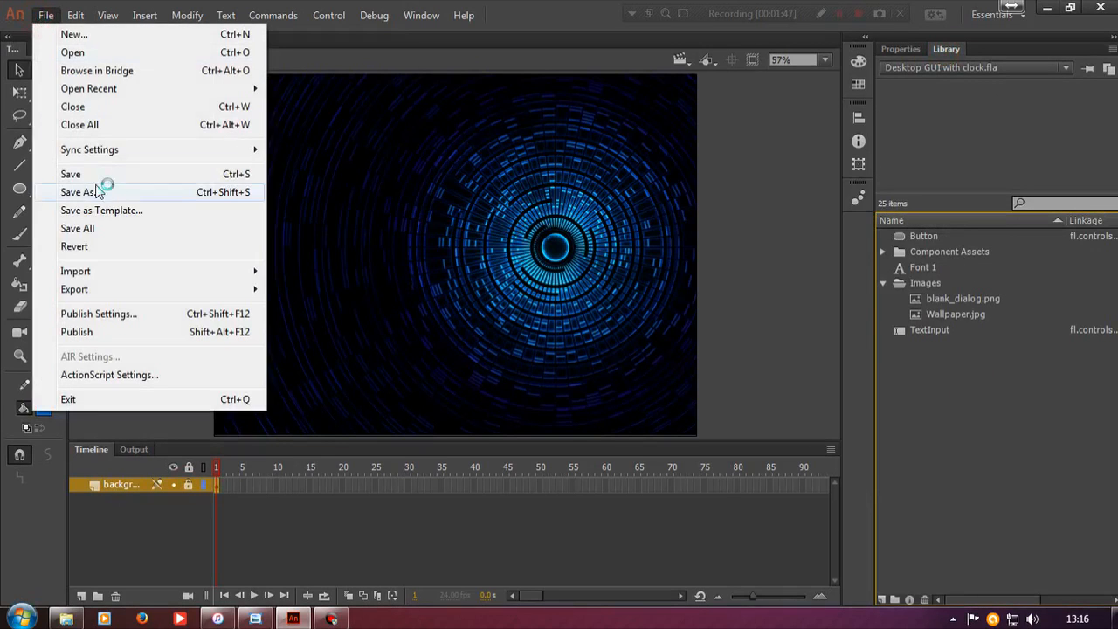
pyautogui.click(98, 271)
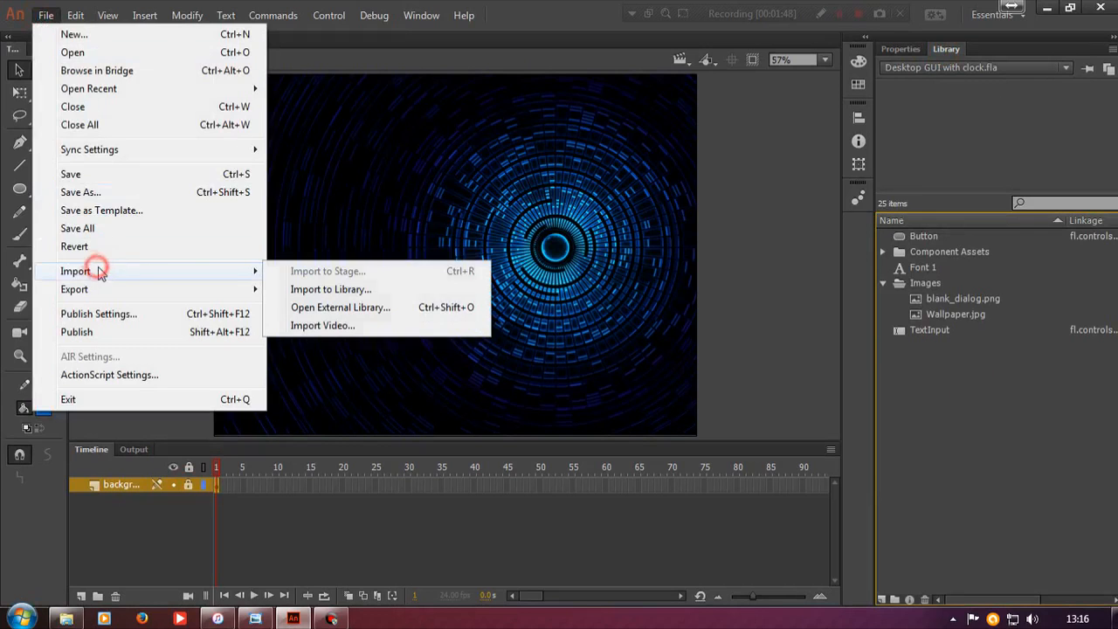
pyautogui.click(323, 289)
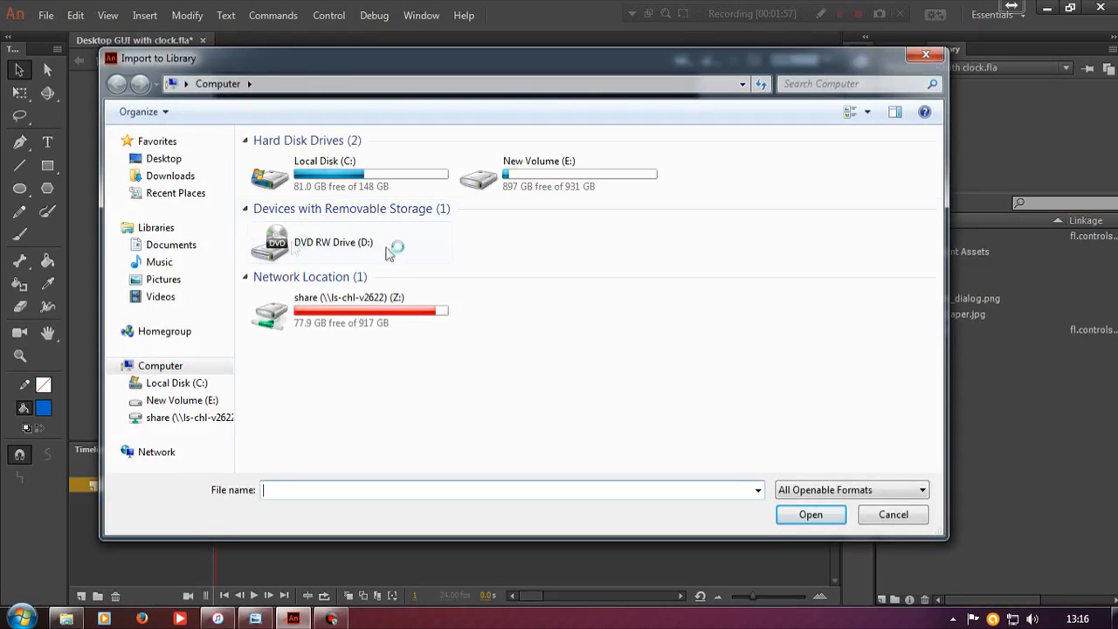
pyautogui.click(166, 245)
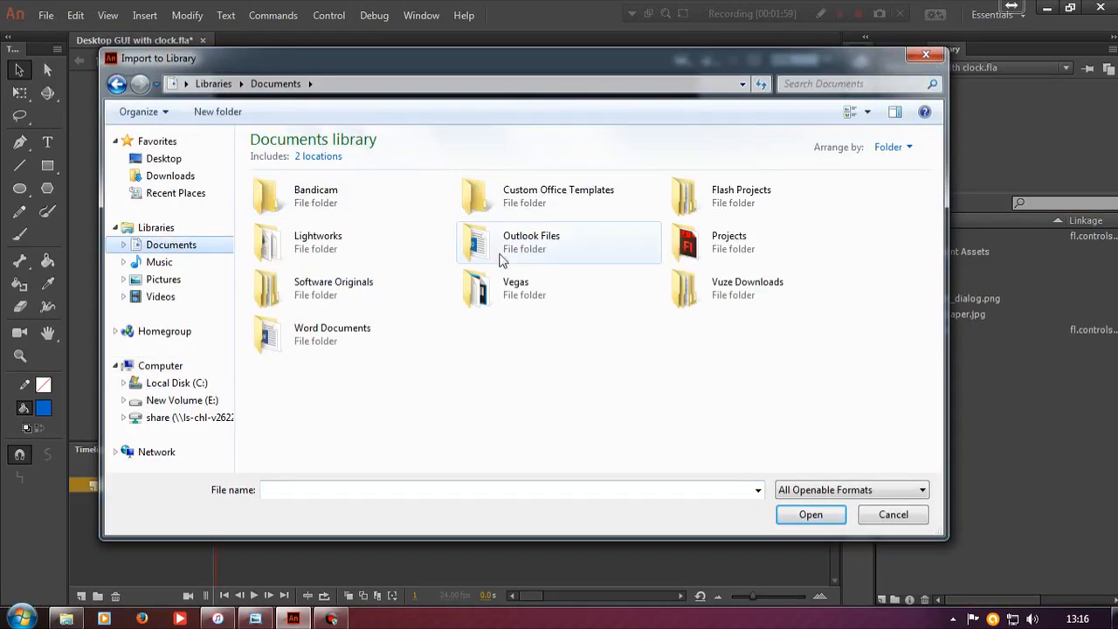
pyautogui.doubleClick(784, 199)
pyautogui.doubleClick(653, 202)
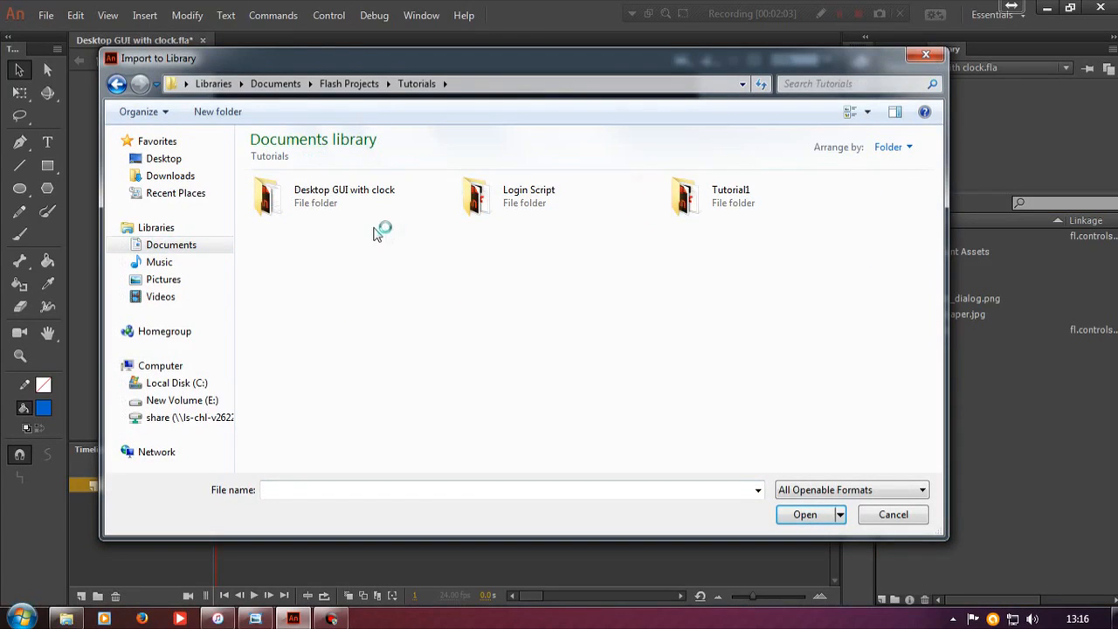
pyautogui.doubleClick(354, 208)
pyautogui.click(336, 202)
pyautogui.doubleClick(336, 203)
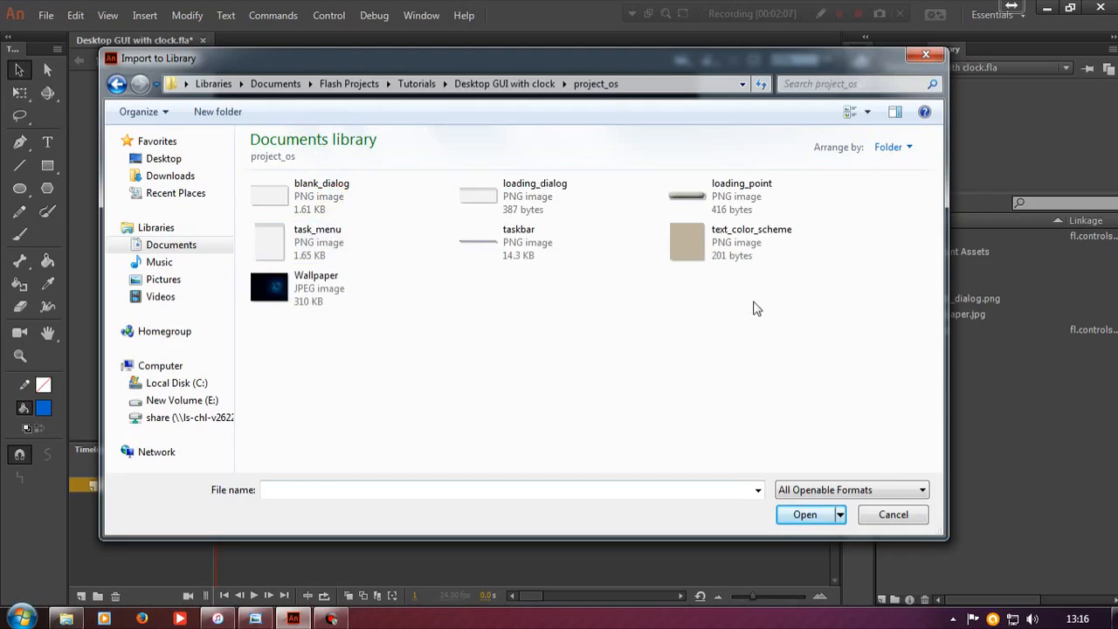
# Import the loading_dialog, loading_point and text_color_scheme images into the library.
pyautogui.click(754, 253)
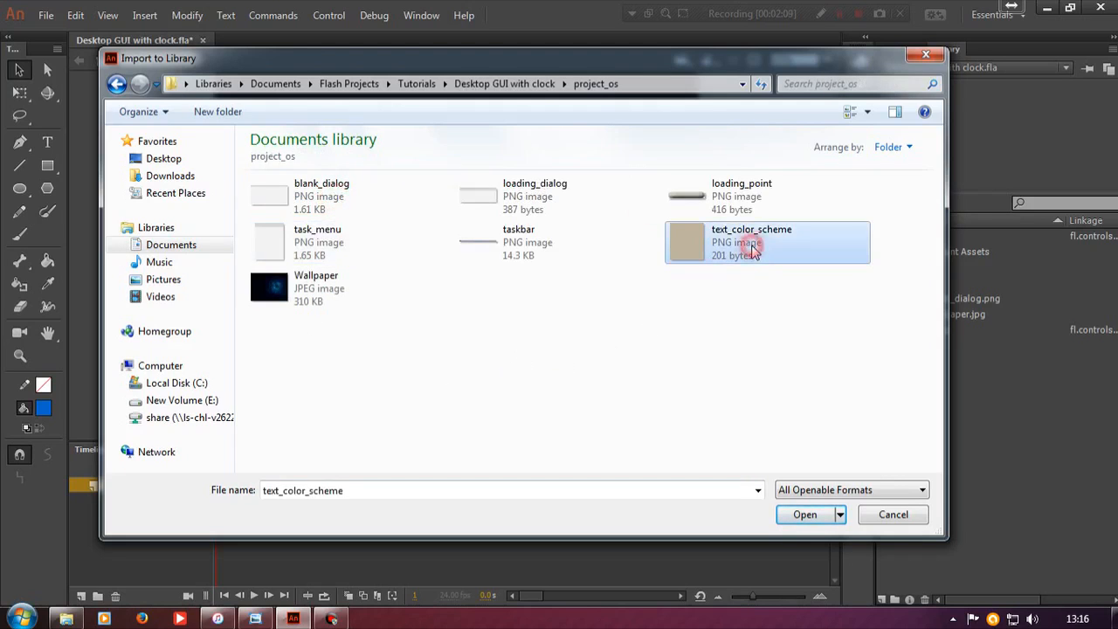
pyautogui.keyDown('ctrl'); pyautogui.click(775, 191); pyautogui.keyUp('ctrl')
pyautogui.keyDown('ctrl'); pyautogui.click(481, 216); pyautogui.keyUp('ctrl')
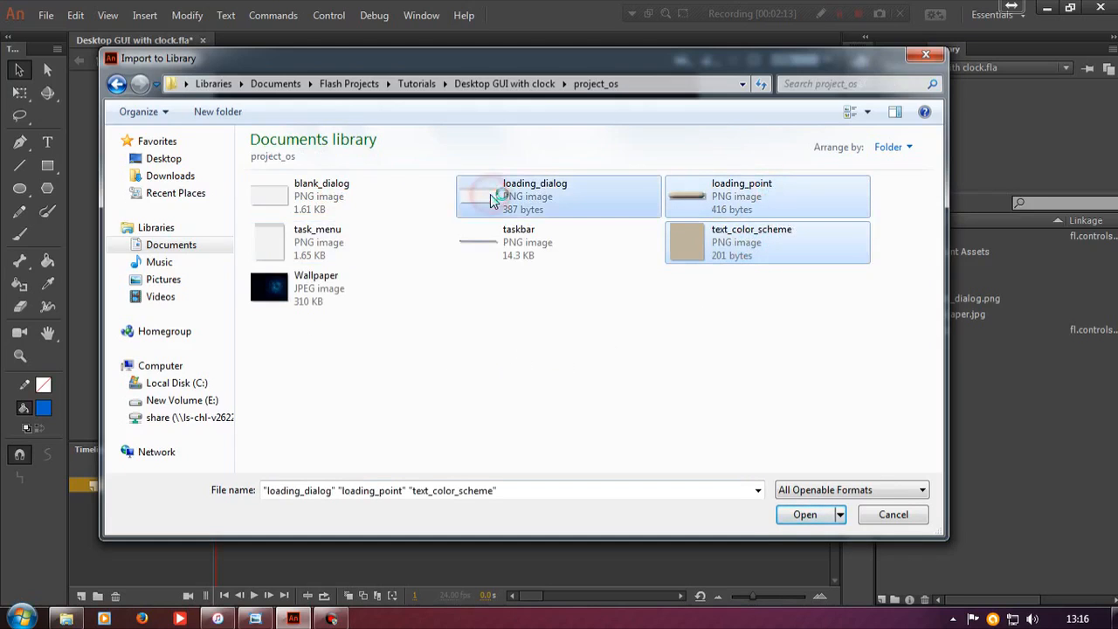
pyautogui.click(805, 514)
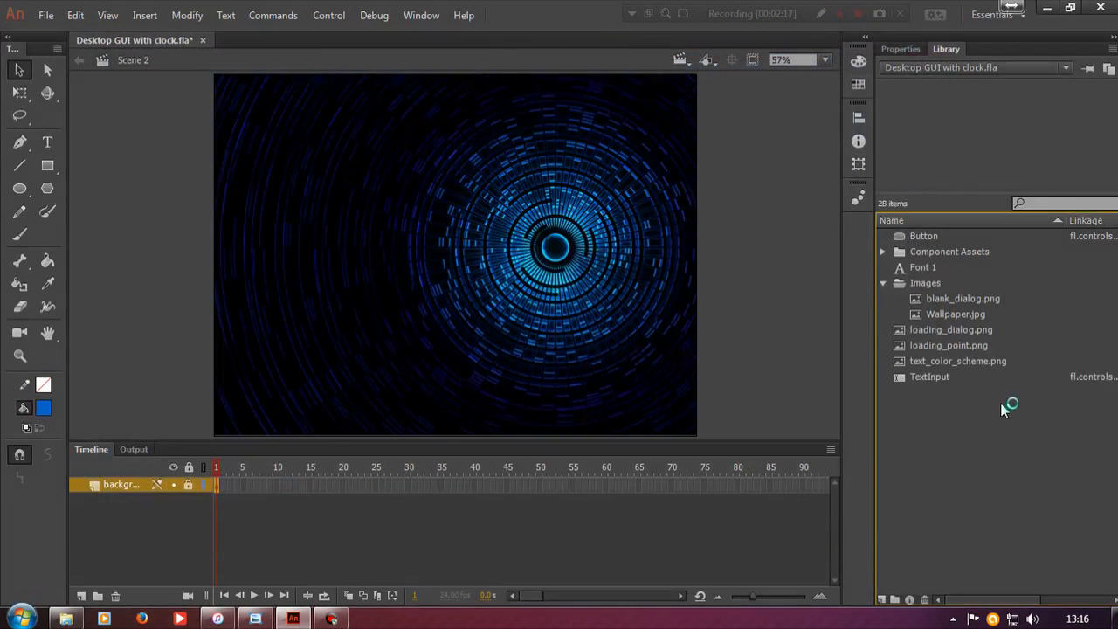
# Move loading_dialog.png, loading_point.png and text_color_scheme.png into the library's Images folder.
pyautogui.click(975, 335)
pyautogui.keyDown('shift'); pyautogui.click(974, 362); pyautogui.keyUp('shift')
pyautogui.moveTo(975, 361); pyautogui.dragTo(920, 283)
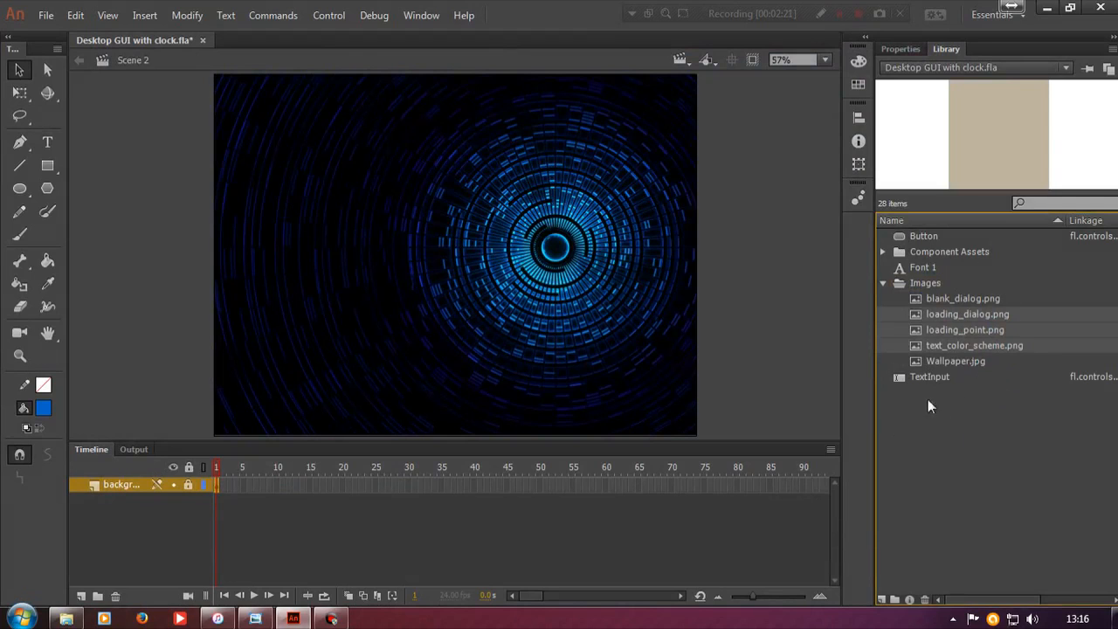
# Move the TextInput, Font 1 and Button items into the library's Component Assets folder.
pyautogui.moveTo(925, 377); pyautogui.dragTo(929, 252)
pyautogui.click(937, 271)
pyautogui.keyDown('ctrl'); pyautogui.click(929, 238); pyautogui.keyUp('ctrl')
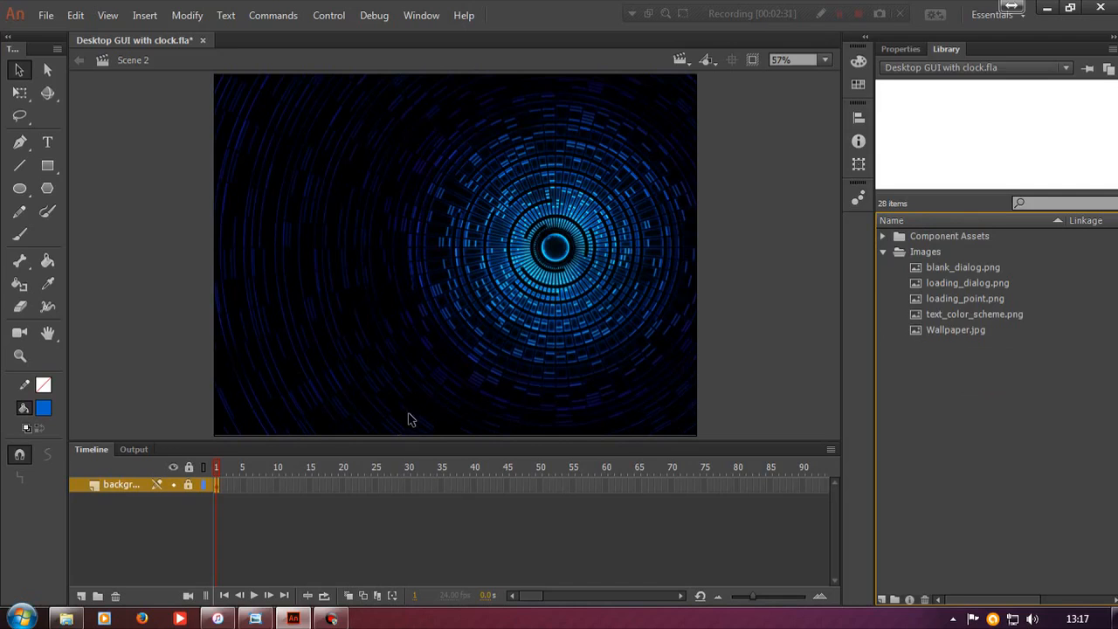
# Add a new layer above the background layer and extend both layers to frame 61.
pyautogui.click(82, 596)
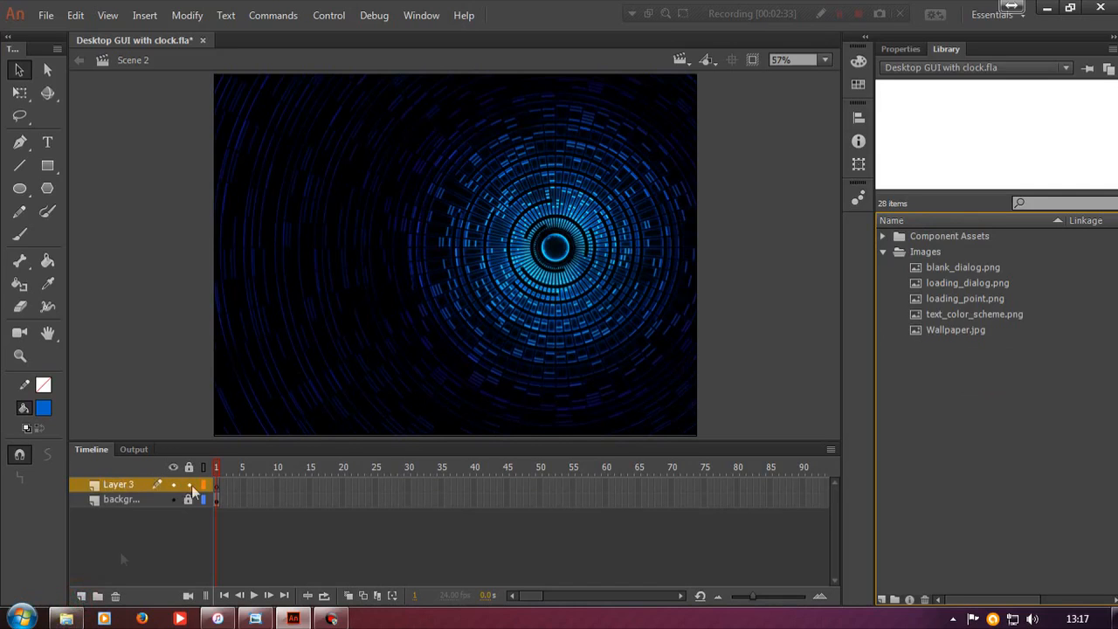
pyautogui.click(954, 288)
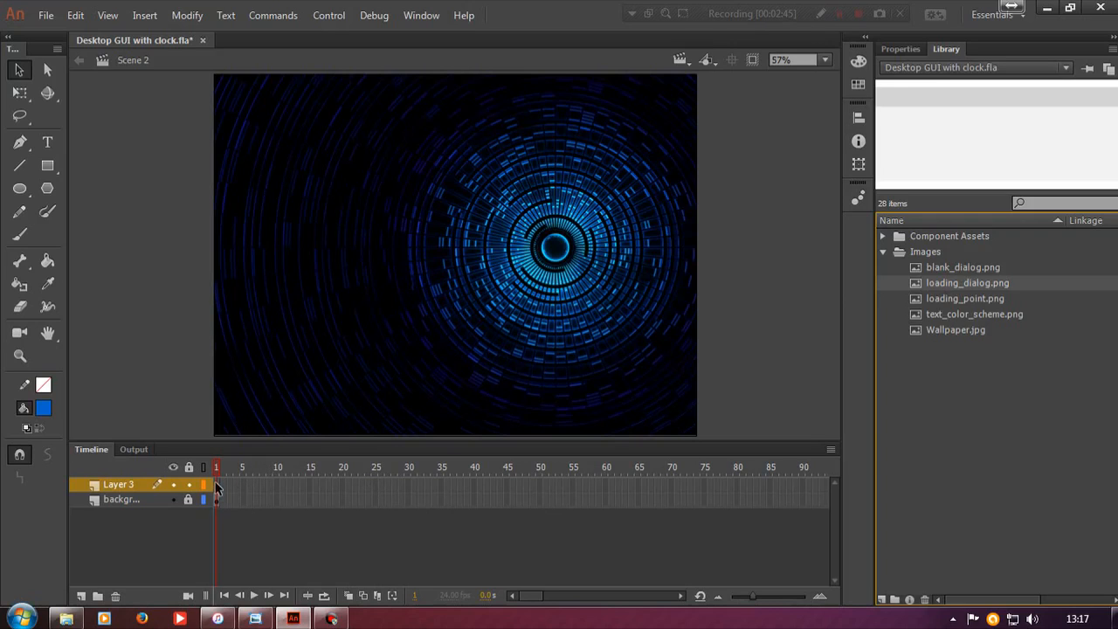
pyautogui.click(609, 485)
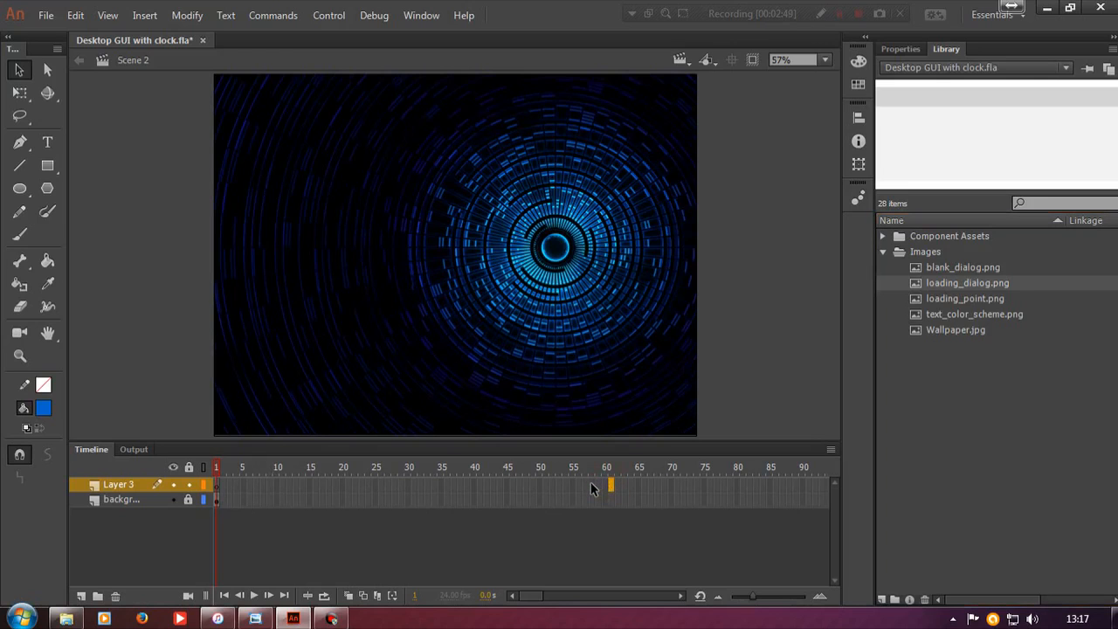
pyautogui.press('F7')
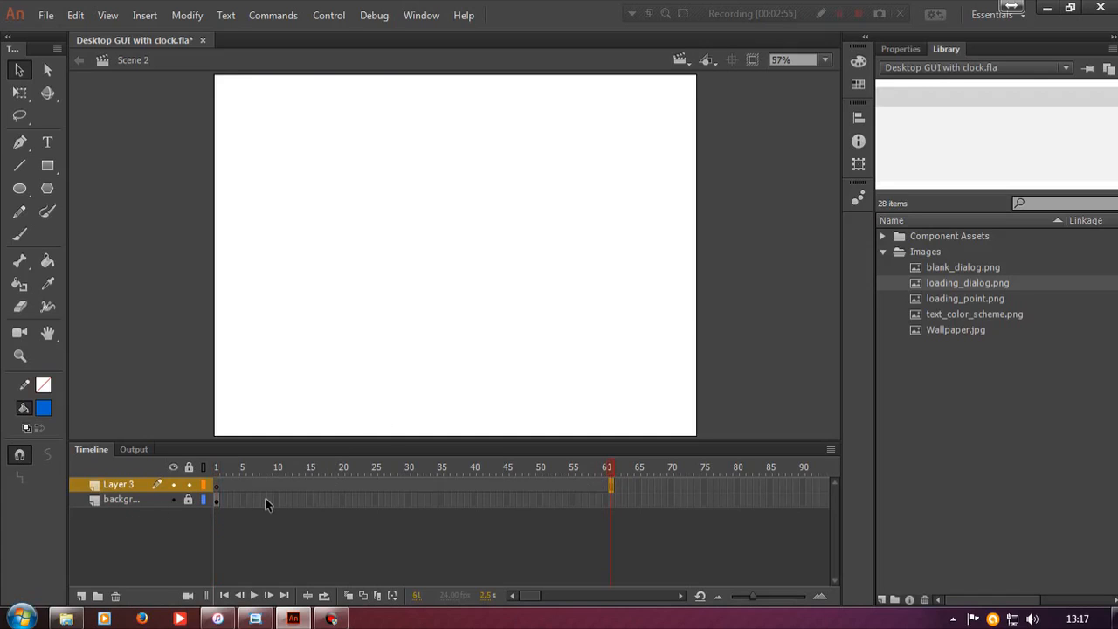
pyautogui.click(611, 502)
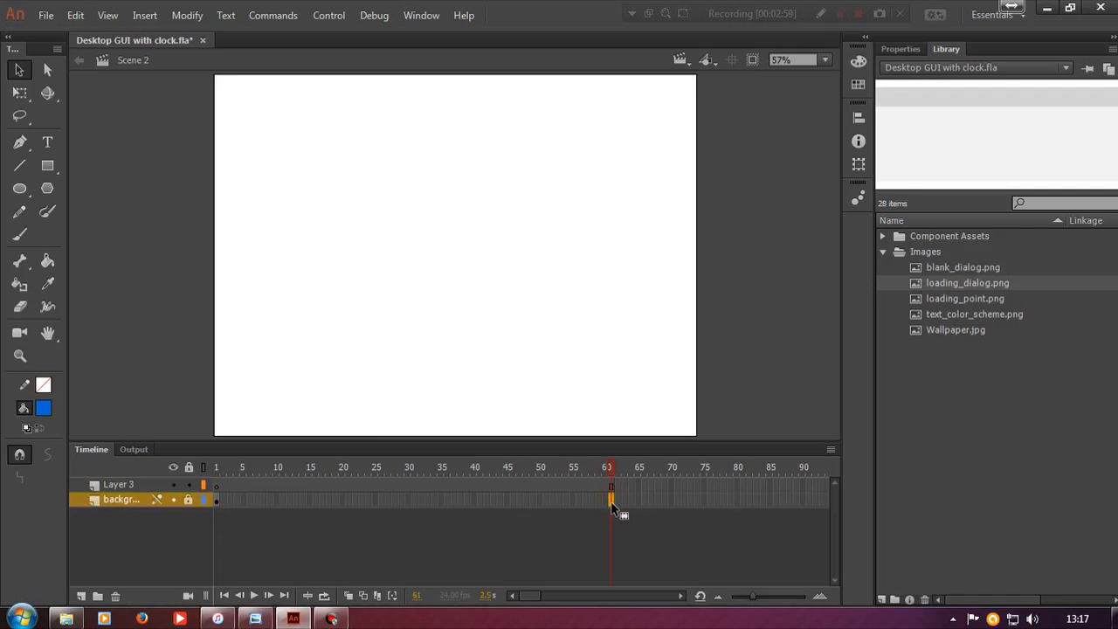
pyautogui.press('F5')
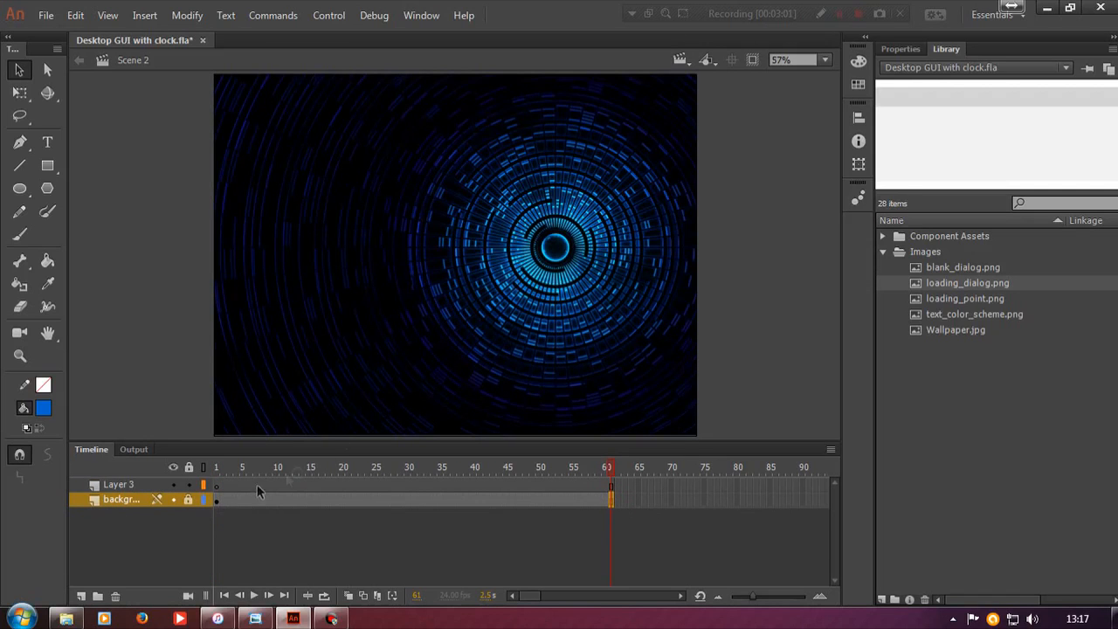
# Rename Layer 3 as loading_dialog, keeping the background layer locked.
pyautogui.click(187, 499)
pyautogui.click(114, 483)
pyautogui.doubleClick(113, 484)
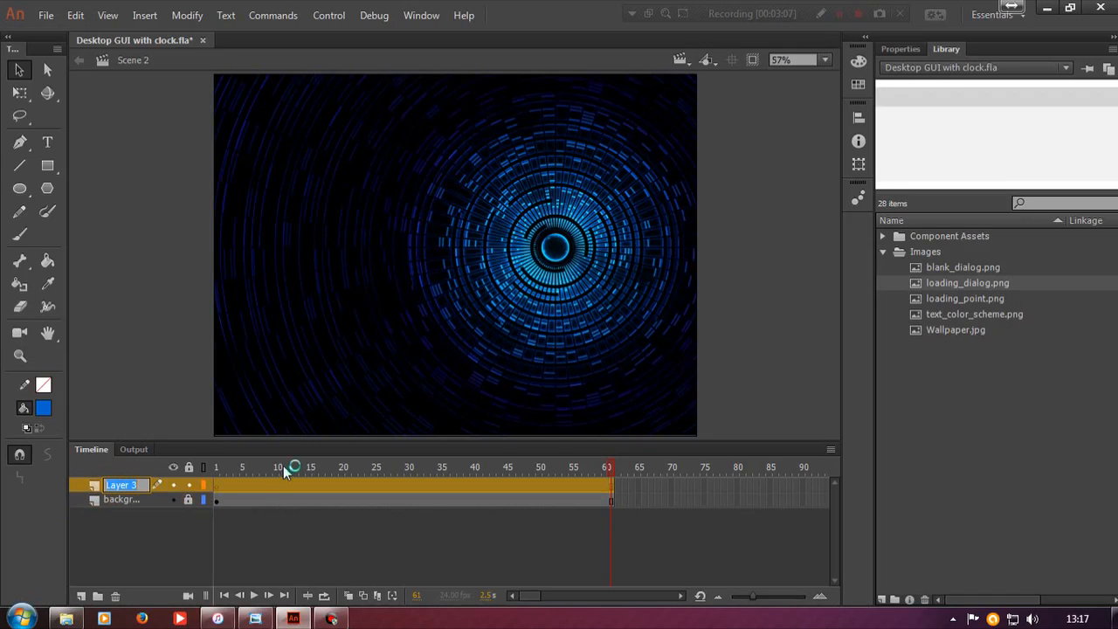
pyautogui.press('BackSpace')
pyautogui.write('loading_dialog')
pyautogui.press('Return')
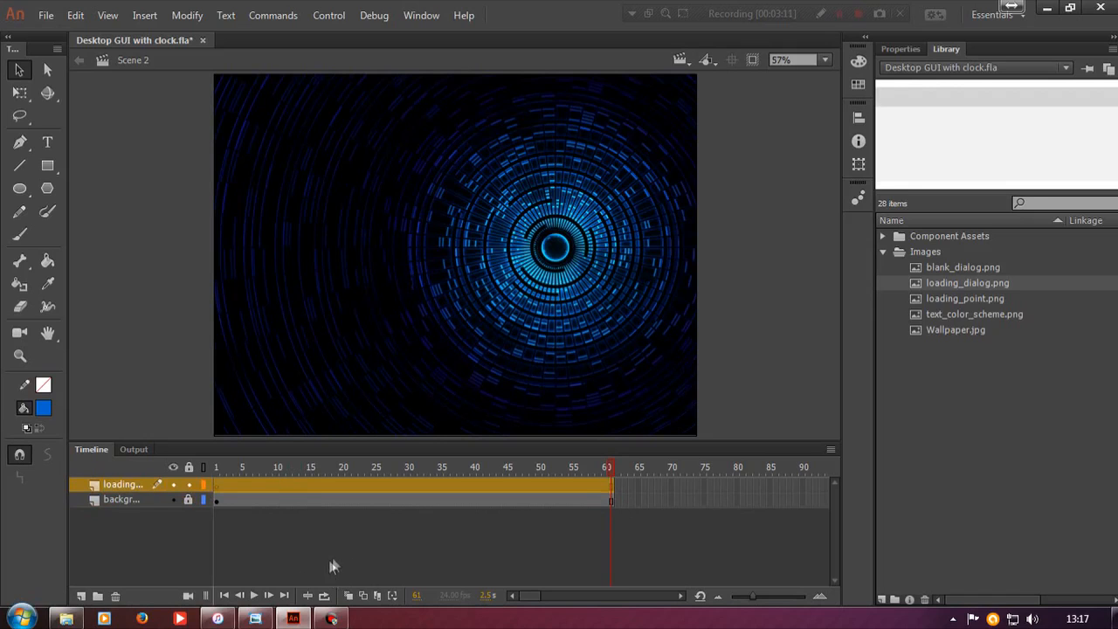
# Check the elapsed time at several frames of the loading_dialog layer, ending at frame 37.
pyautogui.click(359, 485)
pyautogui.click(360, 485)
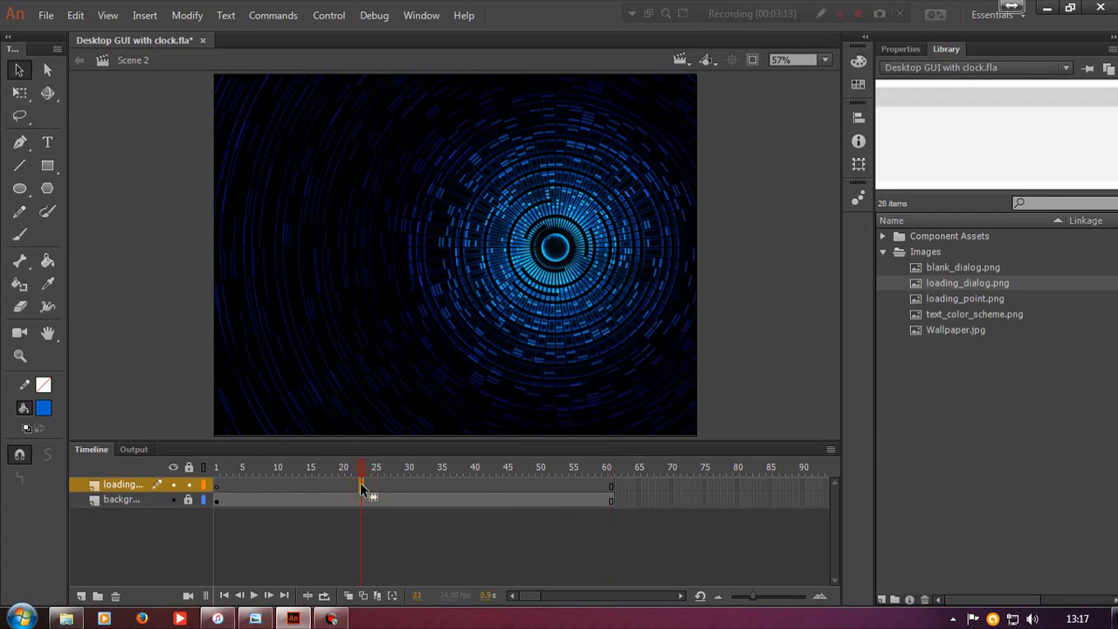
pyautogui.moveTo(361, 467); pyautogui.dragTo(269, 470)
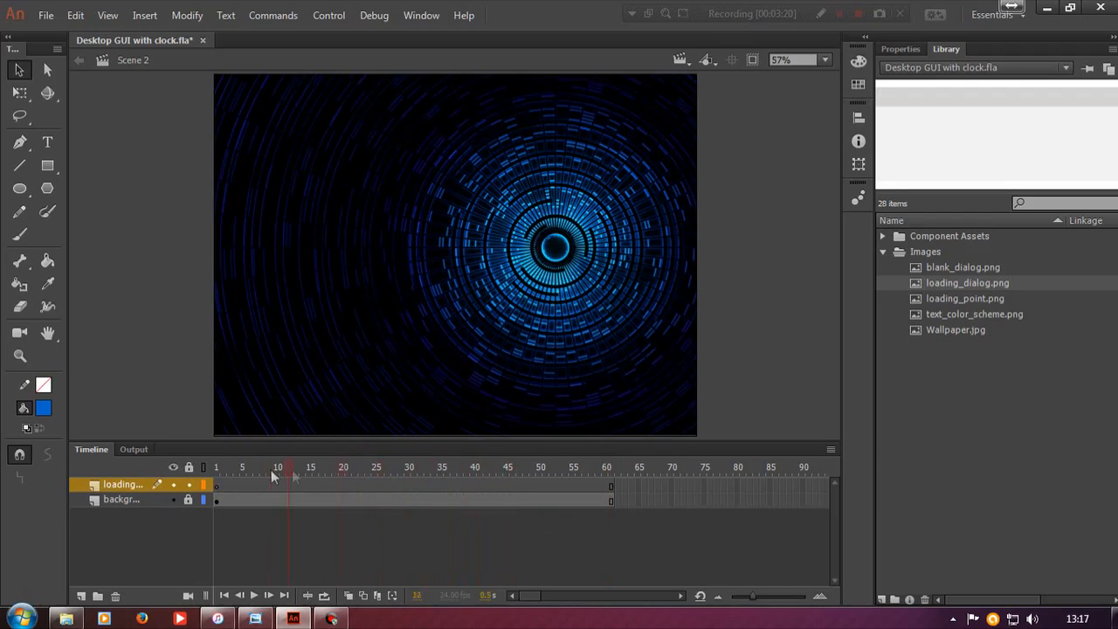
pyautogui.click(487, 596)
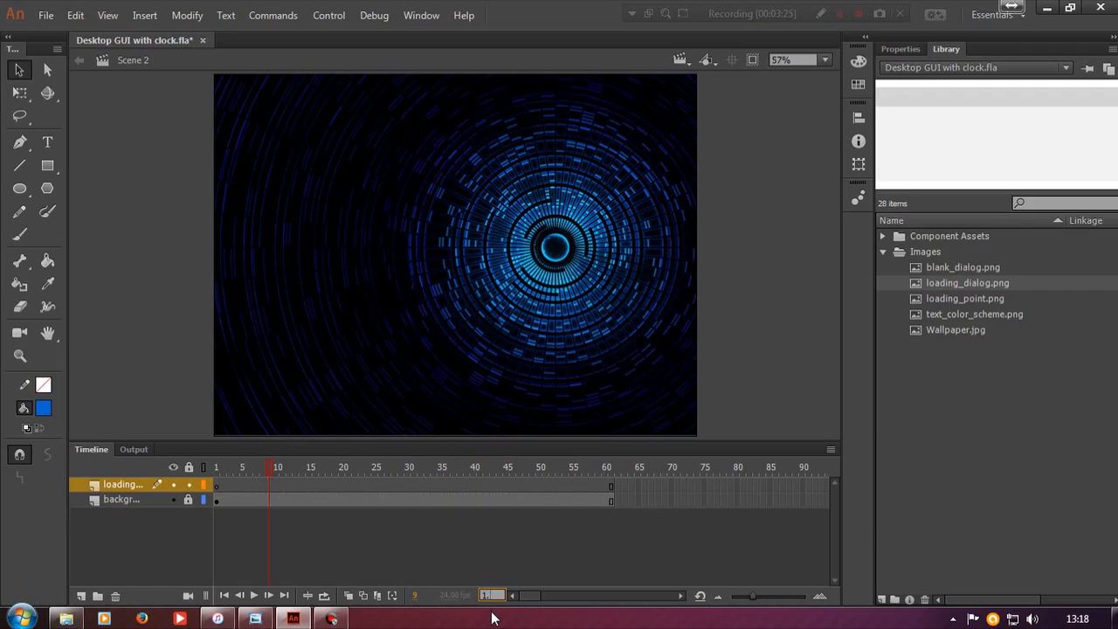
pyautogui.press('Return')
pyautogui.click(452, 486)
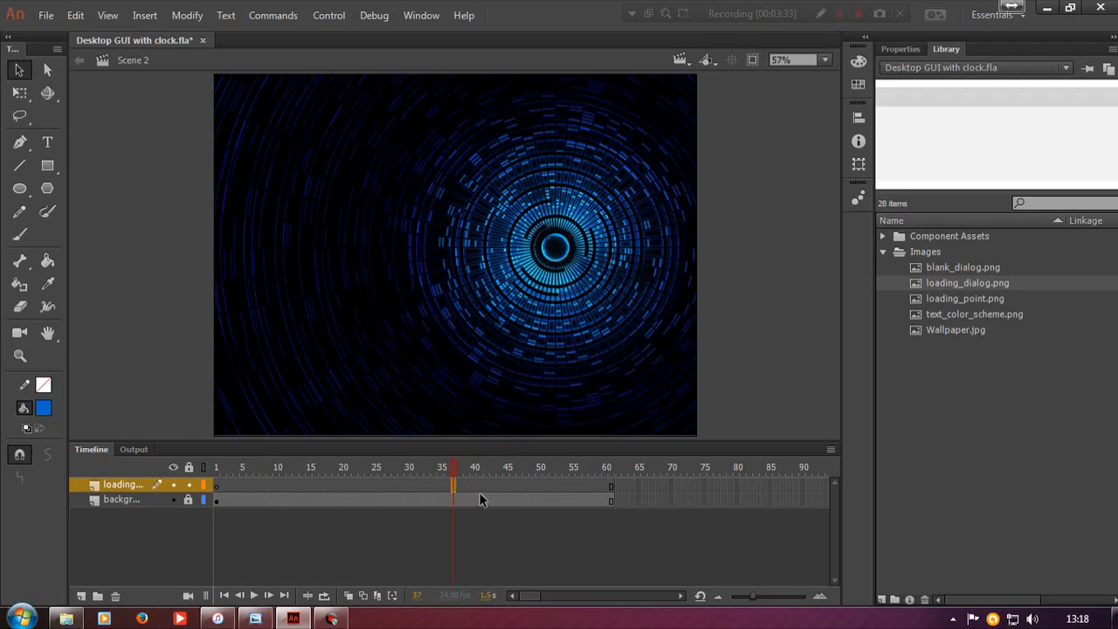
# Insert a keyframe at frame 37 of the loading_dialog layer and place loading_dialog.png near the stage's upper-left corner.
pyautogui.rightClick(454, 483)
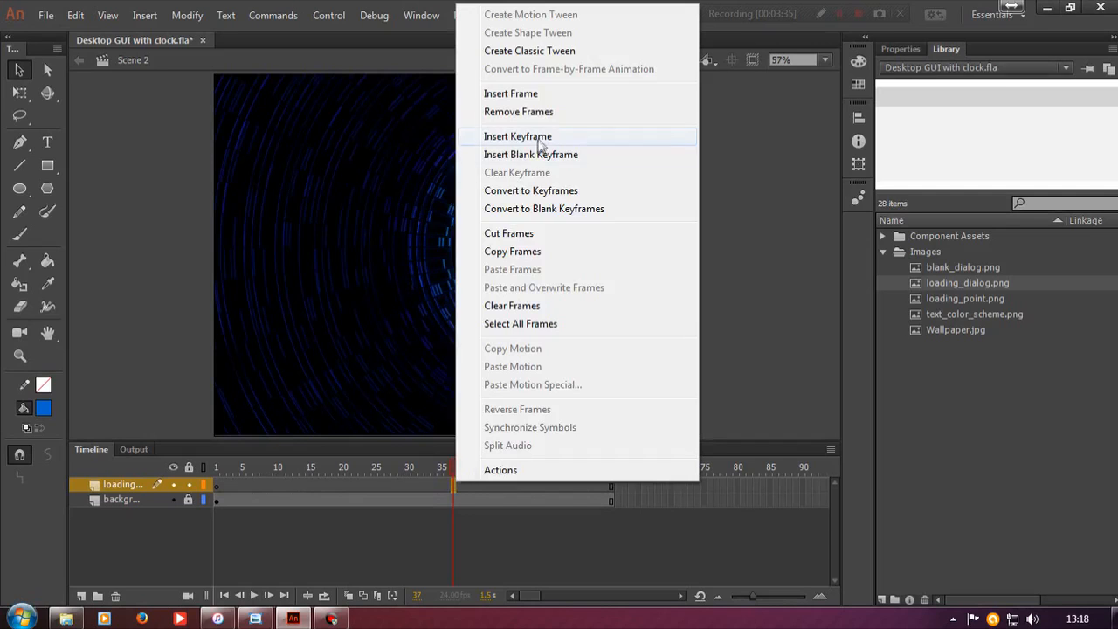
pyautogui.click(539, 138)
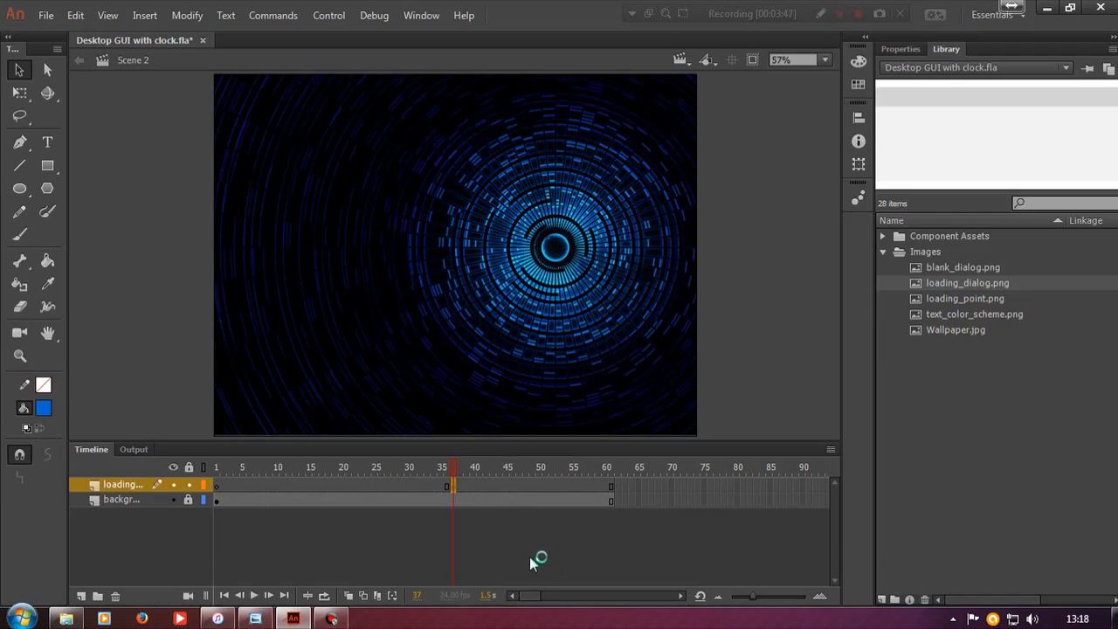
pyautogui.moveTo(954, 282); pyautogui.dragTo(323, 111)
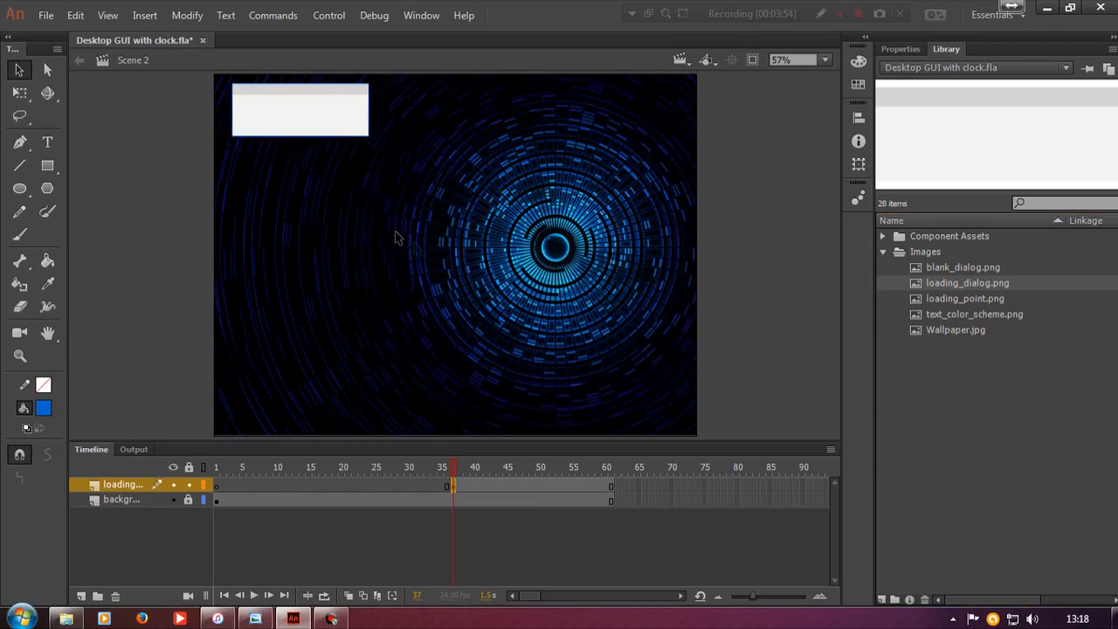
pyautogui.click(197, 159)
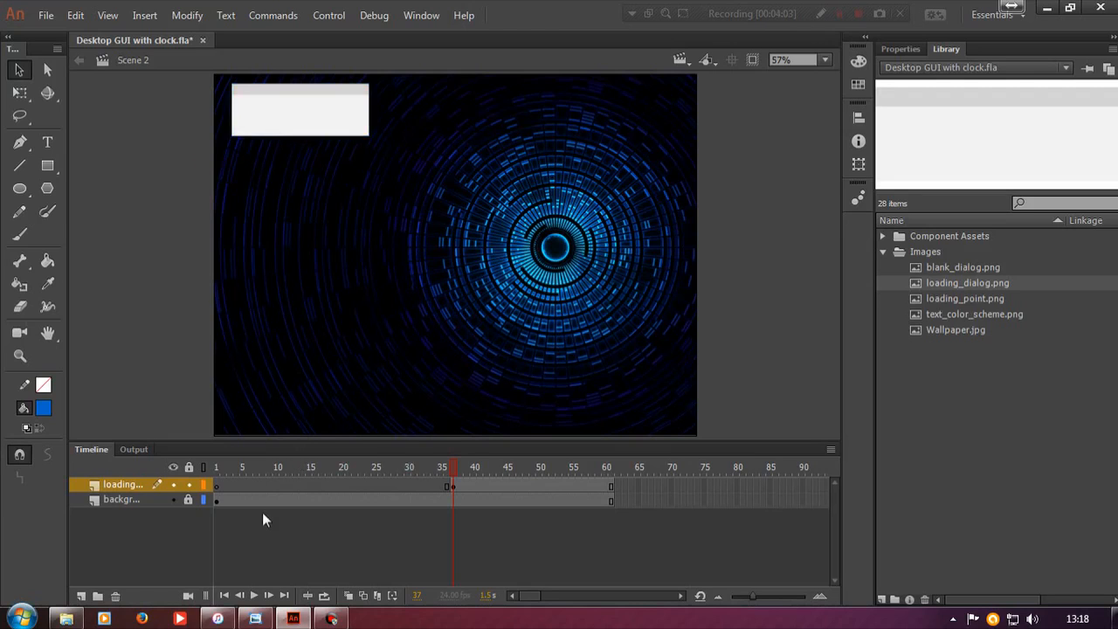
# Add a new layer above loading_dialog, lock the loading_dialog layer, and insert a keyframe at frame 37 of the new layer.
pyautogui.click(84, 598)
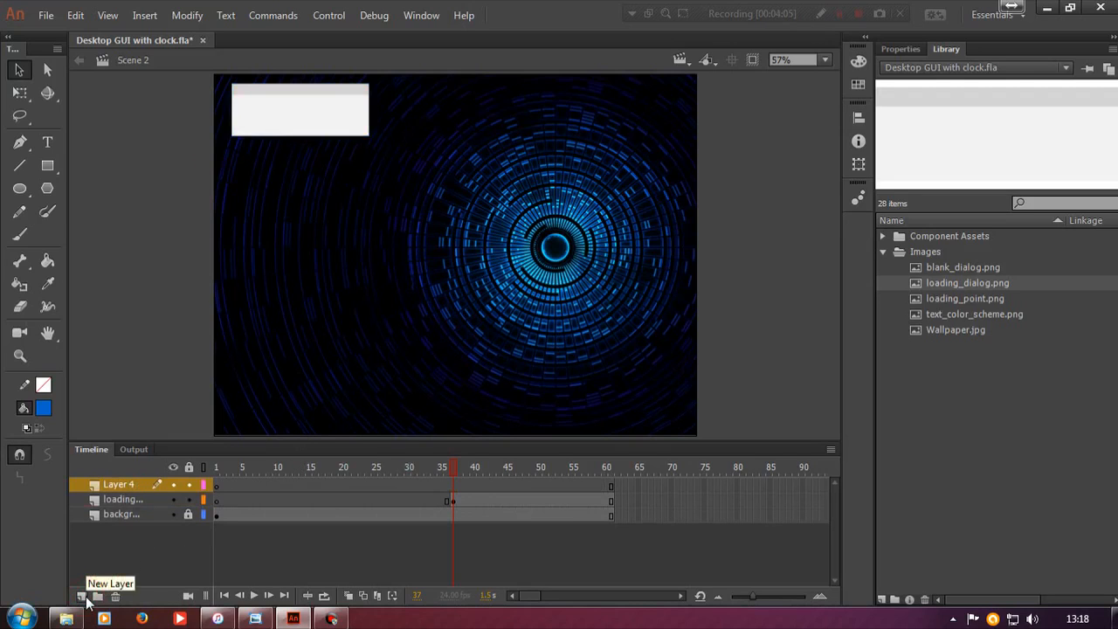
pyautogui.click(187, 500)
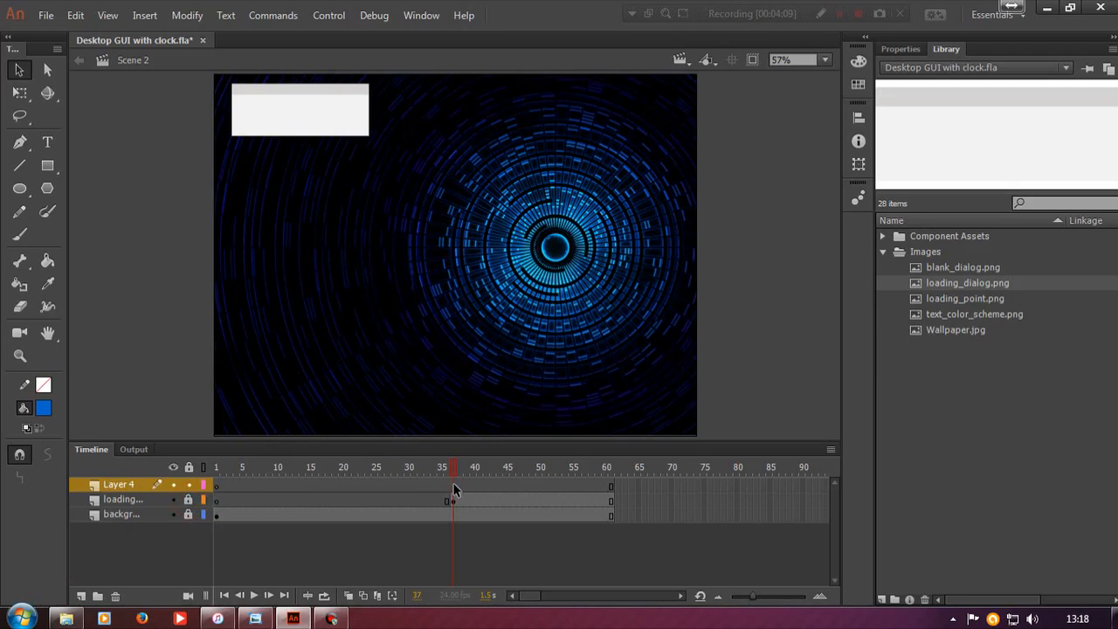
pyautogui.rightClick(454, 486)
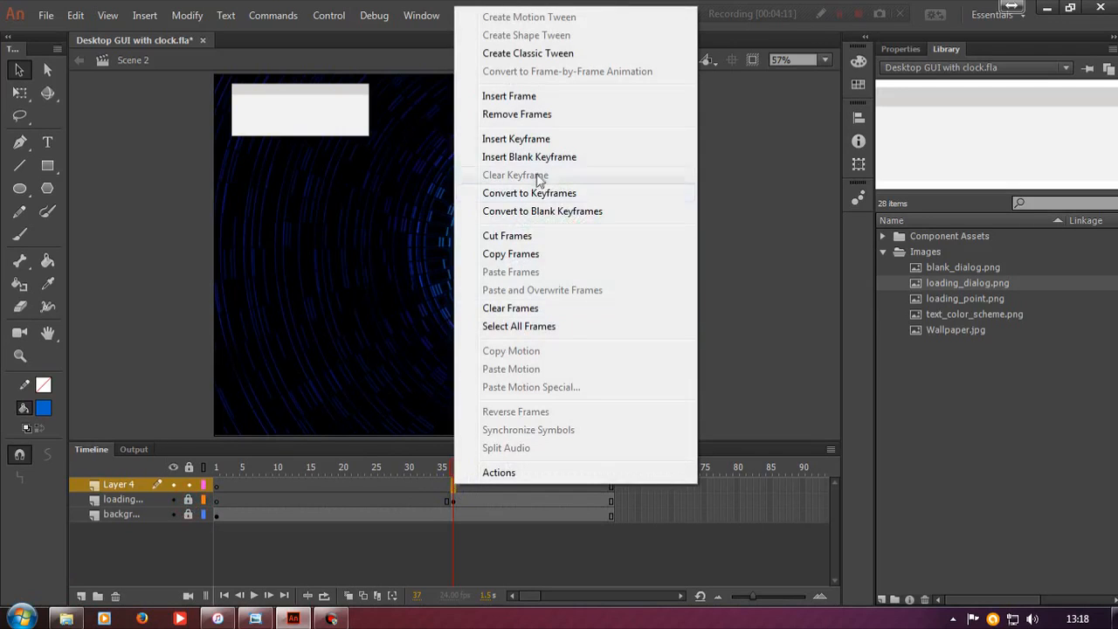
pyautogui.click(537, 144)
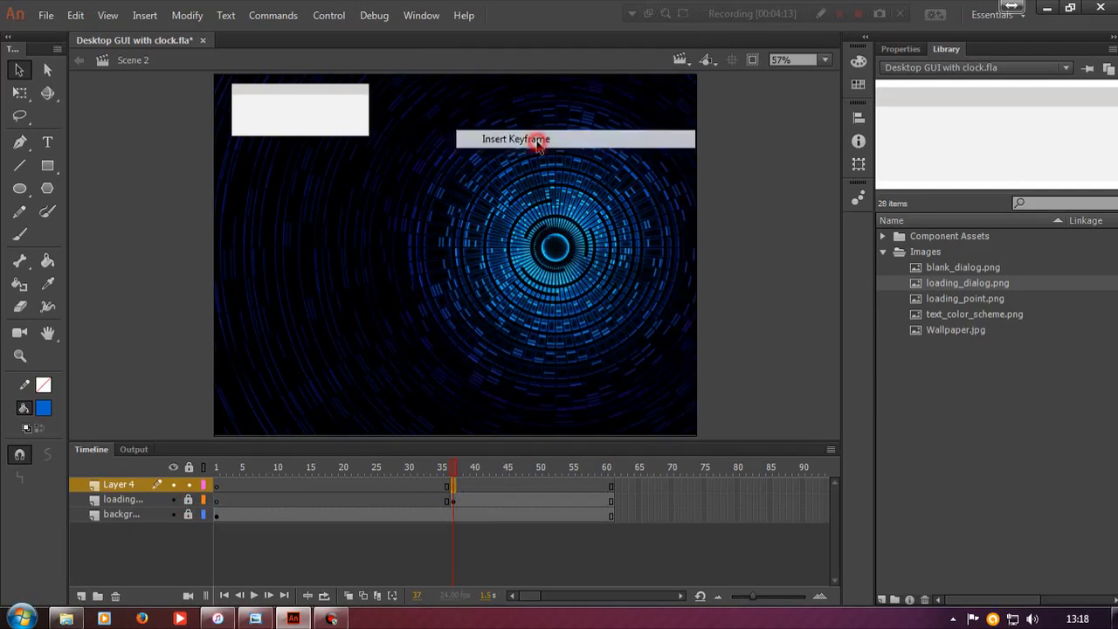
# Place text_color_scheme.png on the stage, sample its beige #BEB39E as the fill colour, and delete the image from the stage.
pyautogui.click(955, 316)
pyautogui.moveTo(765, 298); pyautogui.dragTo(320, 164)
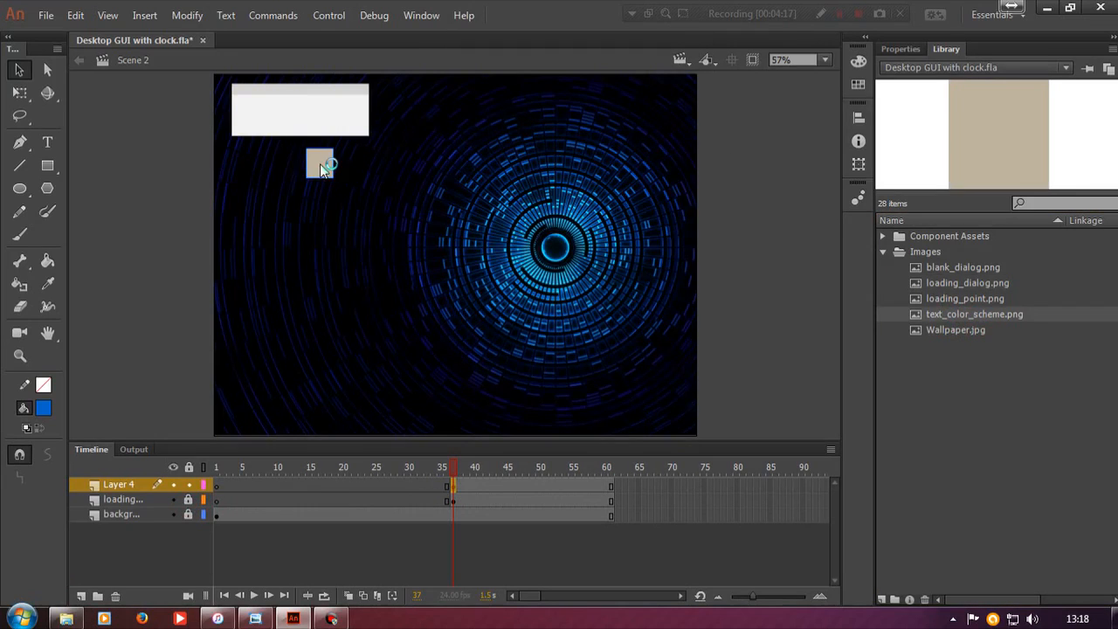
pyautogui.click(44, 407)
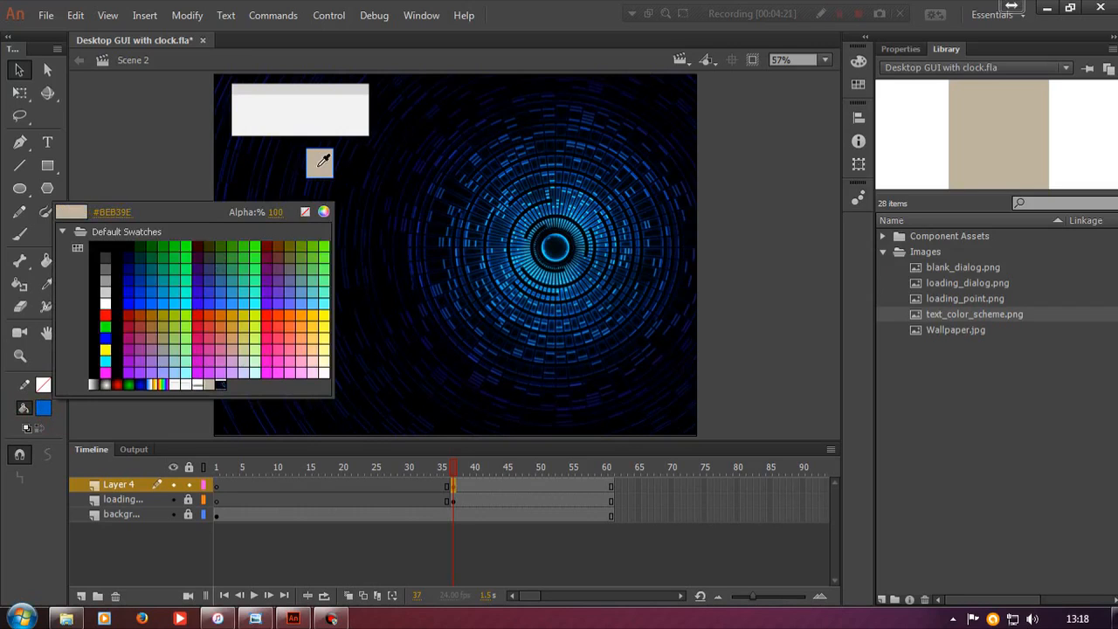
pyautogui.click(319, 166)
pyautogui.click(178, 218)
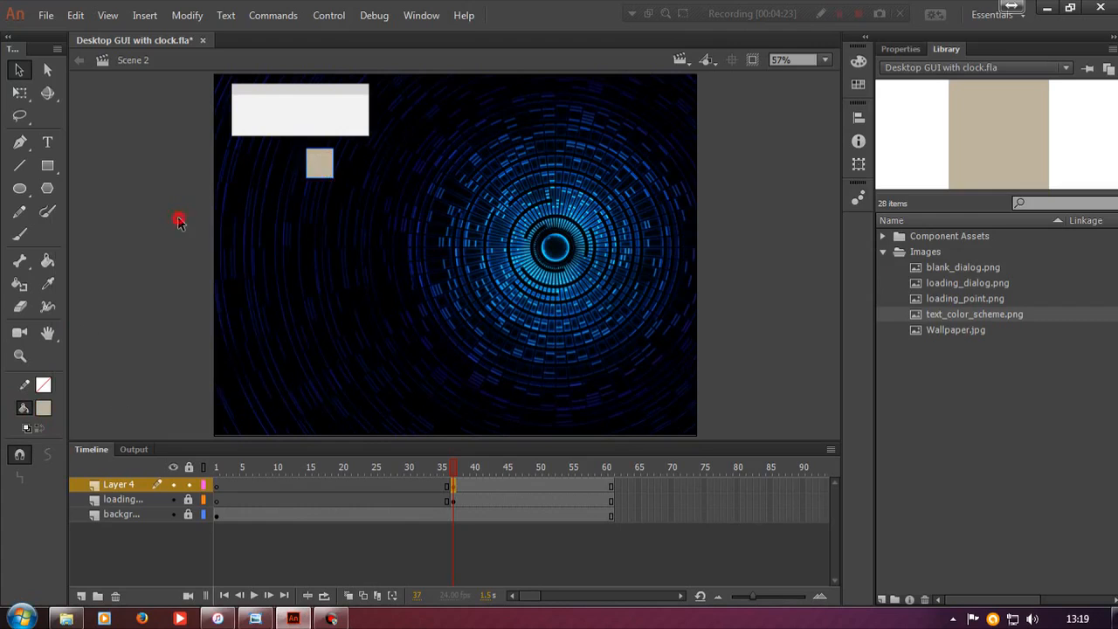
pyautogui.click(320, 162)
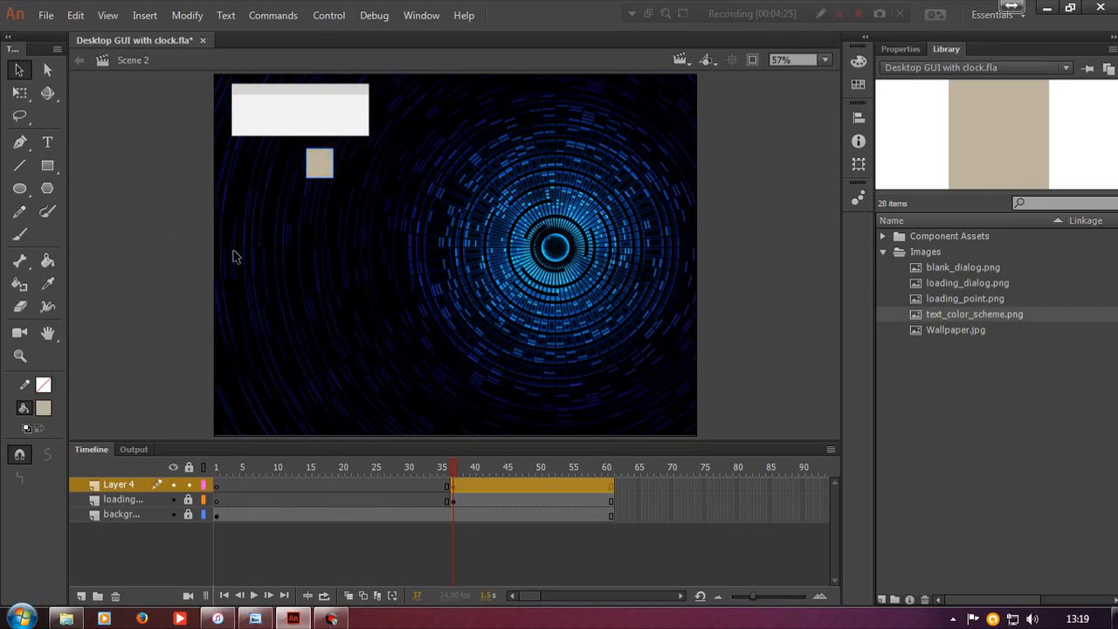
pyautogui.press('Delete')
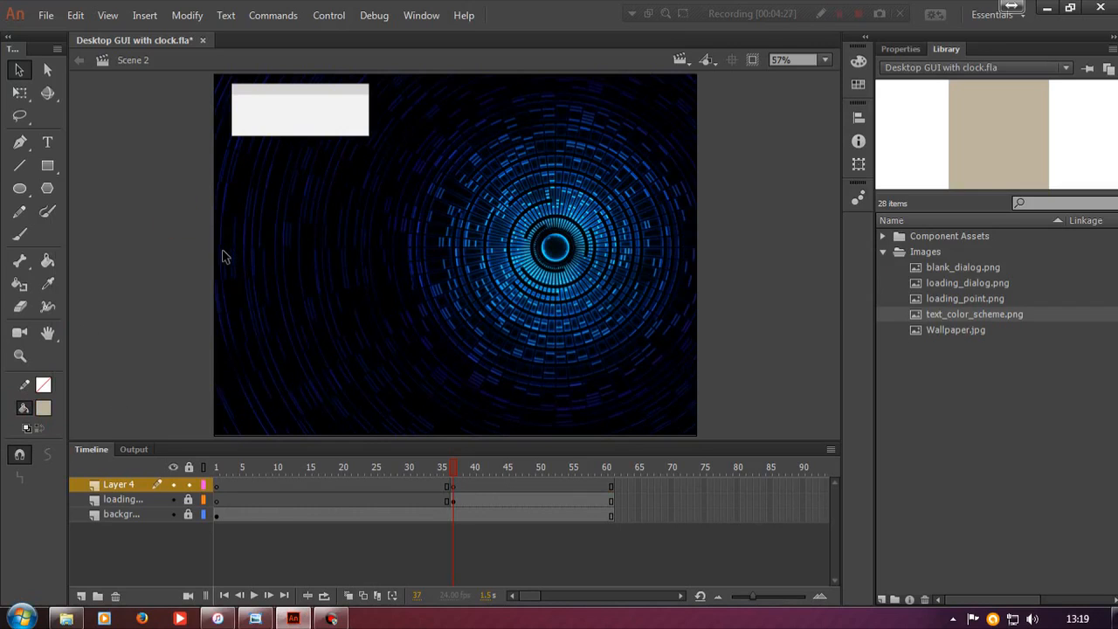
# Add the text "Loading Flash Gui Please Wait" over the dialog image on Layer 4 and set its size to 32 pt.
pyautogui.click(48, 142)
pyautogui.moveTo(244, 110); pyautogui.dragTo(294, 118)
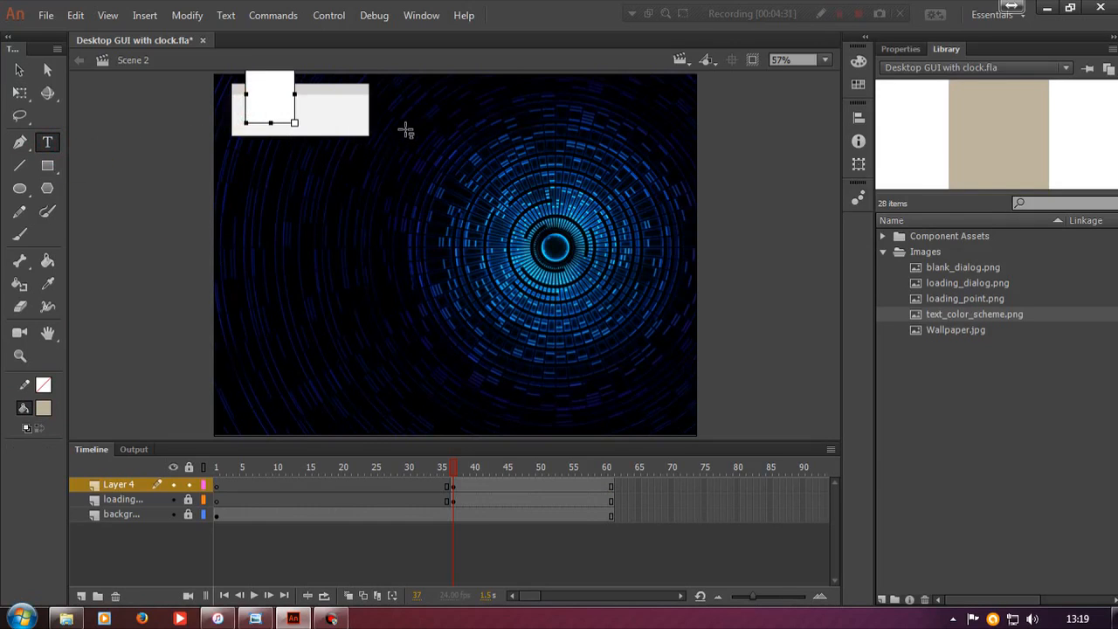
pyautogui.write('Loading')
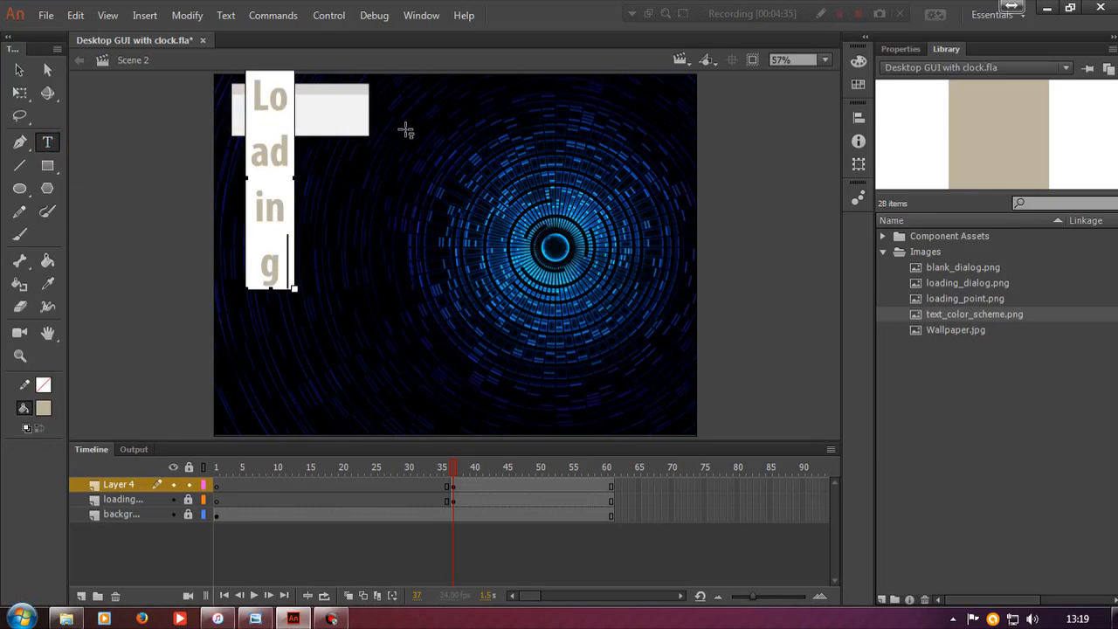
pyautogui.write(' Flash Gu')
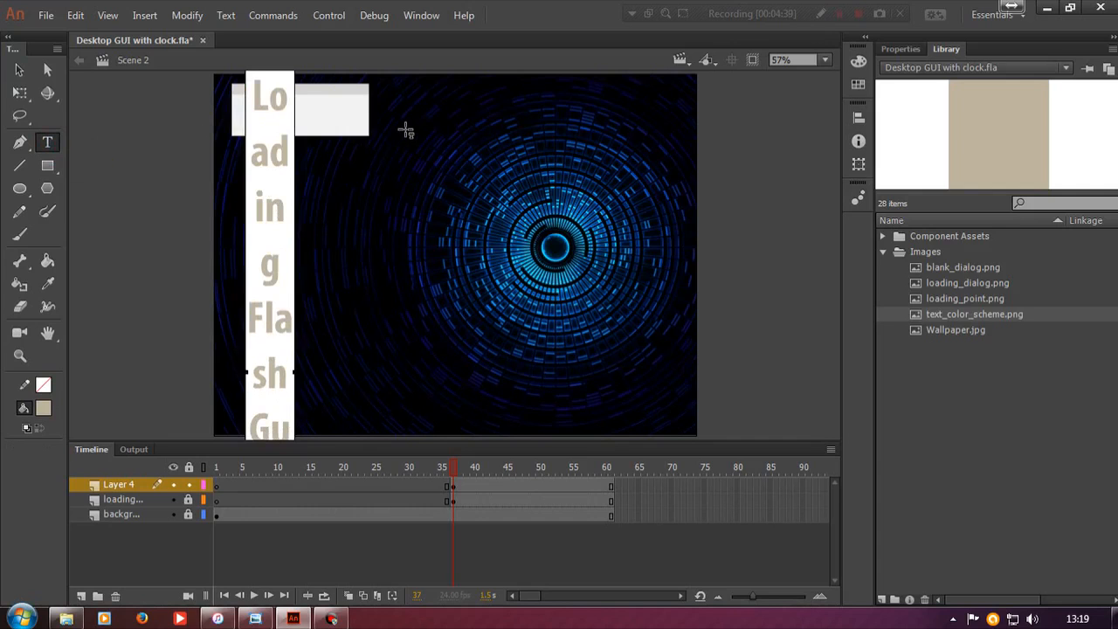
pyautogui.hotkey('ctrl', 'a')
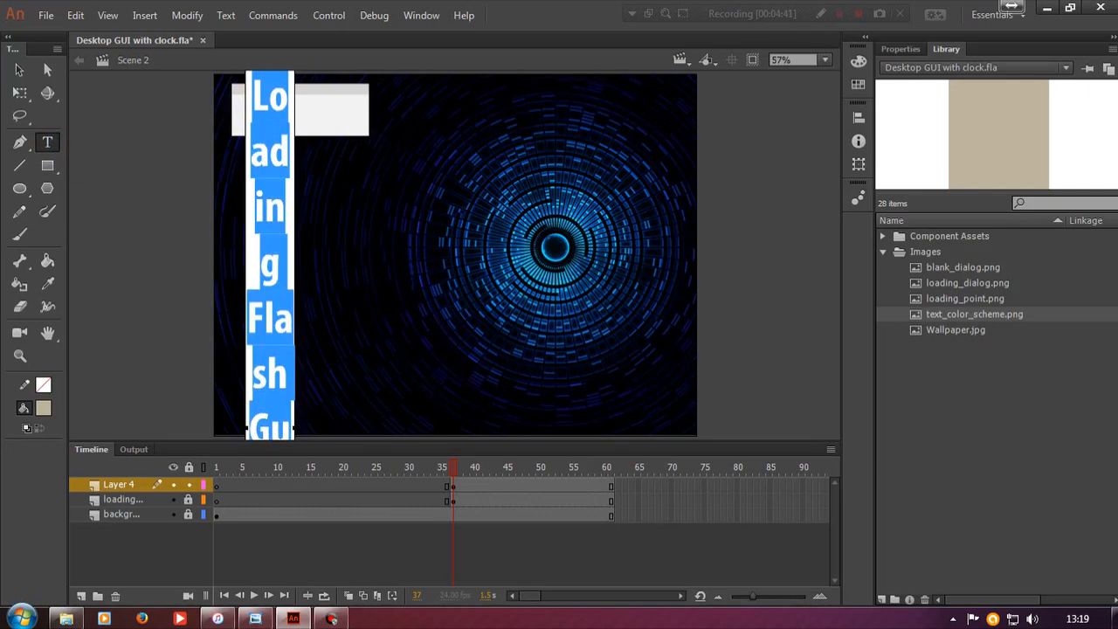
pyautogui.click(884, 48)
pyautogui.moveTo(954, 252); pyautogui.dragTo(902, 252)
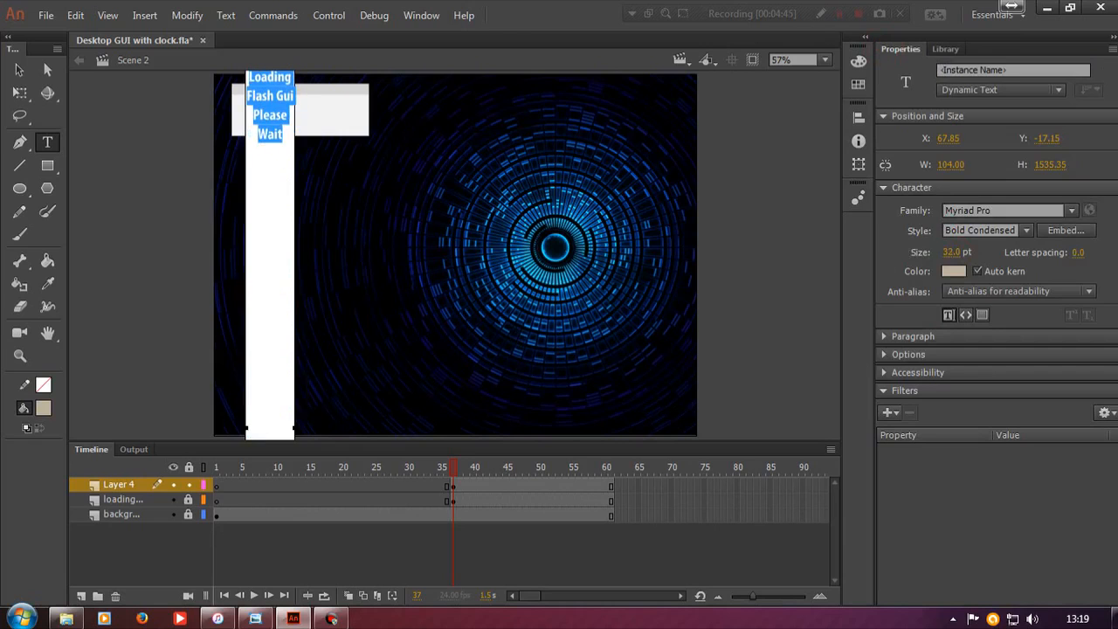
# Reshape the text box to hold the text on one line, about 440 by 43 px, and position it over the dialog image.
pyautogui.click(19, 69)
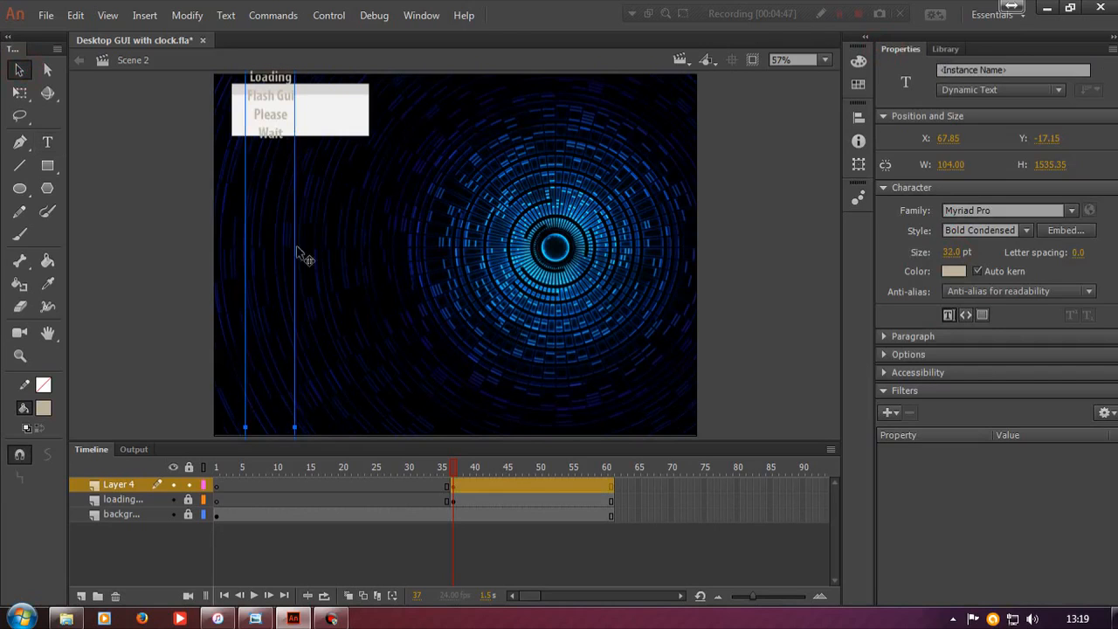
pyautogui.moveTo(278, 227); pyautogui.dragTo(246, 79)
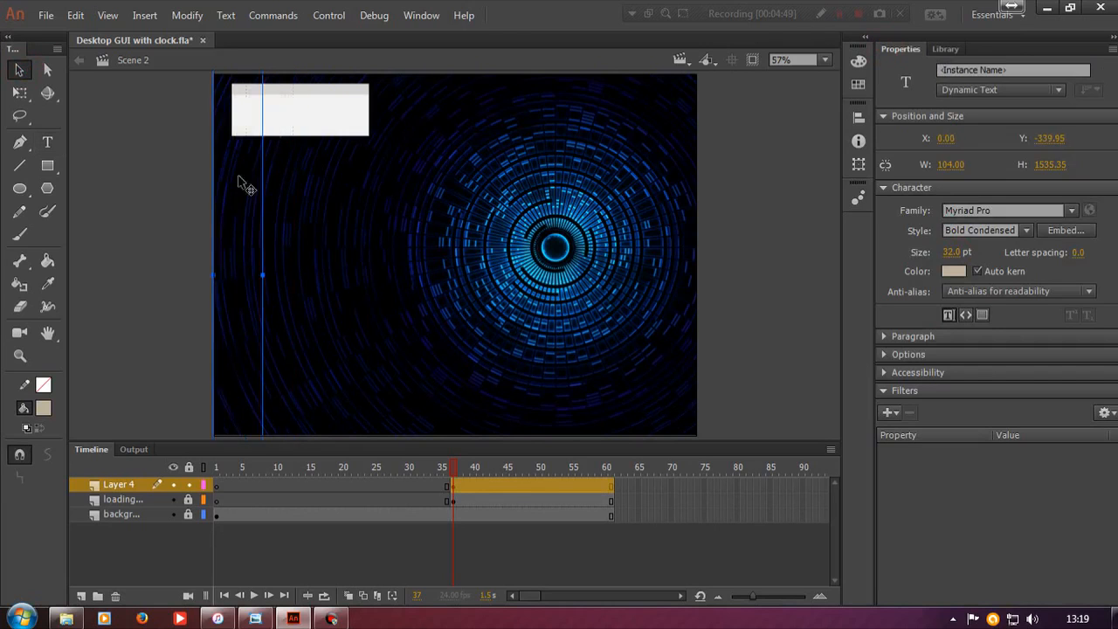
pyautogui.moveTo(246, 319); pyautogui.dragTo(641, 105)
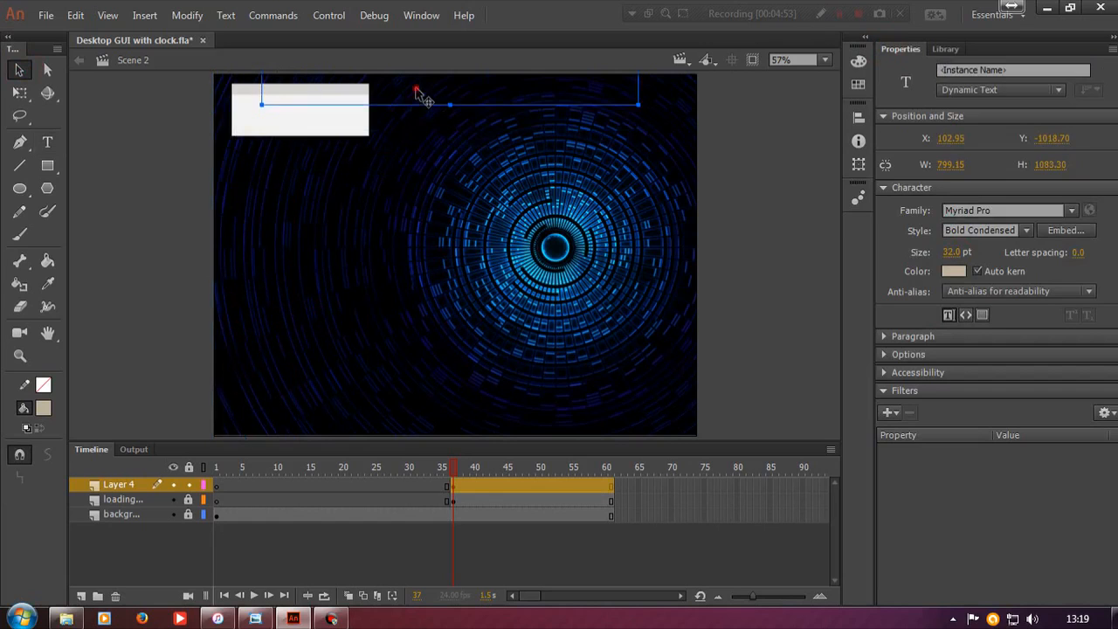
pyautogui.moveTo(395, 293); pyautogui.dragTo(396, 295)
pyautogui.moveTo(470, 168); pyautogui.dragTo(472, 284)
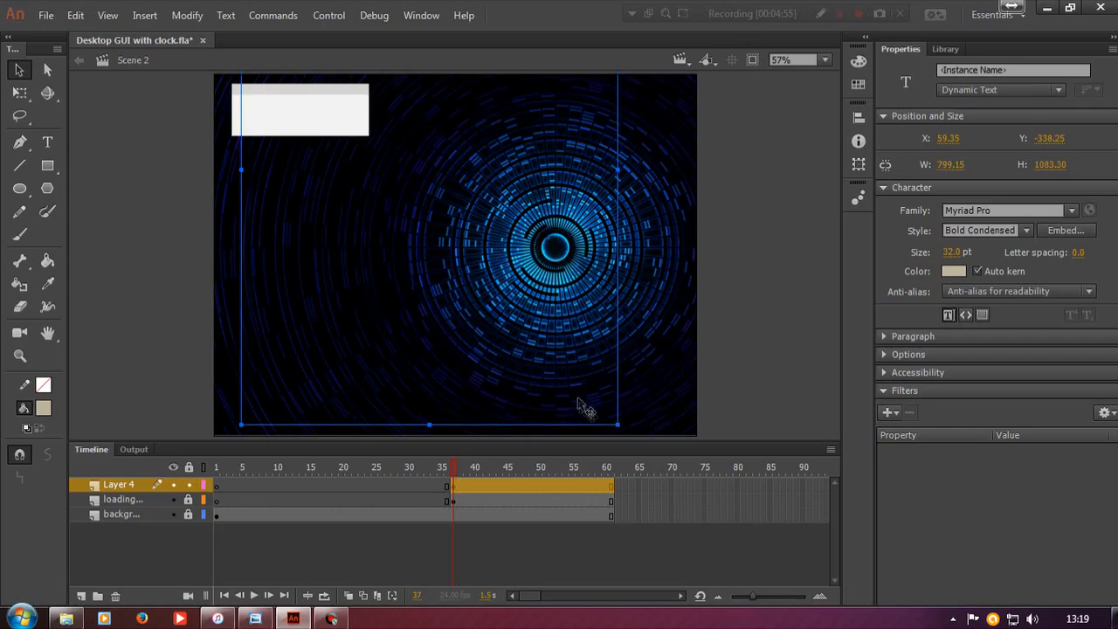
pyautogui.moveTo(429, 426); pyautogui.dragTo(473, 89)
pyautogui.moveTo(468, 229); pyautogui.dragTo(469, 237)
pyautogui.moveTo(450, 148); pyautogui.dragTo(454, 220)
pyautogui.moveTo(619, 333); pyautogui.dragTo(367, 109)
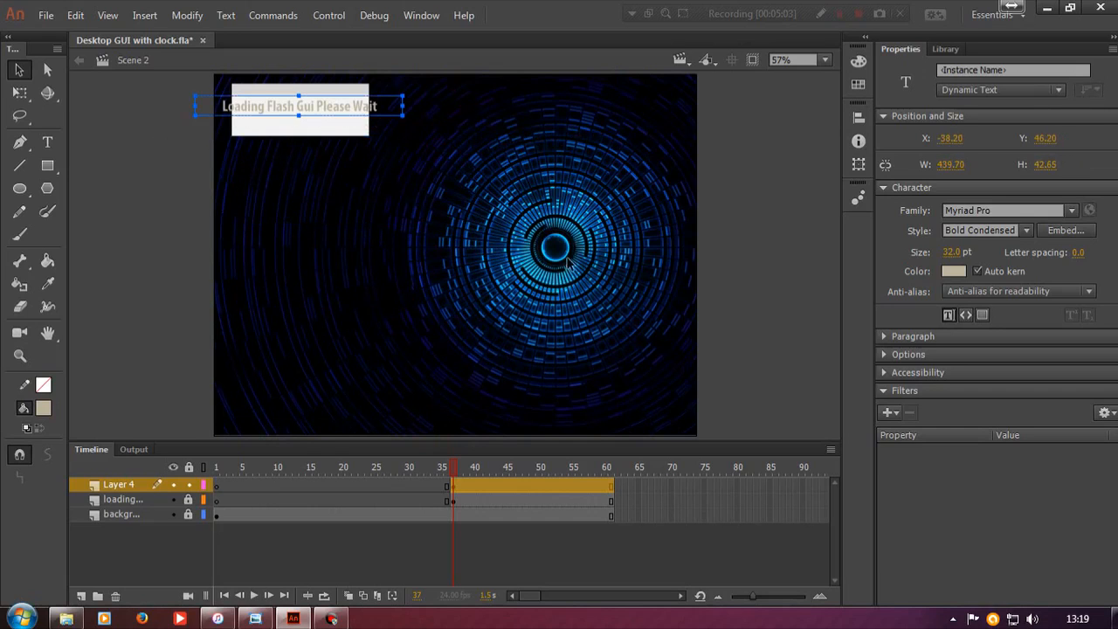
# Set the loading text's size to 21 pt and shrink its box to the dialog's width, about 291 px.
pyautogui.click(950, 252)
pyautogui.write('21')
pyautogui.press('Return')
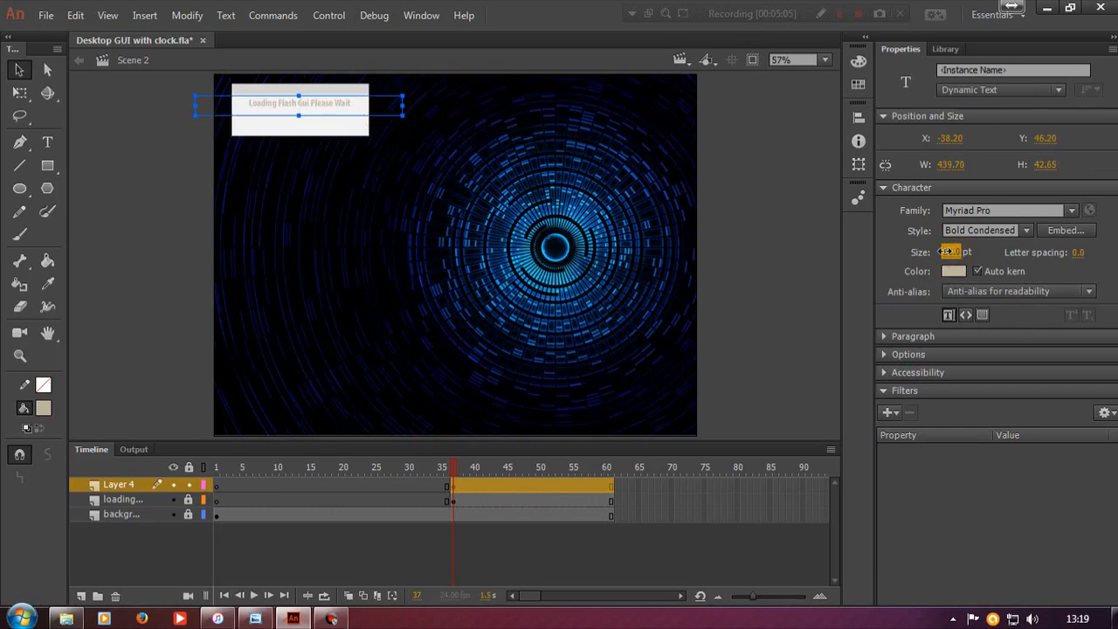
pyautogui.click(199, 107)
pyautogui.moveTo(199, 107); pyautogui.dragTo(234, 109)
pyautogui.moveTo(404, 103); pyautogui.dragTo(370, 106)
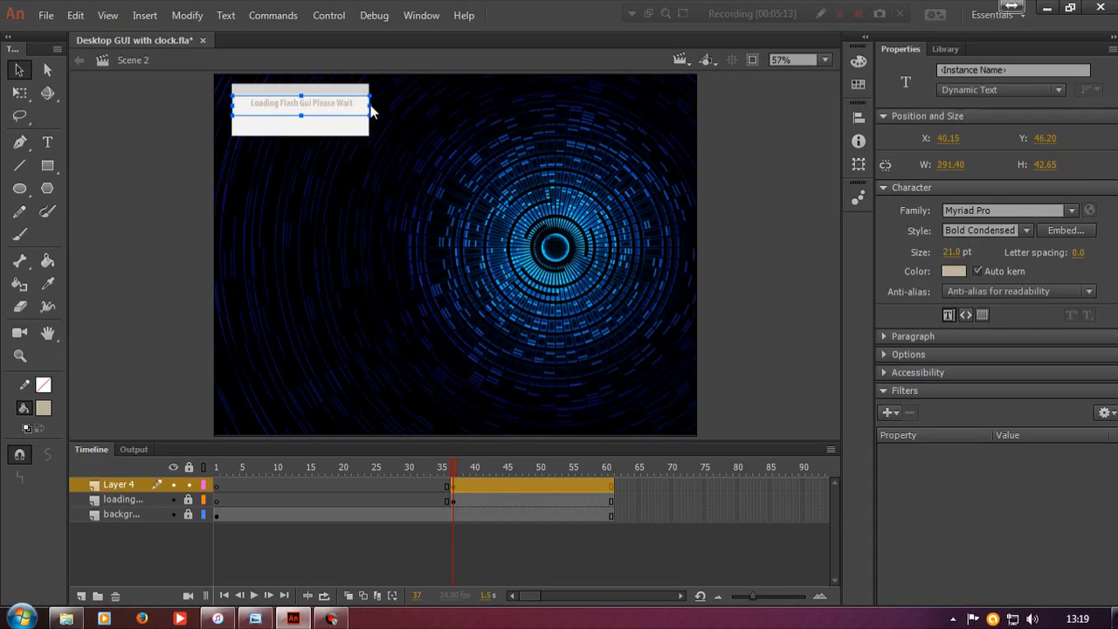
pyautogui.click(439, 180)
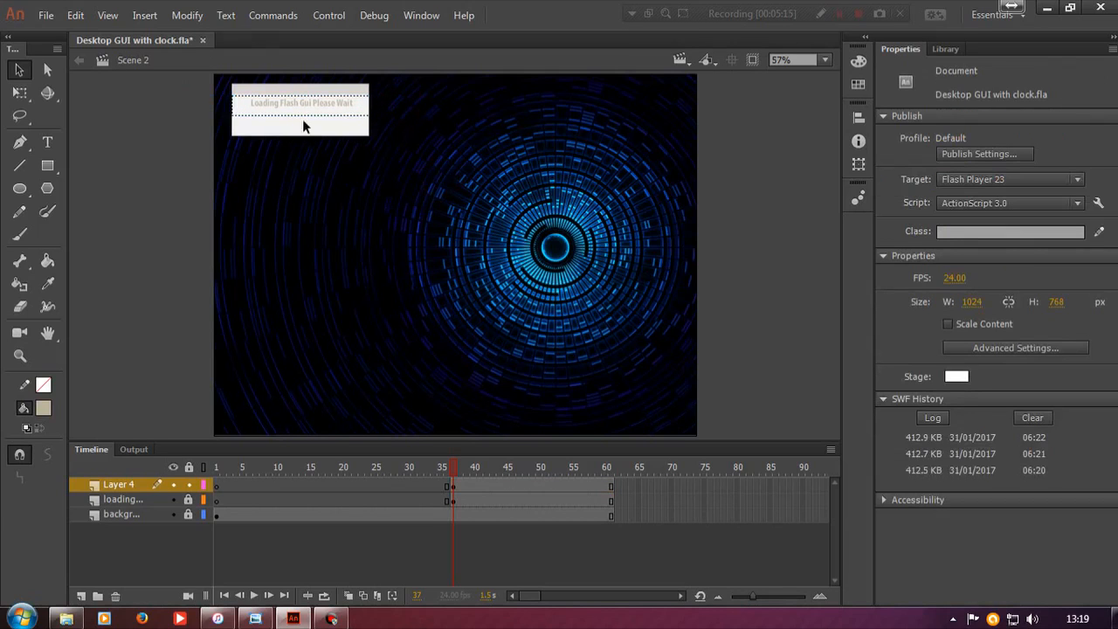
pyautogui.click(344, 105)
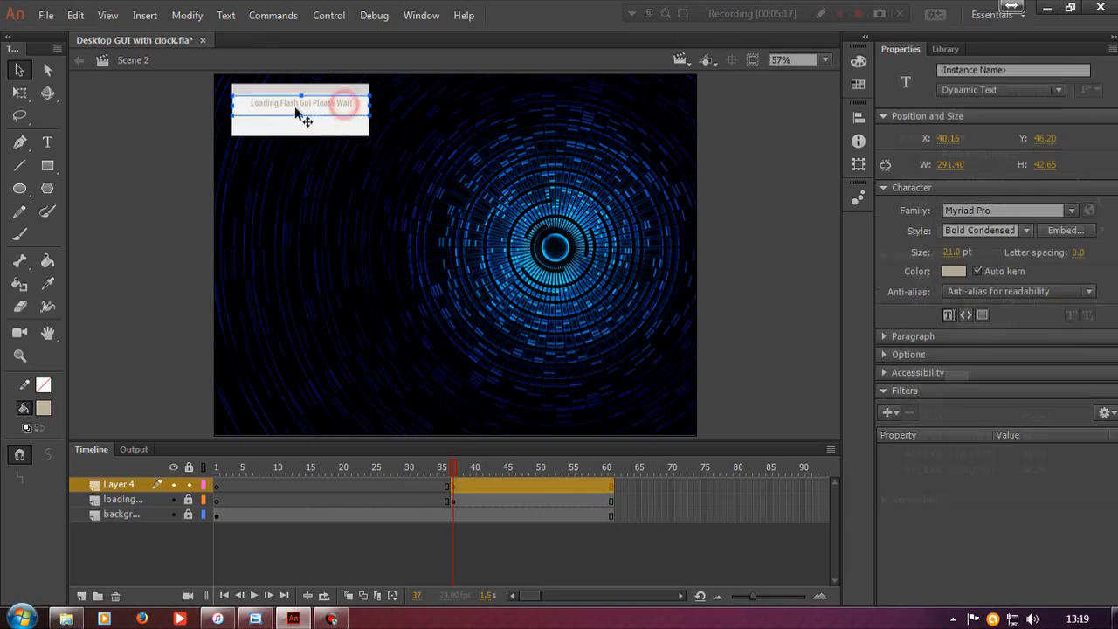
pyautogui.click(438, 152)
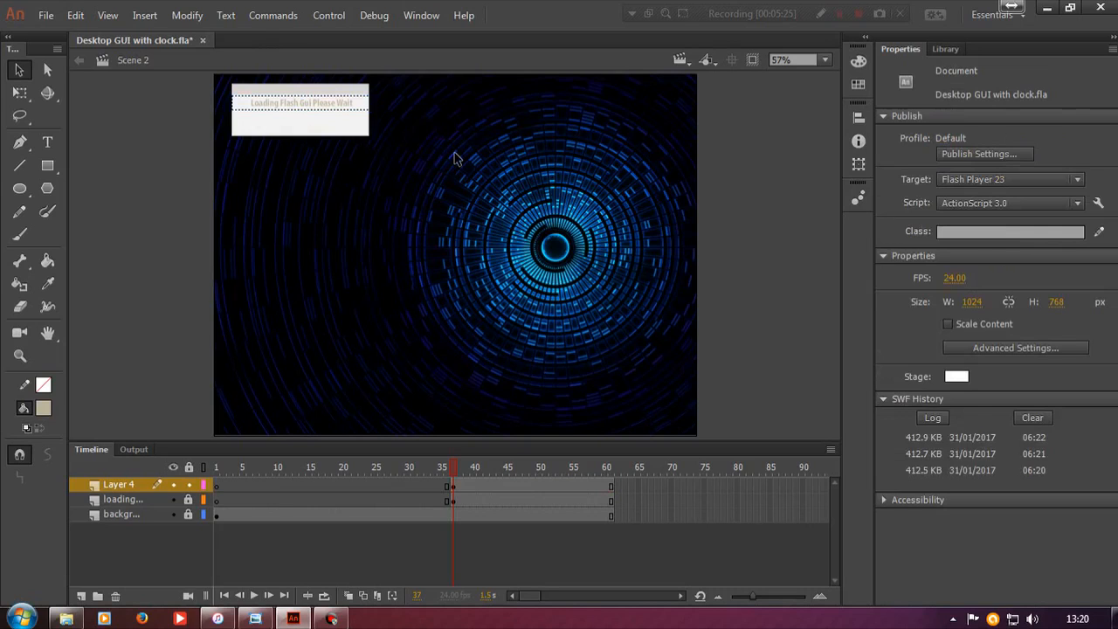
# Scrub the timeline from frame 1 to frame 61 to check when the dialog and its text appear.
pyautogui.click(219, 468)
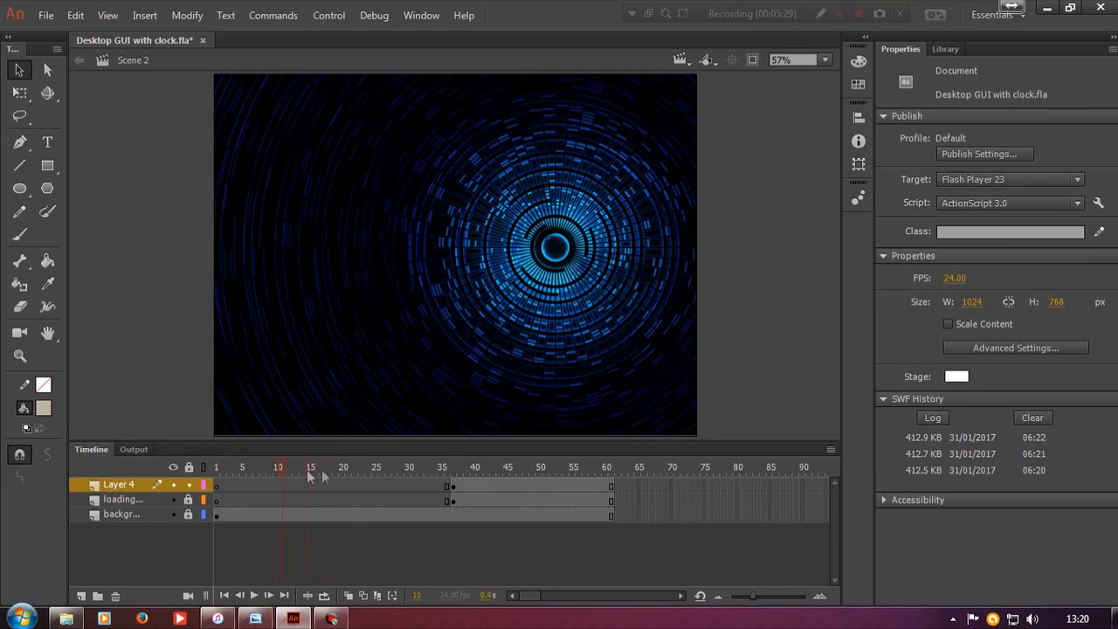
pyautogui.moveTo(399, 468); pyautogui.dragTo(610, 468)
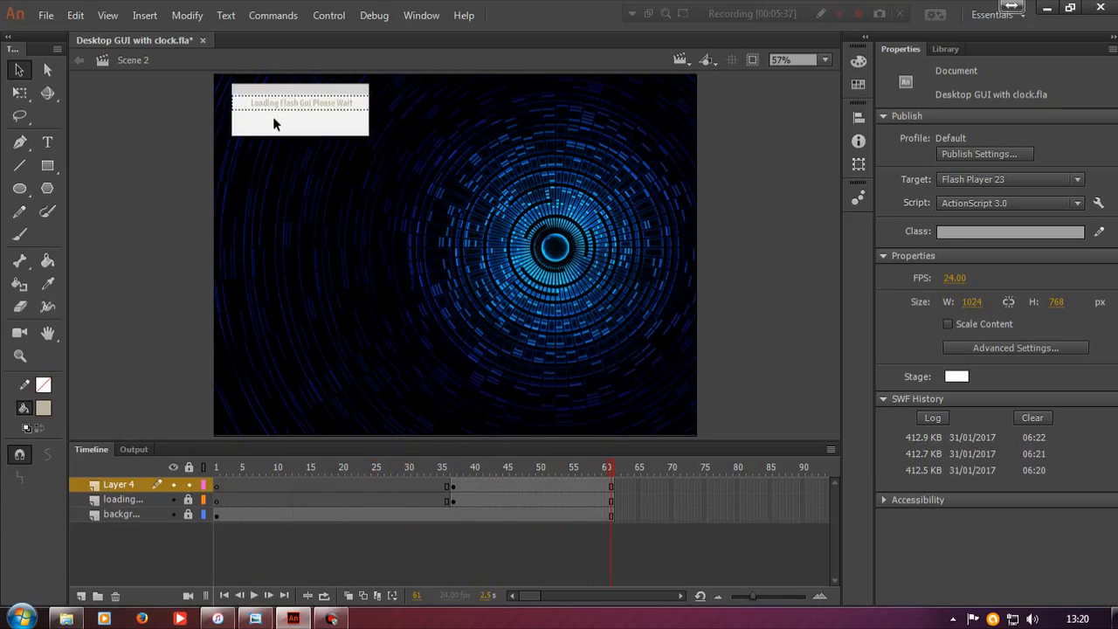
pyautogui.click(455, 144)
# Preview loading_point.png in the library, lock Layer 4, and add a new layer named loading_point above it.
pyautogui.click(952, 48)
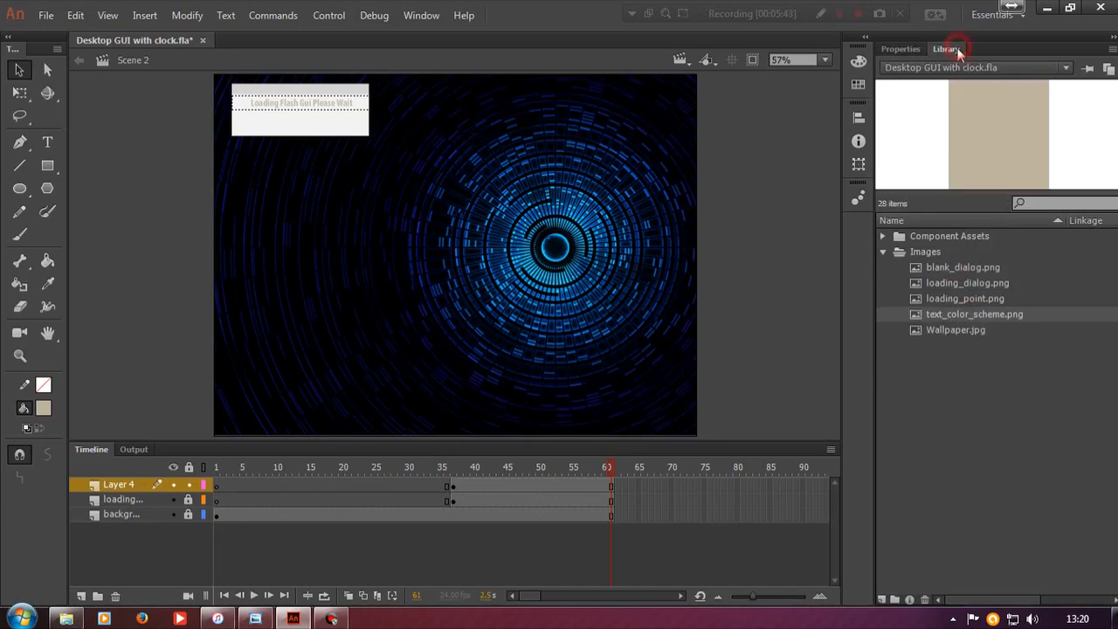
pyautogui.click(967, 298)
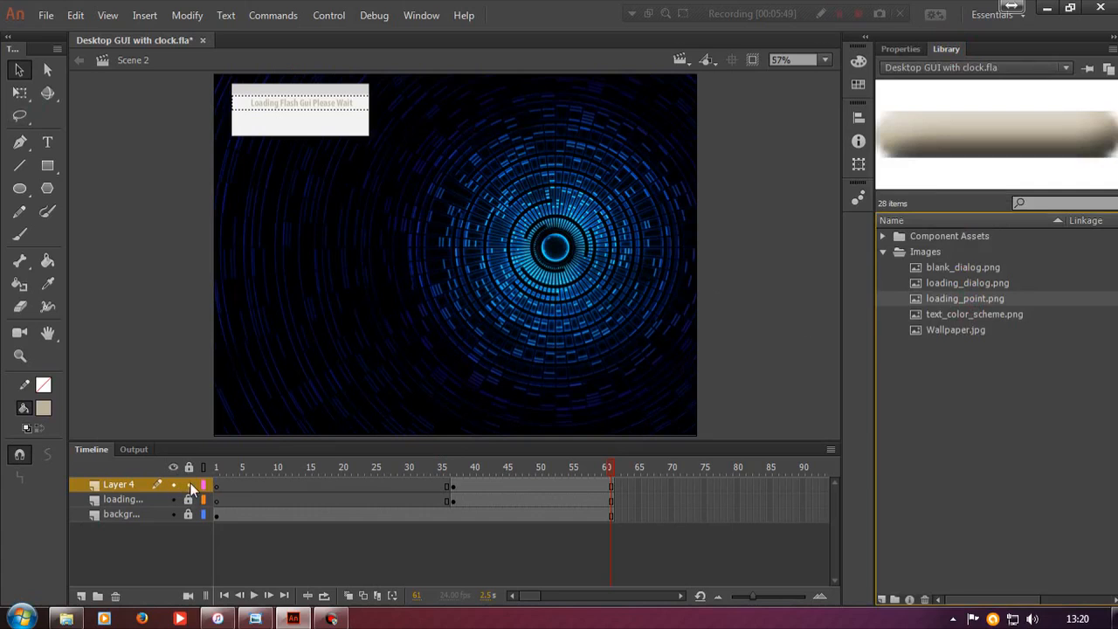
pyautogui.click(81, 596)
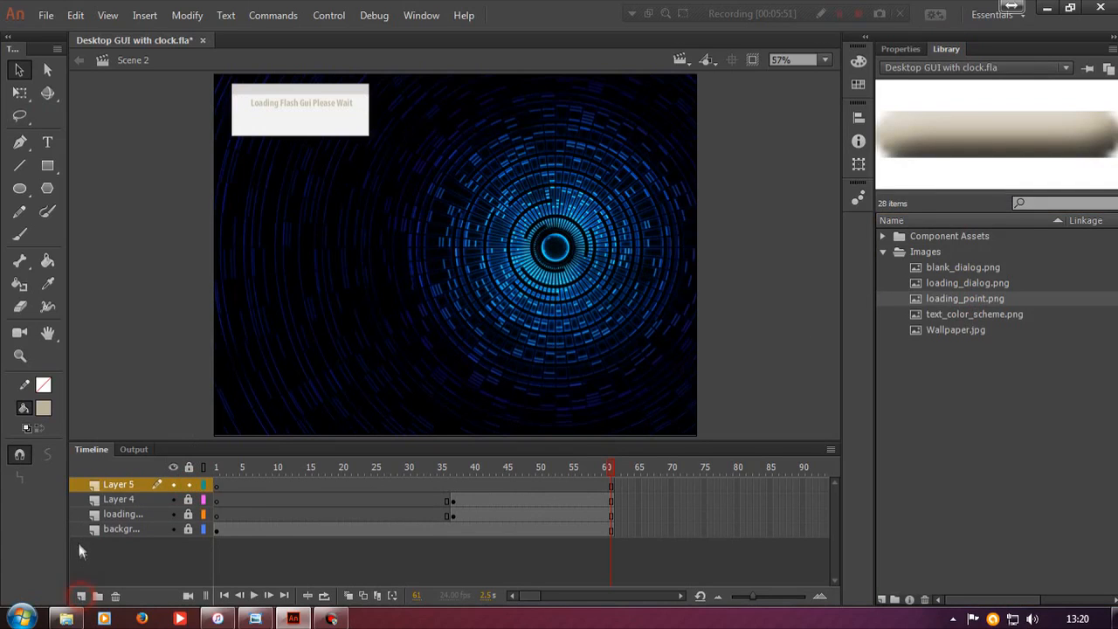
pyautogui.doubleClick(120, 483)
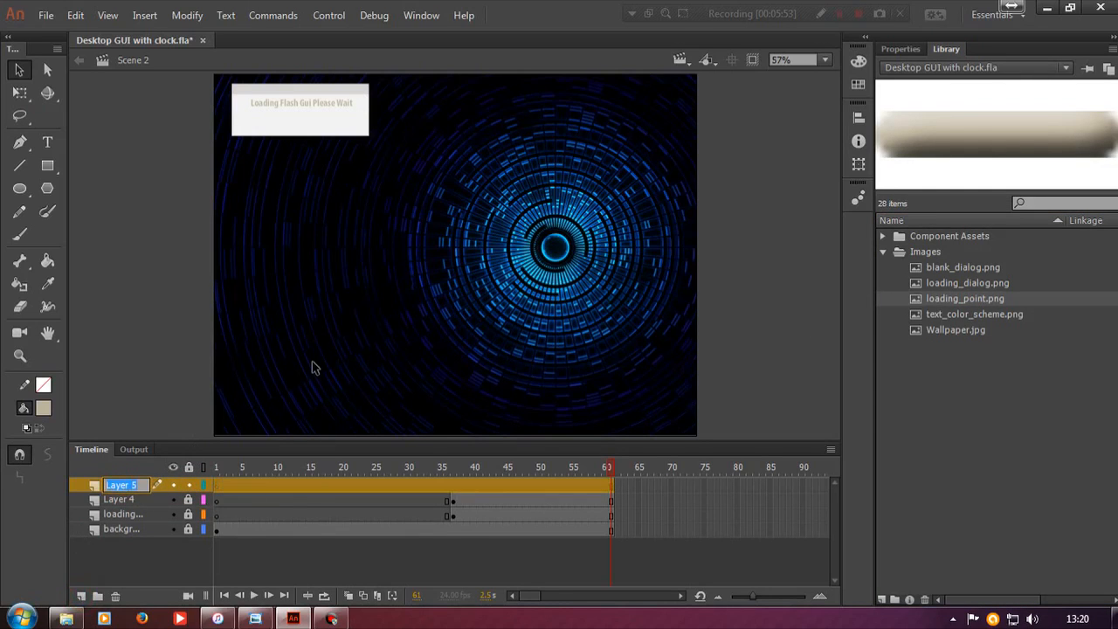
pyautogui.write('loadi')
pyautogui.write('ng_point')
pyautogui.press('Return')
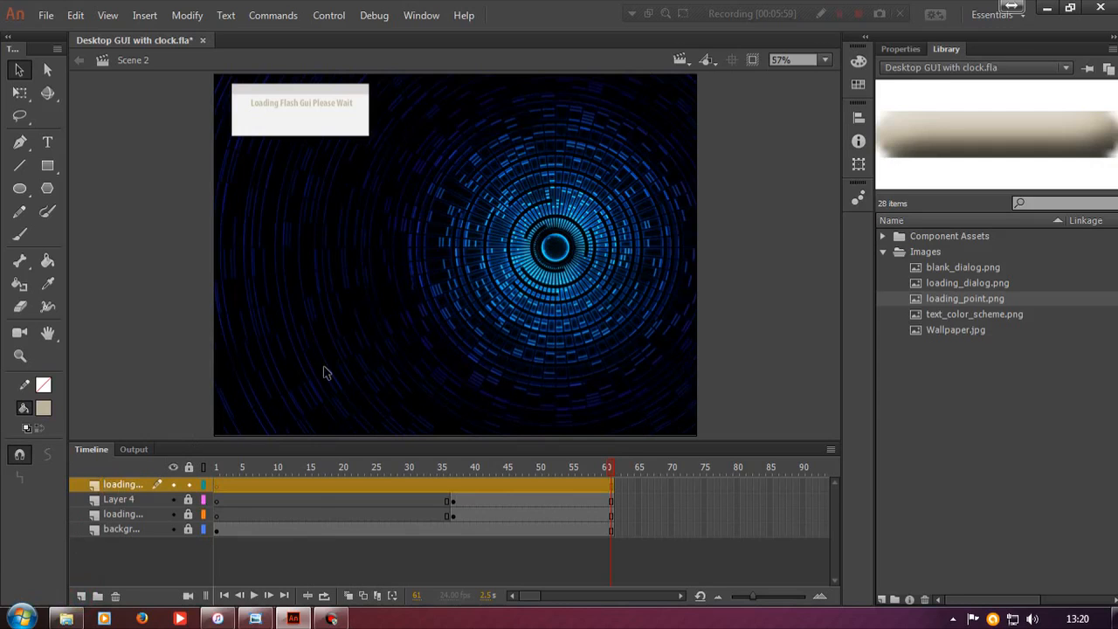
# Insert a keyframe at frame 48 of the loading_point layer and place loading_point.png on the dialog below the text.
pyautogui.click(449, 491)
pyautogui.moveTo(451, 491); pyautogui.dragTo(453, 480)
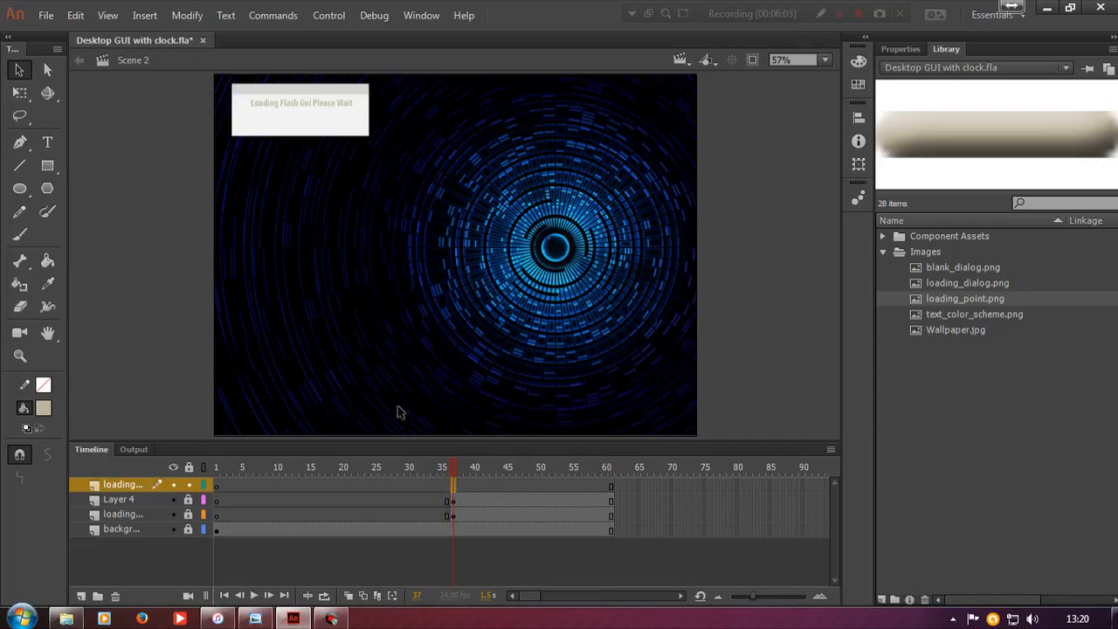
pyautogui.moveTo(490, 495); pyautogui.dragTo(510, 495)
pyautogui.click(516, 496)
pyautogui.click(517, 486)
pyautogui.rightClick(523, 485)
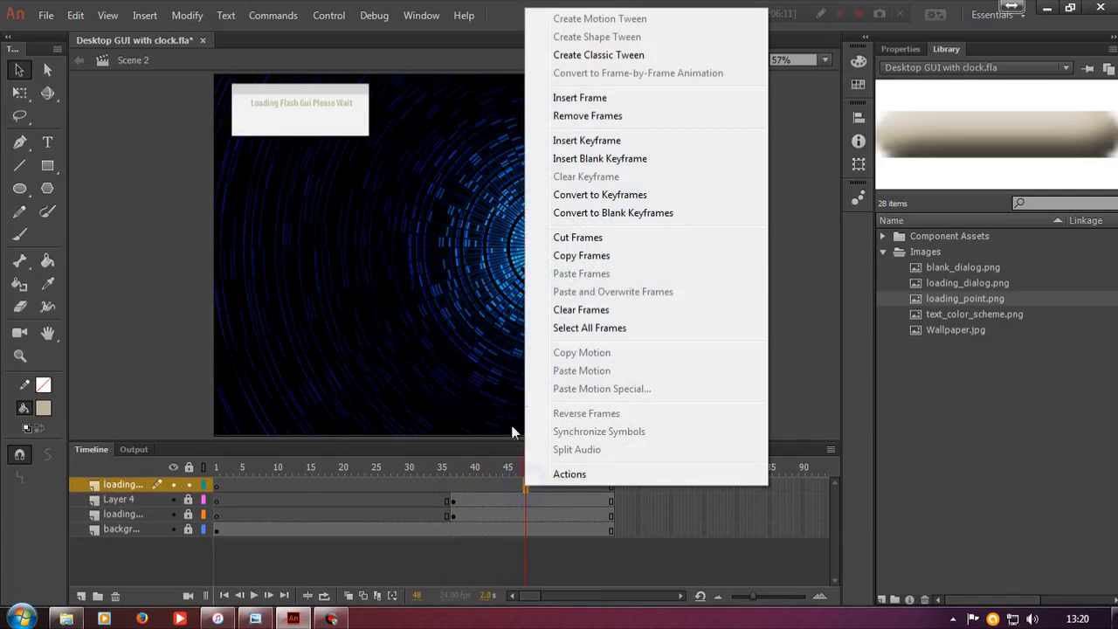
pyautogui.click(581, 141)
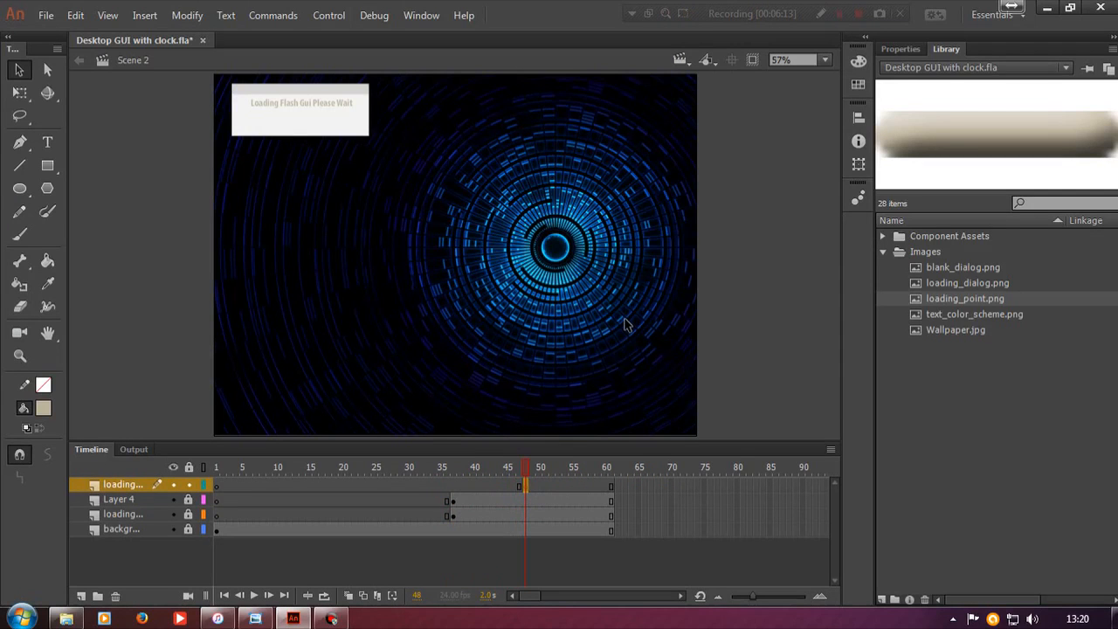
pyautogui.moveTo(982, 296); pyautogui.dragTo(267, 130)
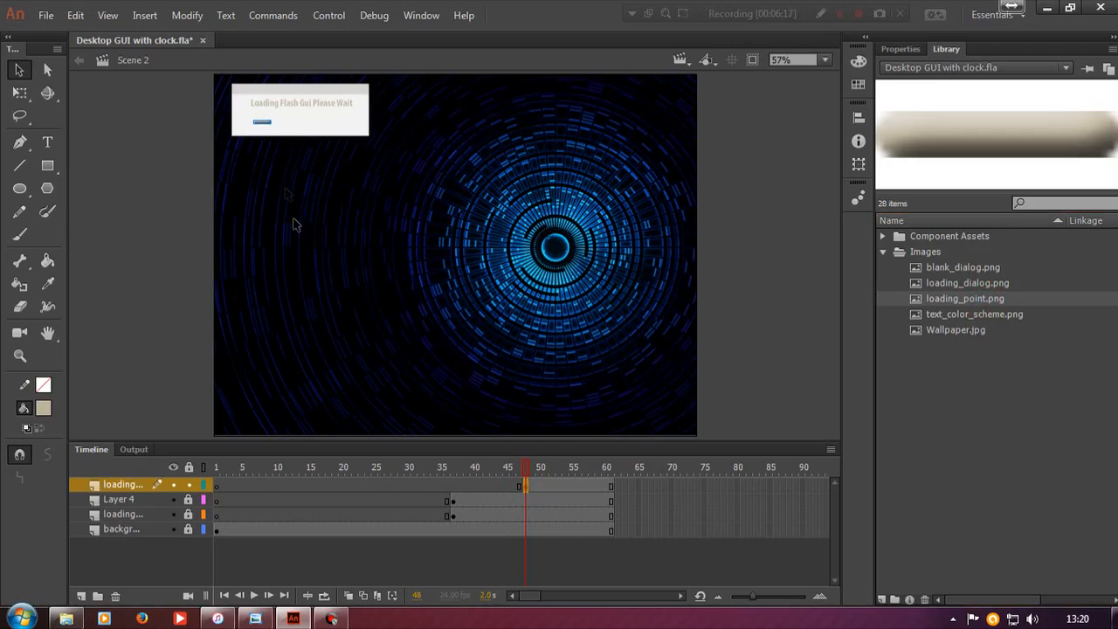
pyautogui.click(304, 245)
# Align the loading point with the left edge of the dialog image, keeping it below the loading text.
pyautogui.click(19, 356)
pyautogui.moveTo(451, 251); pyautogui.dragTo(215, 70)
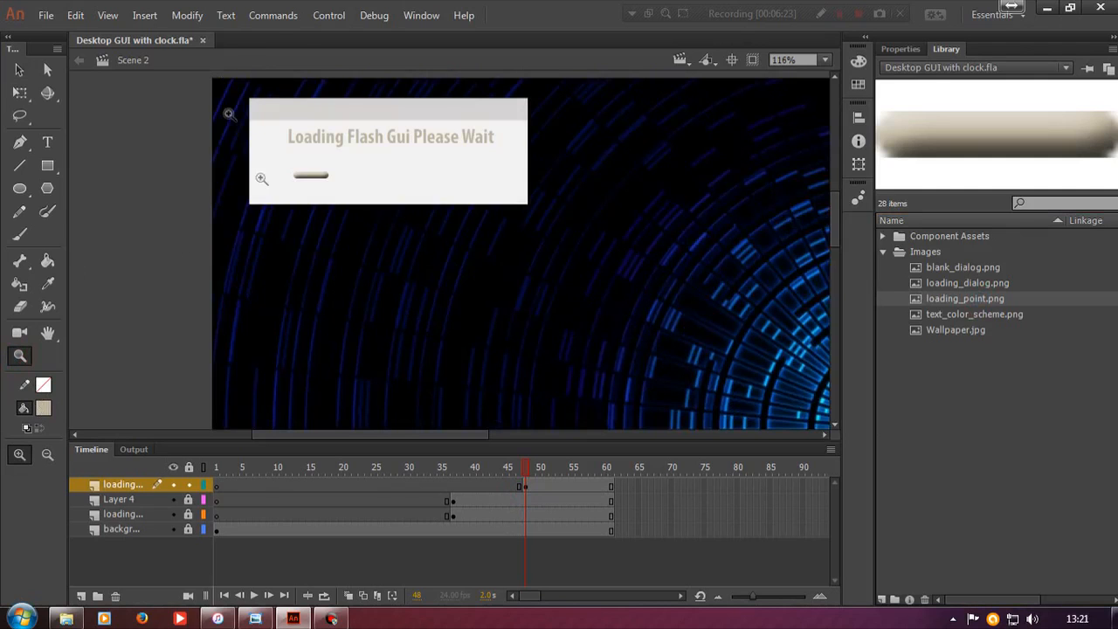
pyautogui.click(19, 70)
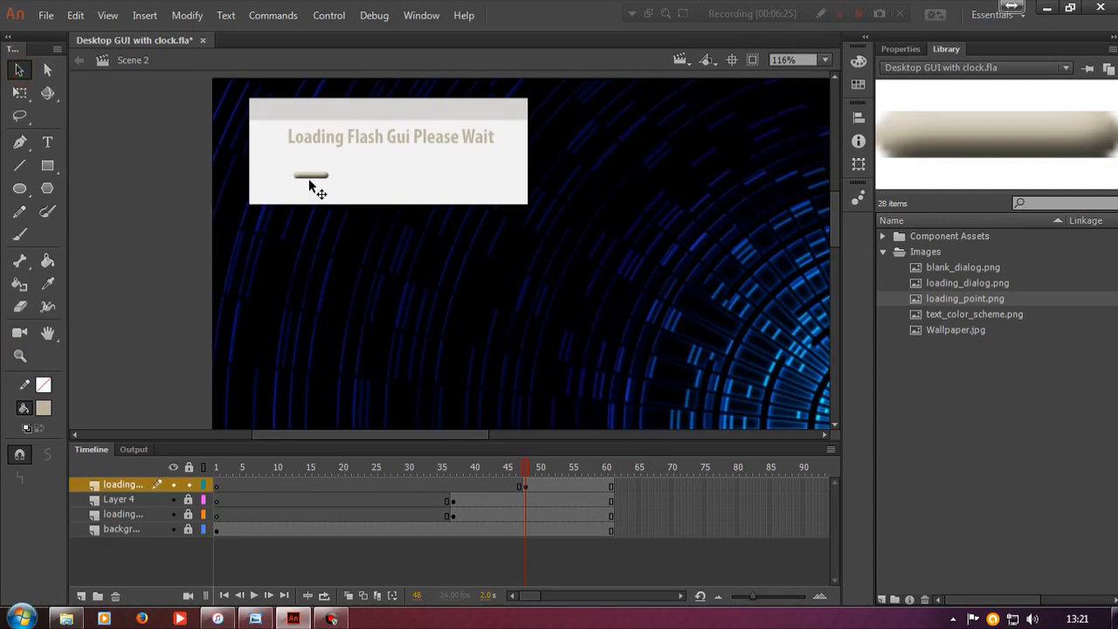
pyautogui.click(310, 176)
pyautogui.moveTo(320, 181); pyautogui.dragTo(285, 181)
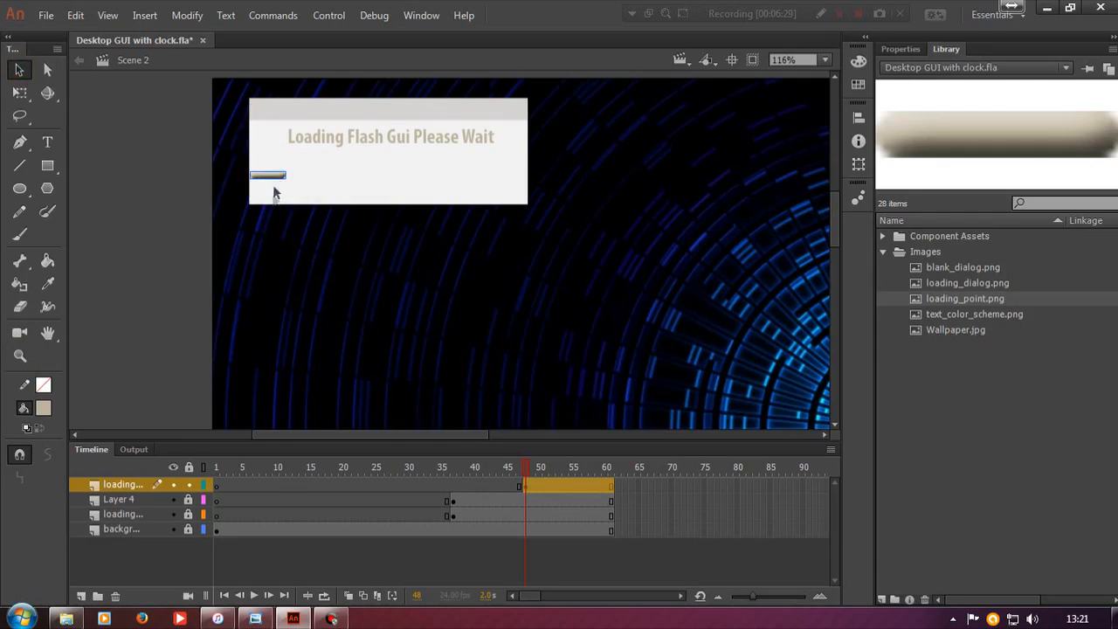
pyautogui.click(288, 268)
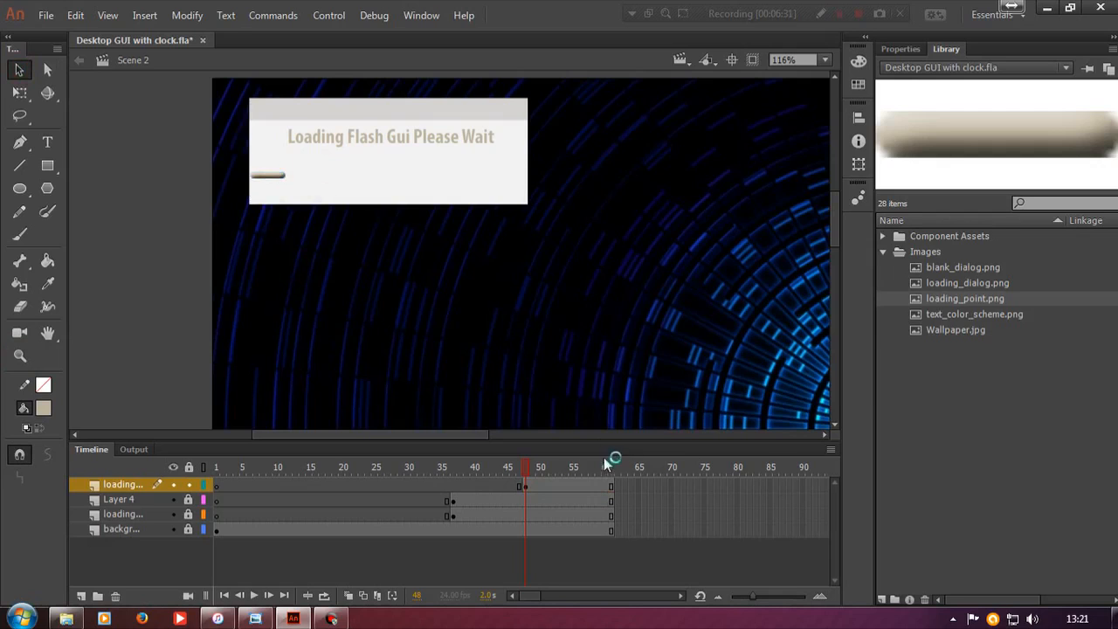
# Insert a keyframe at frame 50 and place a second loading_point.png directly right of the first one.
pyautogui.click(527, 487)
pyautogui.click(539, 487)
pyautogui.press('F6')
pyautogui.moveTo(952, 297); pyautogui.dragTo(304, 180)
pyautogui.click(345, 258)
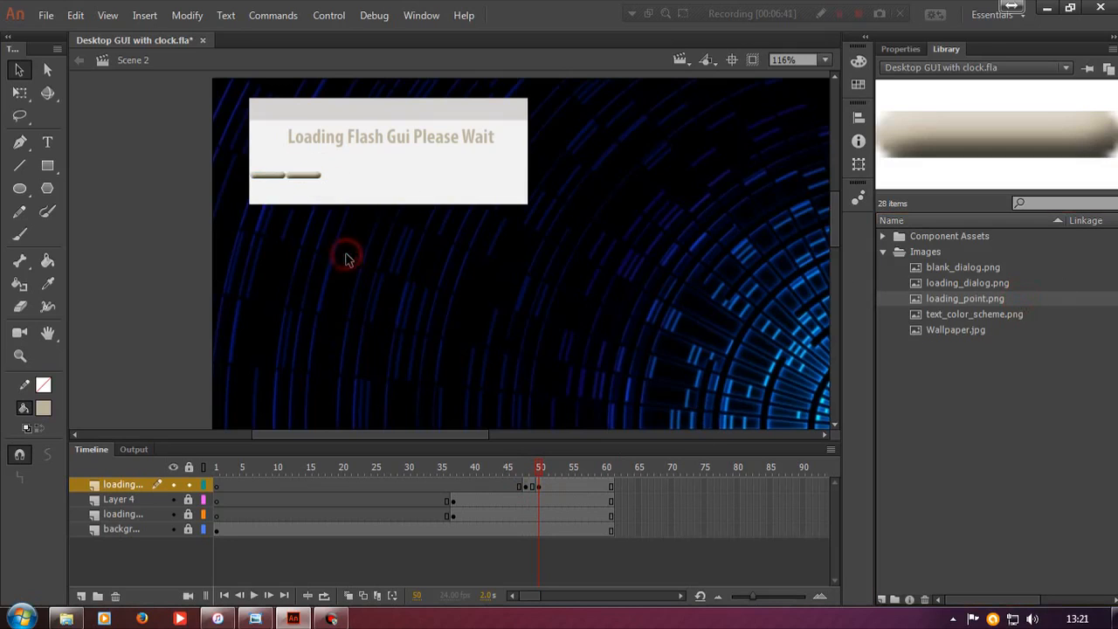
# Insert a keyframe at frame 52 and add a third loading_point.png at the end of the row.
pyautogui.click(540, 487)
pyautogui.click(545, 486)
pyautogui.click(552, 486)
pyautogui.press('F6')
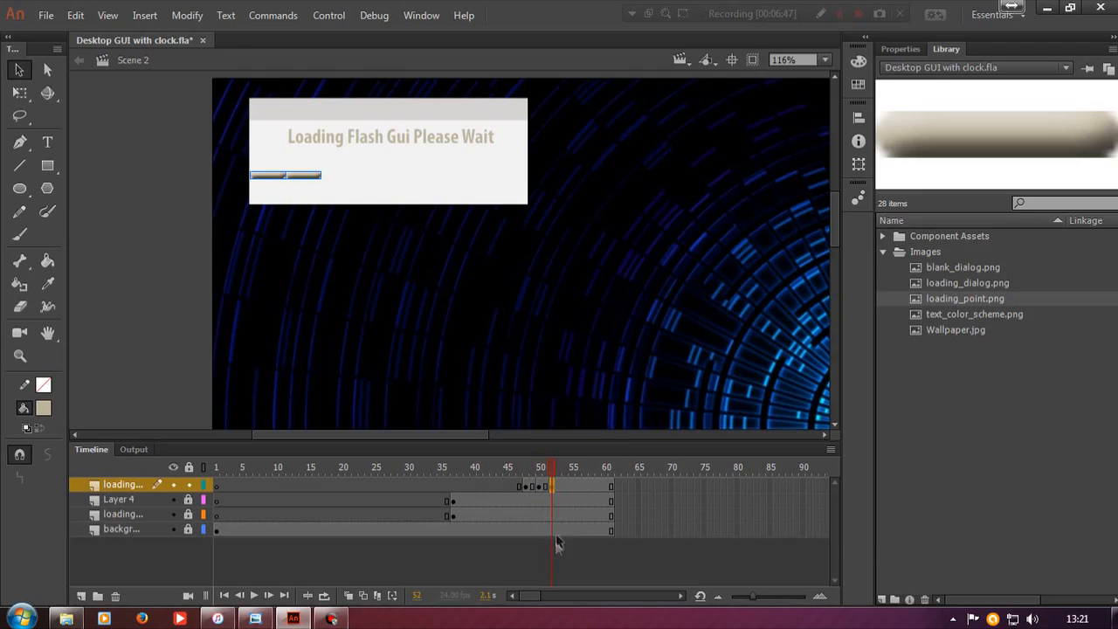
pyautogui.moveTo(930, 298); pyautogui.dragTo(347, 184)
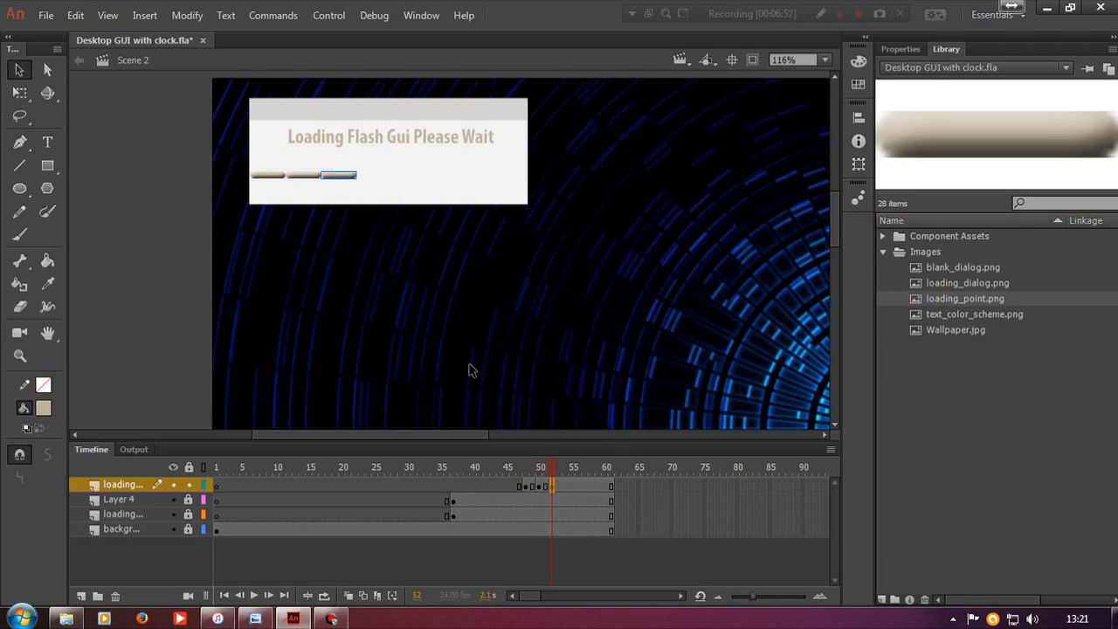
# Add keyframes at frames 54 and 56, extending the row with a fourth and a fifth loading_point.png respectively.
pyautogui.click(565, 485)
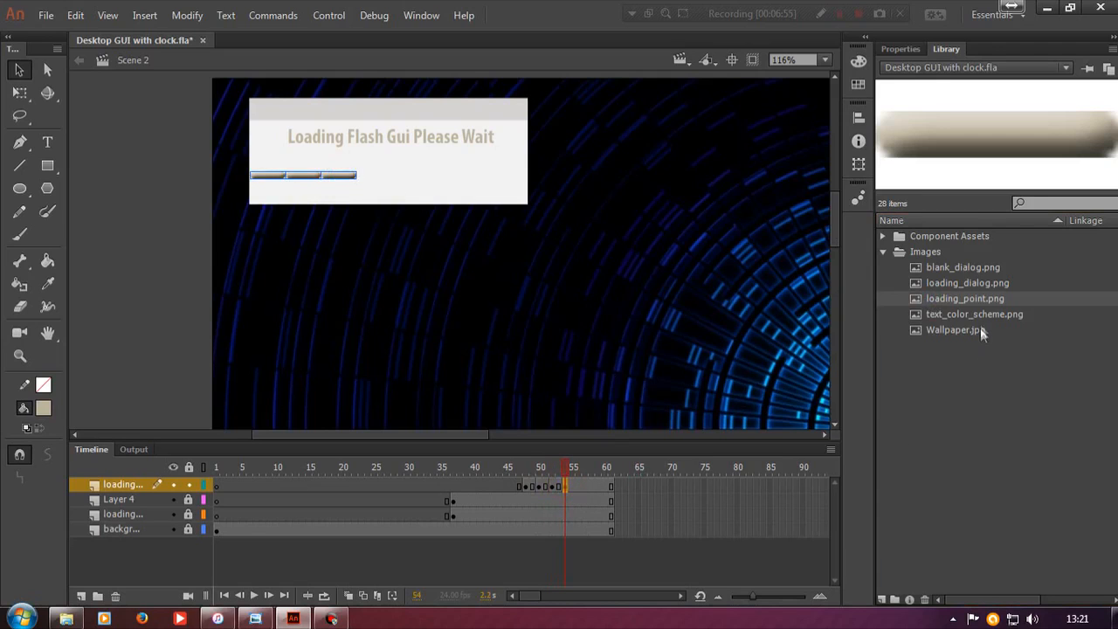
pyautogui.moveTo(969, 302); pyautogui.dragTo(374, 175)
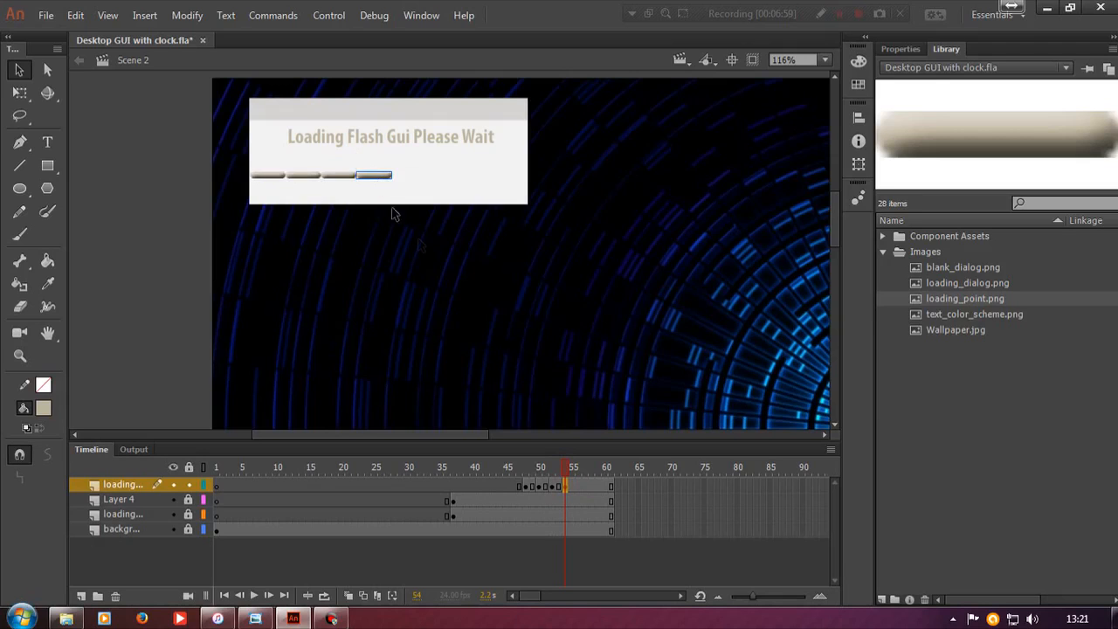
pyautogui.click(577, 486)
pyautogui.press('F6')
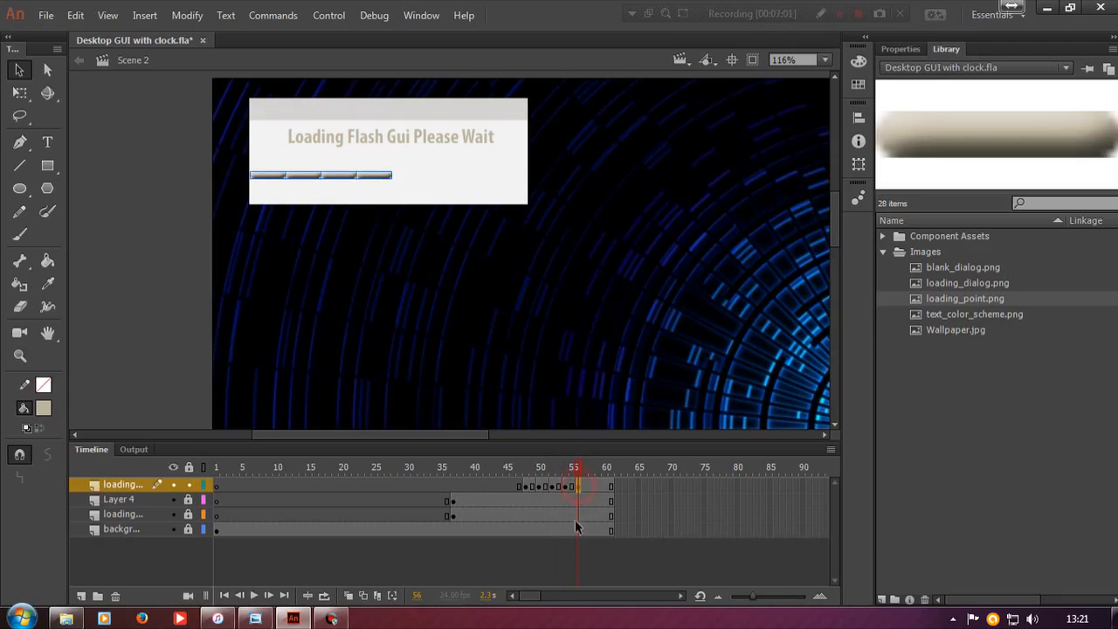
pyautogui.moveTo(616, 279); pyautogui.dragTo(408, 176)
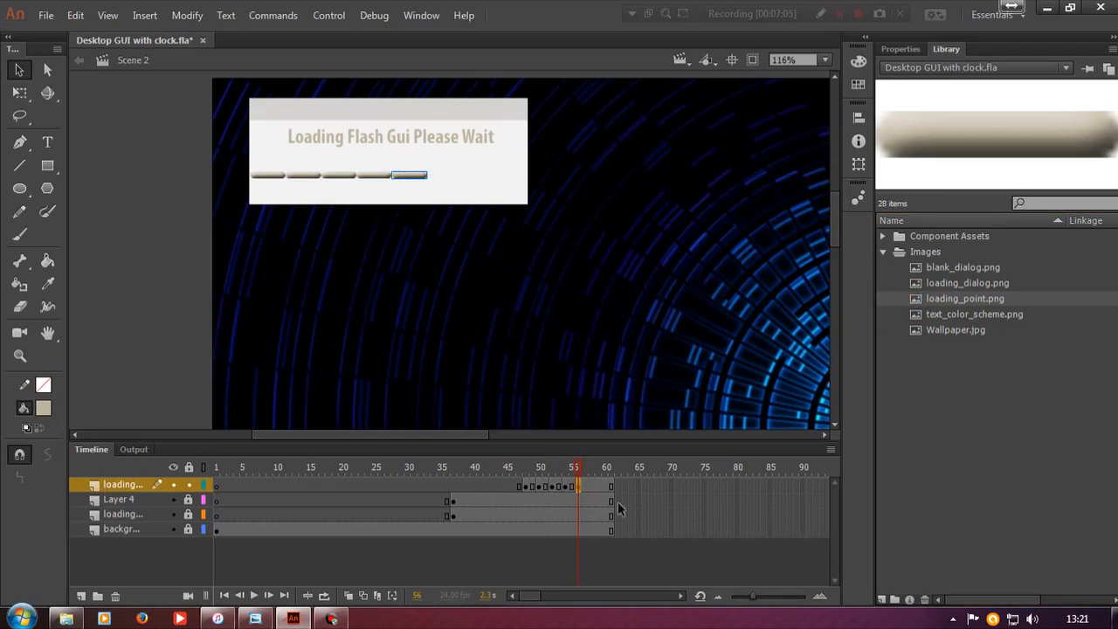
# Add keyframes at frames 58 and 60, extending the row with a sixth and a seventh loading_point.png respectively.
pyautogui.click(590, 486)
pyautogui.moveTo(976, 299); pyautogui.dragTo(601, 233)
pyautogui.moveTo(469, 179); pyautogui.dragTo(448, 182)
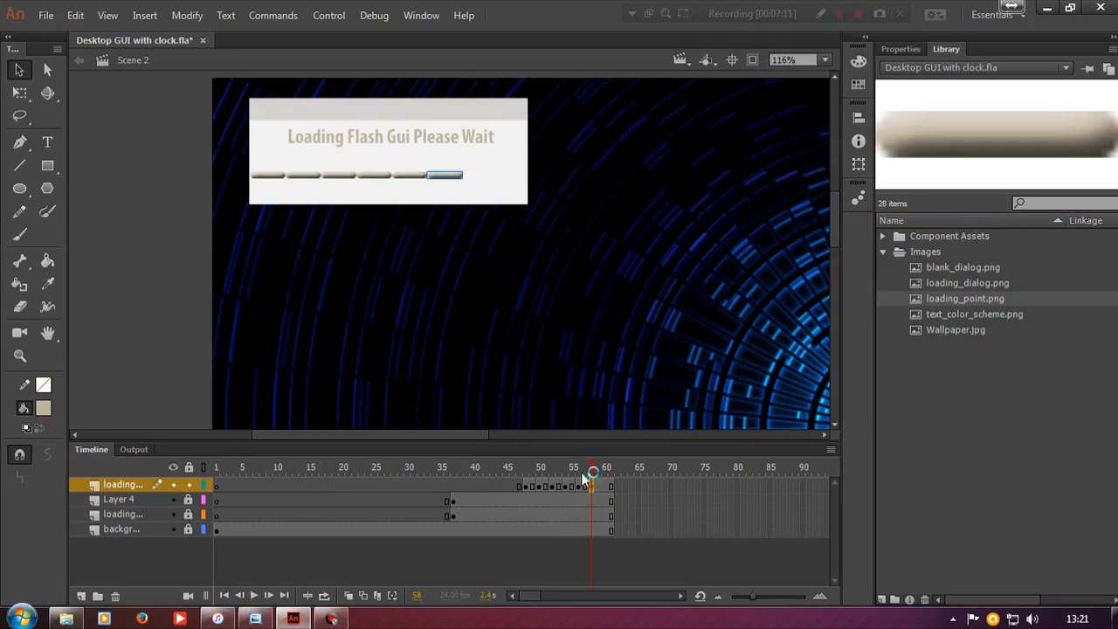
pyautogui.click(606, 487)
pyautogui.moveTo(929, 302); pyautogui.dragTo(482, 182)
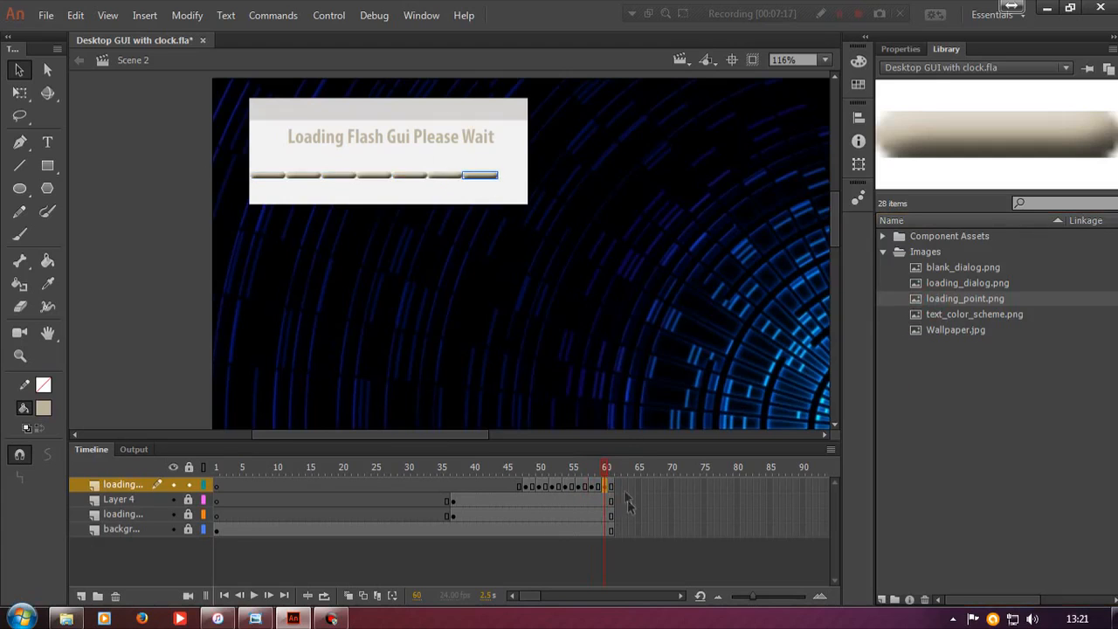
# Extend all four layers from frame 61 by seven frames, so the scene runs to frame 68.
pyautogui.moveTo(606, 467)
pyautogui.mouseDown()
pyautogui.moveTo(461, 469)
pyautogui.moveTo(615, 469)
pyautogui.mouseUp()
pyautogui.click(611, 487)
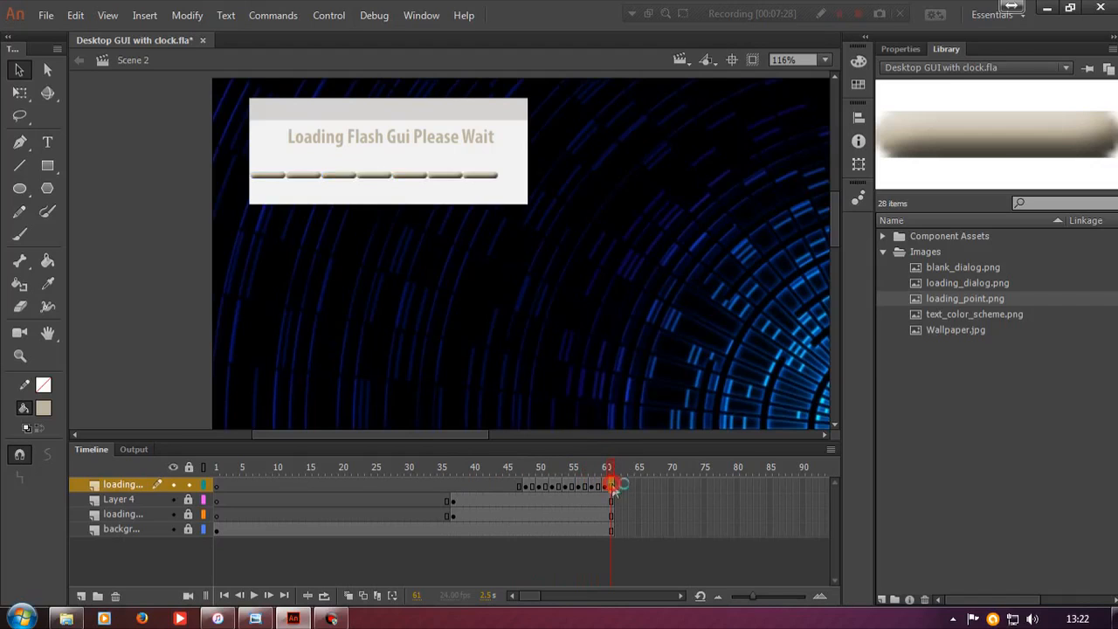
pyautogui.click(613, 528)
pyautogui.moveTo(611, 531); pyautogui.dragTo(612, 488)
pyautogui.press('F5')
pyautogui.press('F5')
pyautogui.press('F5')
pyautogui.press('F5')
pyautogui.press('F5')
pyautogui.press('F5')
pyautogui.press('F5')
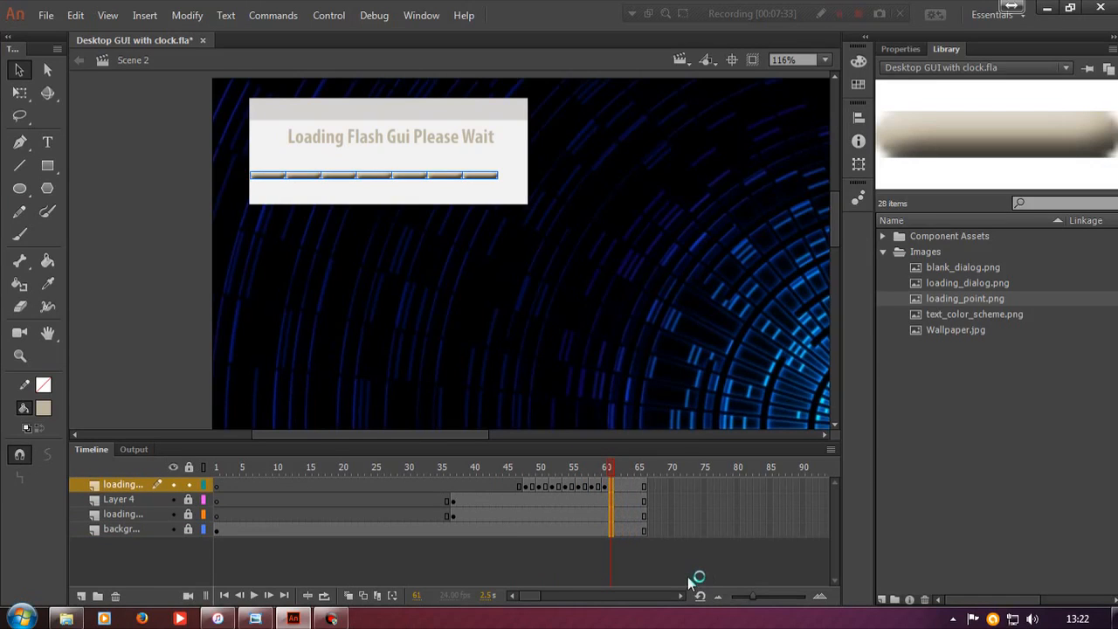
# Insert a keyframe at frame 62 and place an eighth loading_point.png at the end of the row.
pyautogui.click(630, 484)
pyautogui.press('F6')
pyautogui.moveTo(957, 301); pyautogui.dragTo(520, 175)
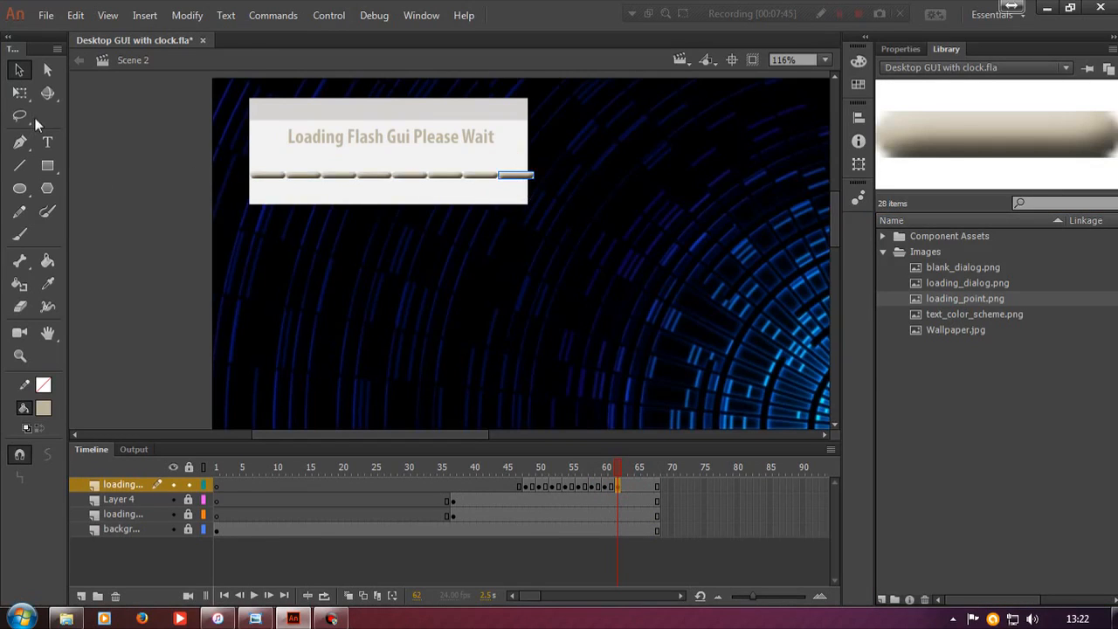
# Narrow the eighth loading point with Free Transform so it ends at the dialog's right edge.
pyautogui.click(19, 93)
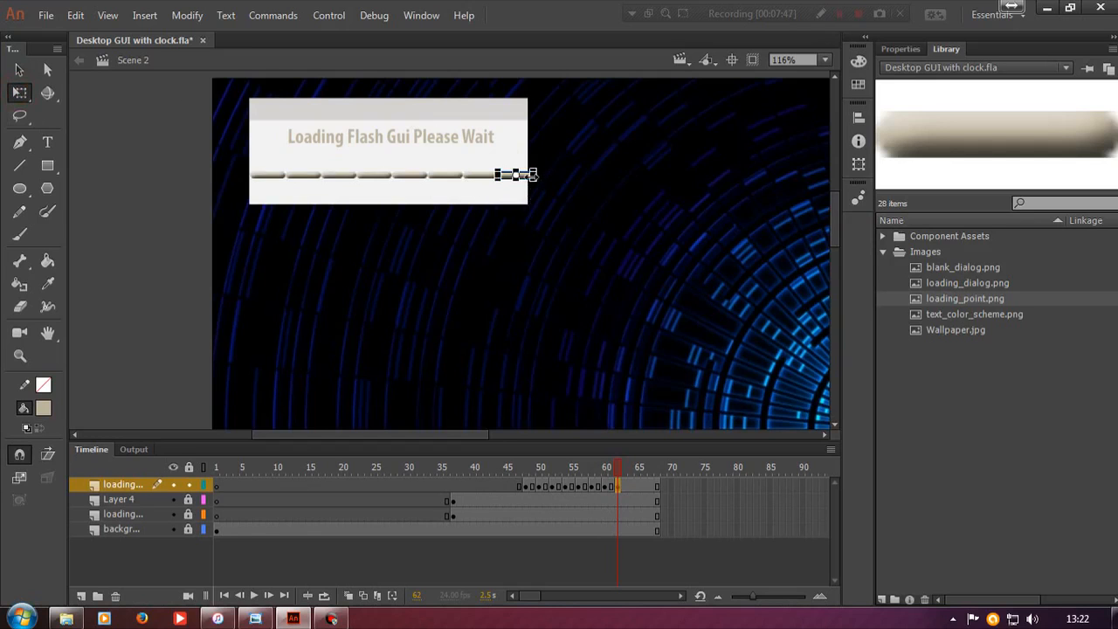
pyautogui.scroll(5, 533, 174)
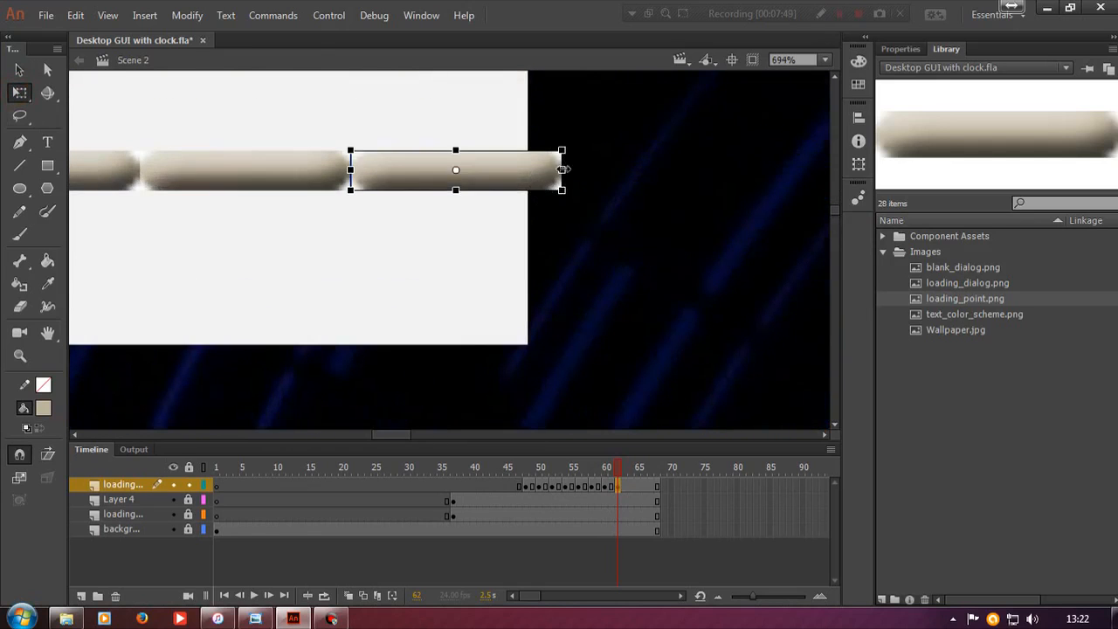
pyautogui.moveTo(543, 169)
pyautogui.mouseDown()
pyautogui.moveTo(467, 181)
pyautogui.moveTo(529, 169)
pyautogui.mouseUp()
pyautogui.click(634, 175)
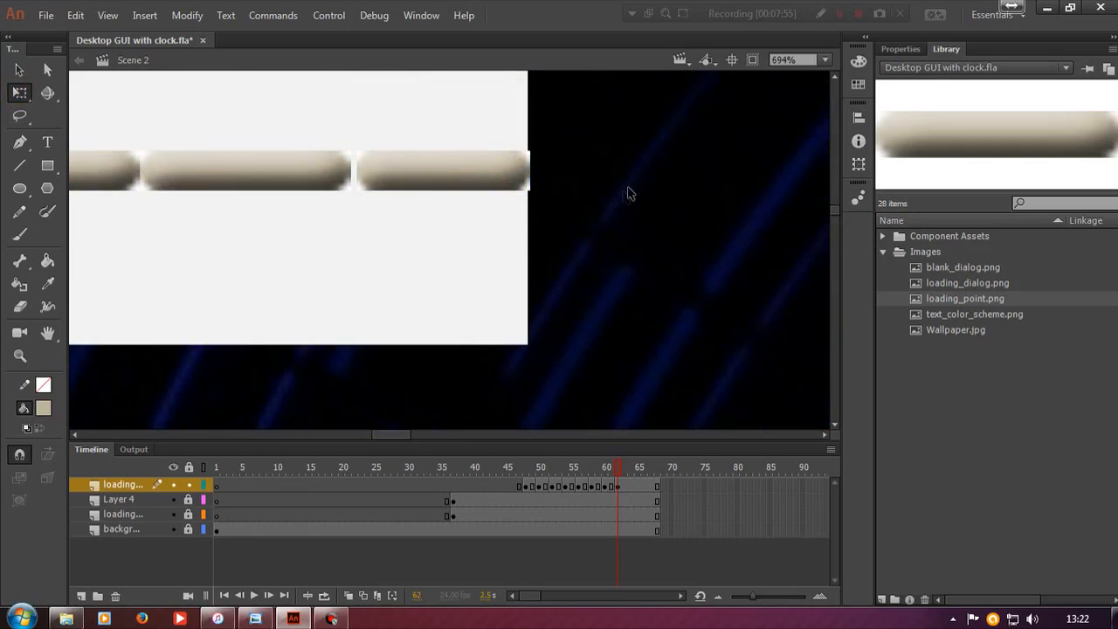
# Nudge the narrowed loading point left against the seventh one, and fit the whole stage in view.
pyautogui.click(450, 152)
pyautogui.press('Left')
pyautogui.press('Left')
pyautogui.press('Right')
pyautogui.click(648, 240)
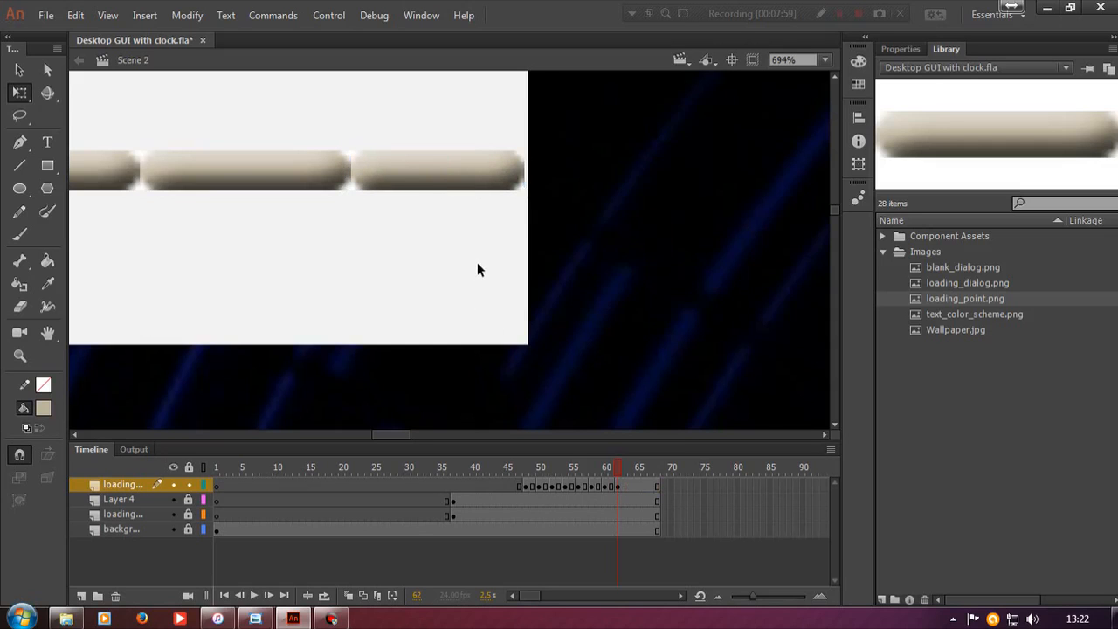
pyautogui.scroll(-3, 477, 262)
pyautogui.click(824, 59)
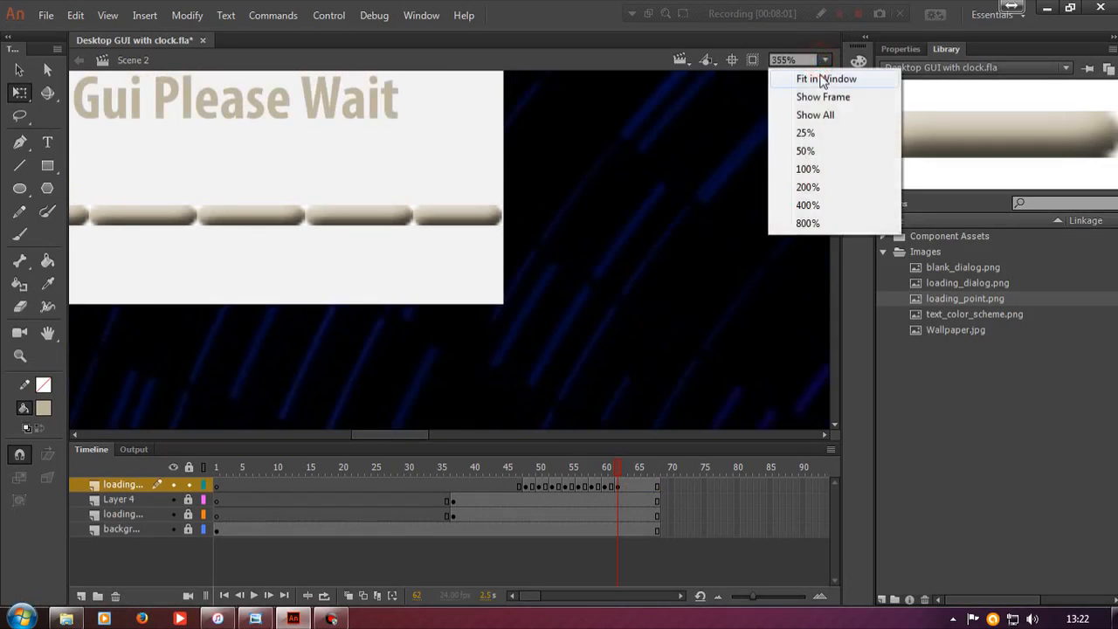
pyautogui.click(824, 79)
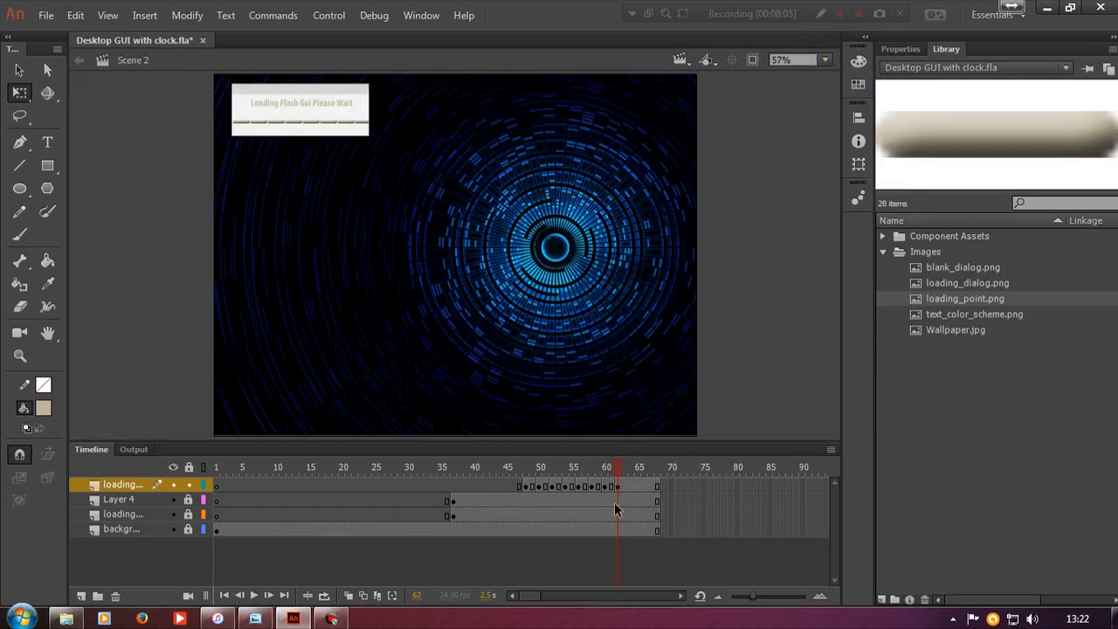
# Move the playhead to frame 64 and save all open documents.
pyautogui.moveTo(619, 470)
pyautogui.mouseDown()
pyautogui.moveTo(662, 468)
pyautogui.moveTo(631, 463)
pyautogui.mouseUp()
pyautogui.click(46, 15)
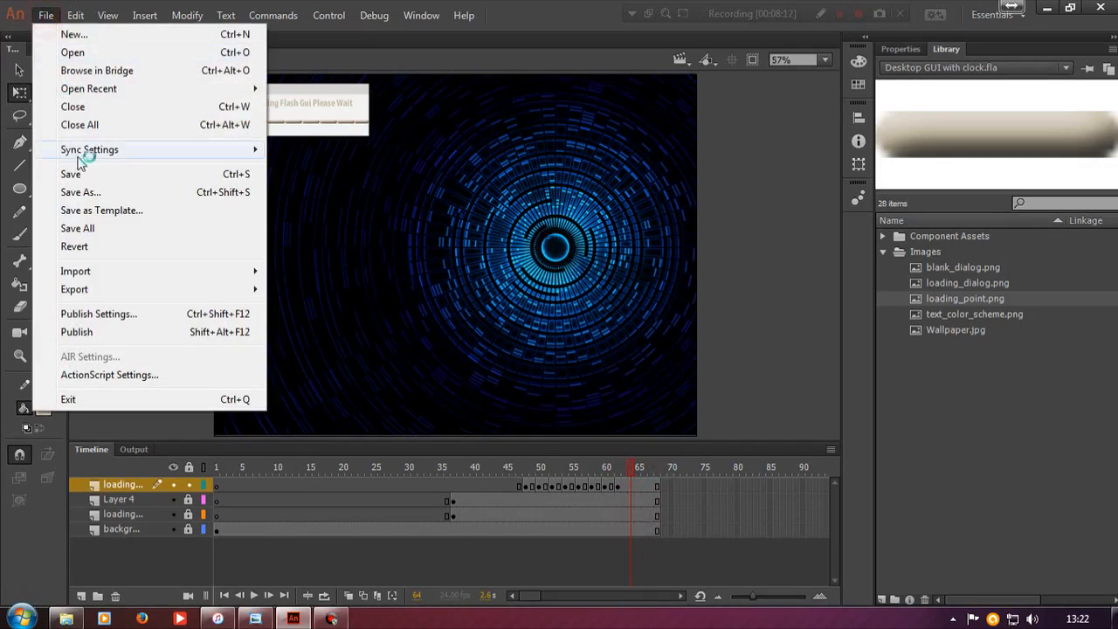
pyautogui.click(87, 228)
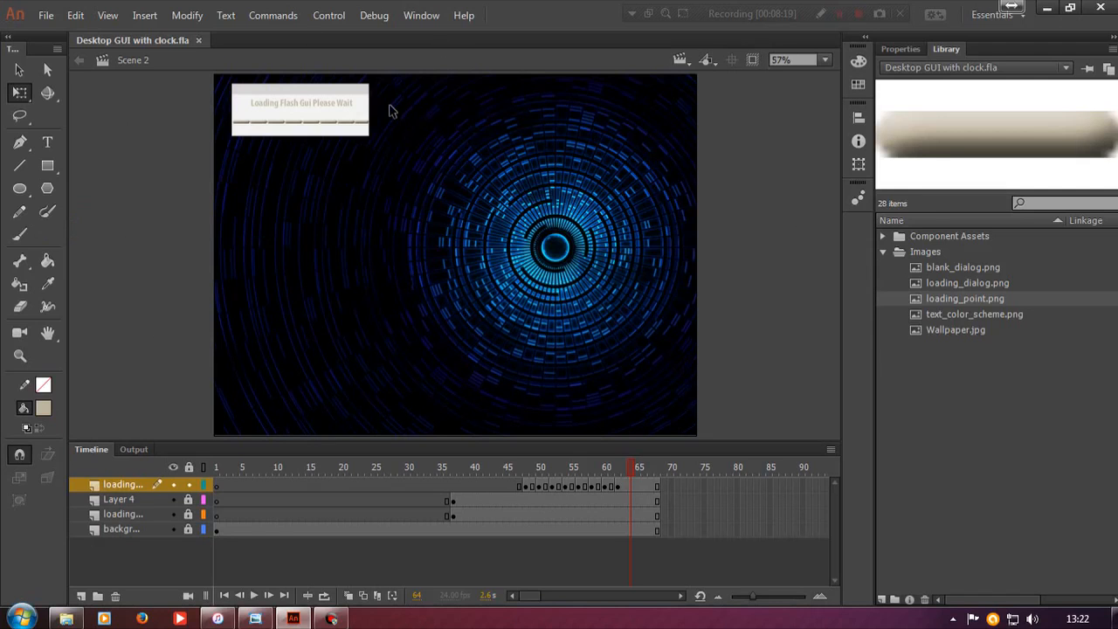
# Test Scene 2 as a movie, dismissing the Java Runtime error, and close the preview.
pyautogui.click(411, 20)
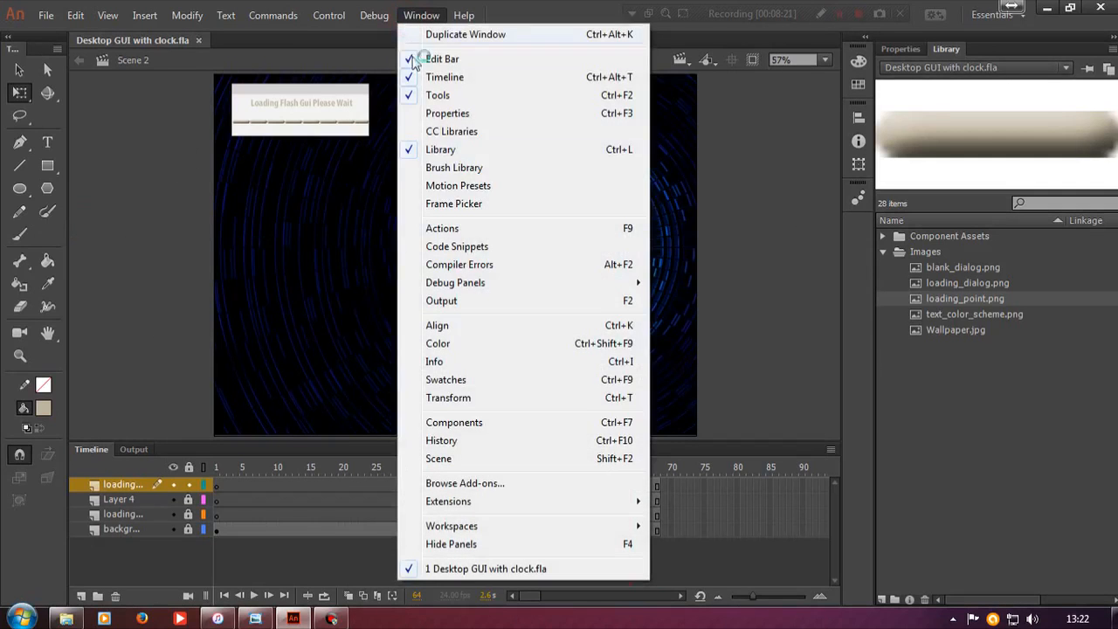
pyautogui.moveTo(325, 19)
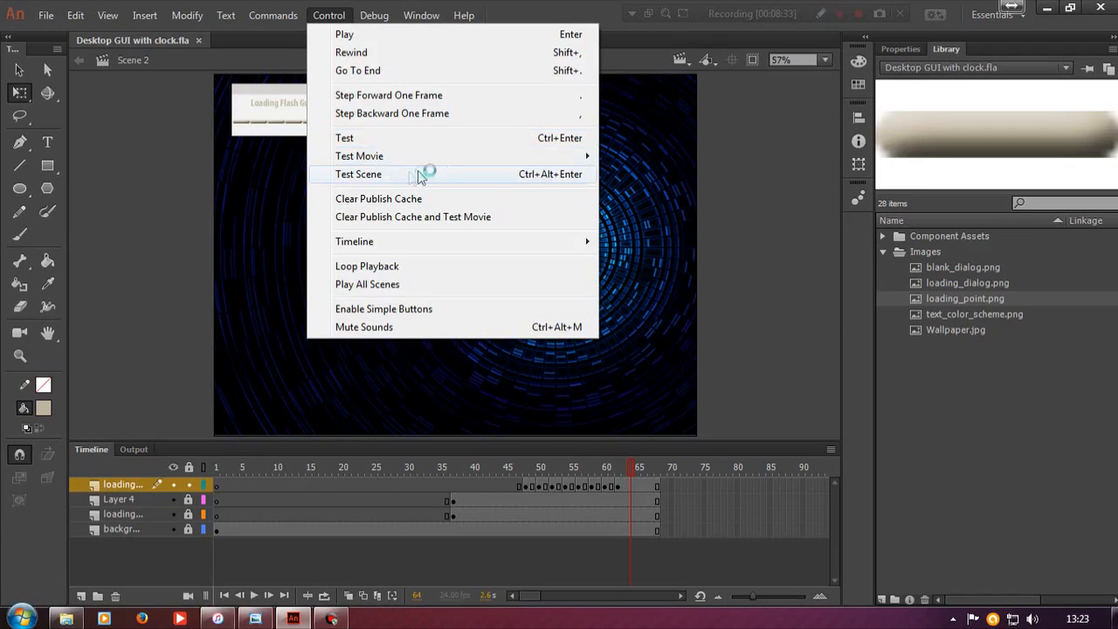
pyautogui.click(511, 176)
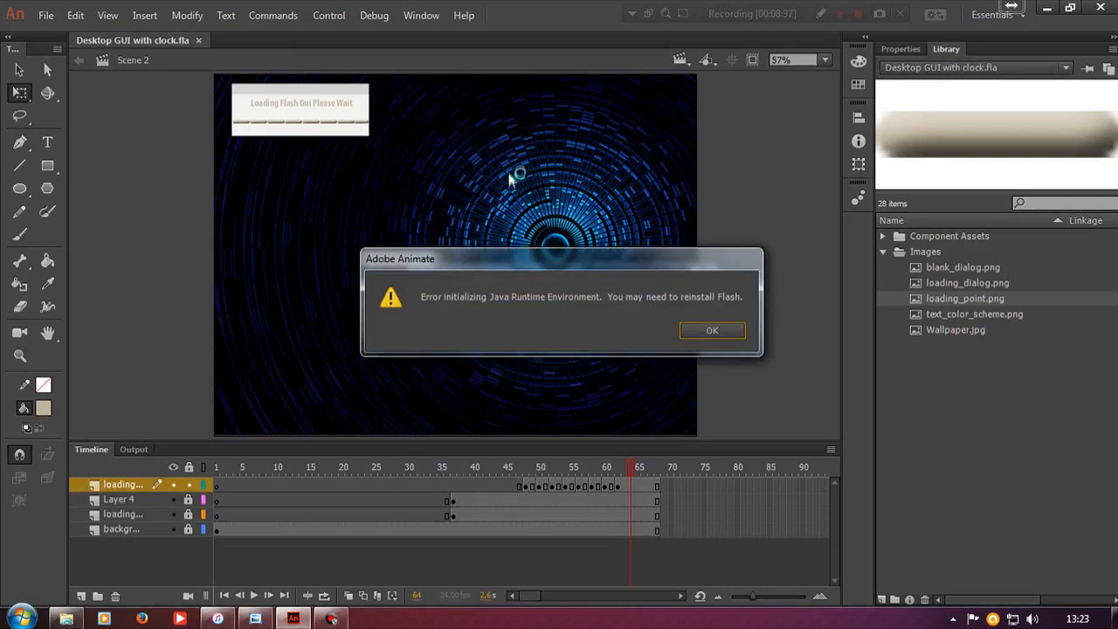
pyautogui.click(711, 329)
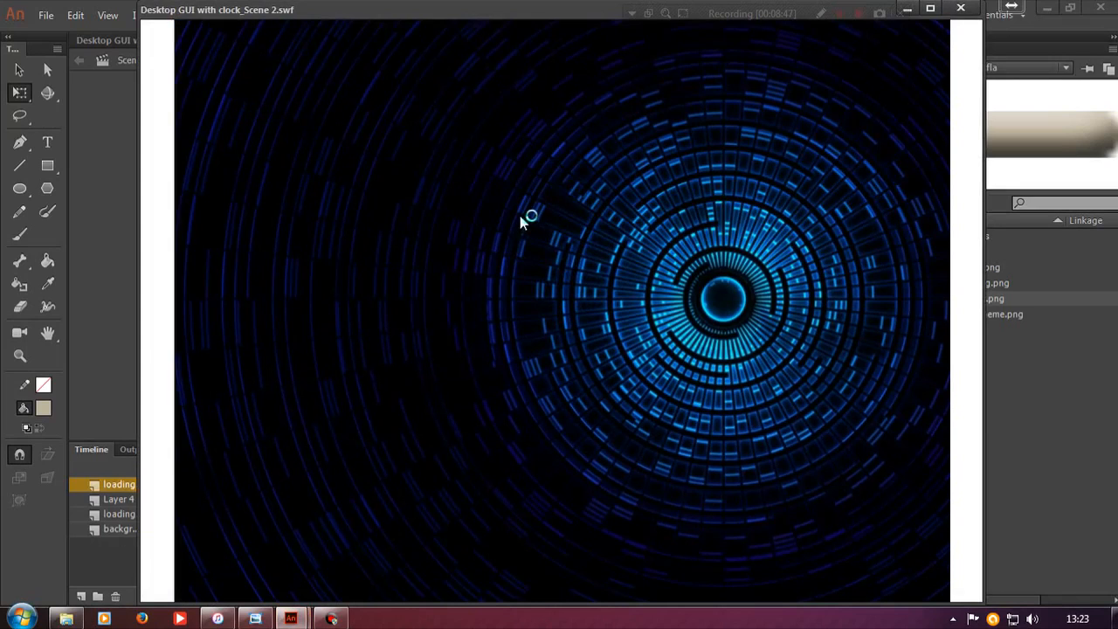
pyautogui.click(965, 9)
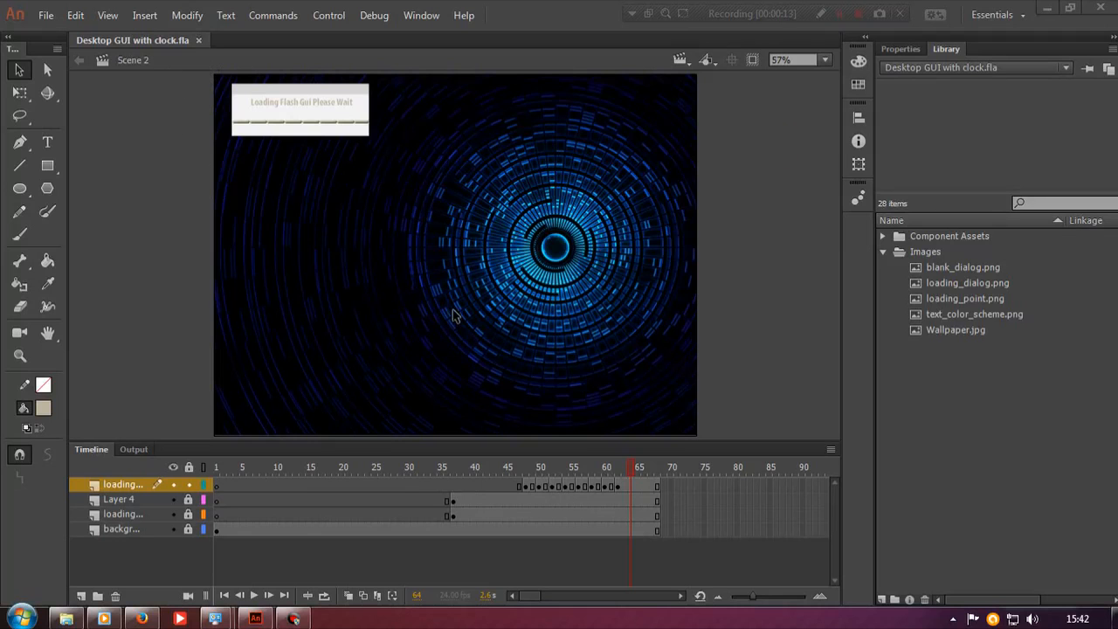
# Test Scene 2 again to check the loading point animation, and close the preview.
pyautogui.click(344, 18)
pyautogui.click(357, 172)
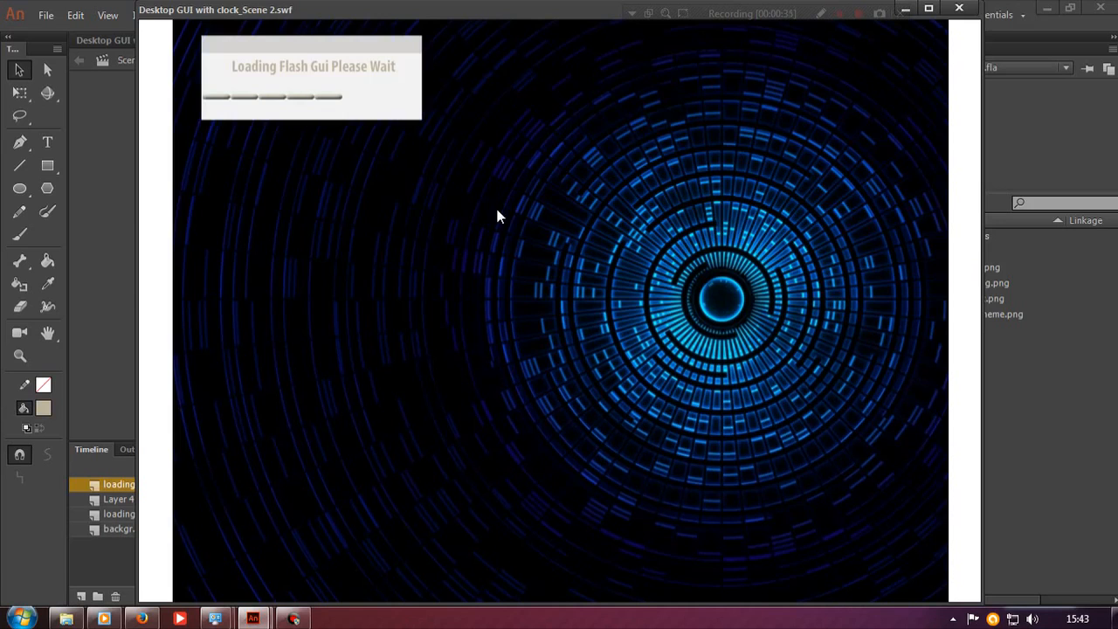
pyautogui.click(959, 8)
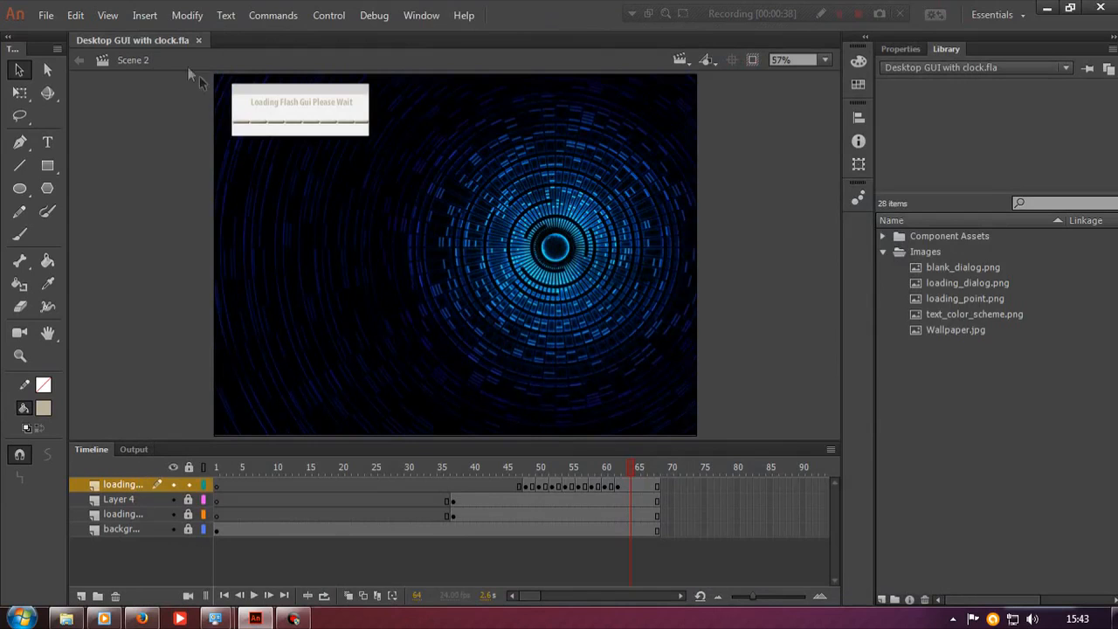
# Insert a new scene and place Wallpaper.jpg on its stage, aligned so it covers the whole stage.
pyautogui.click(151, 17)
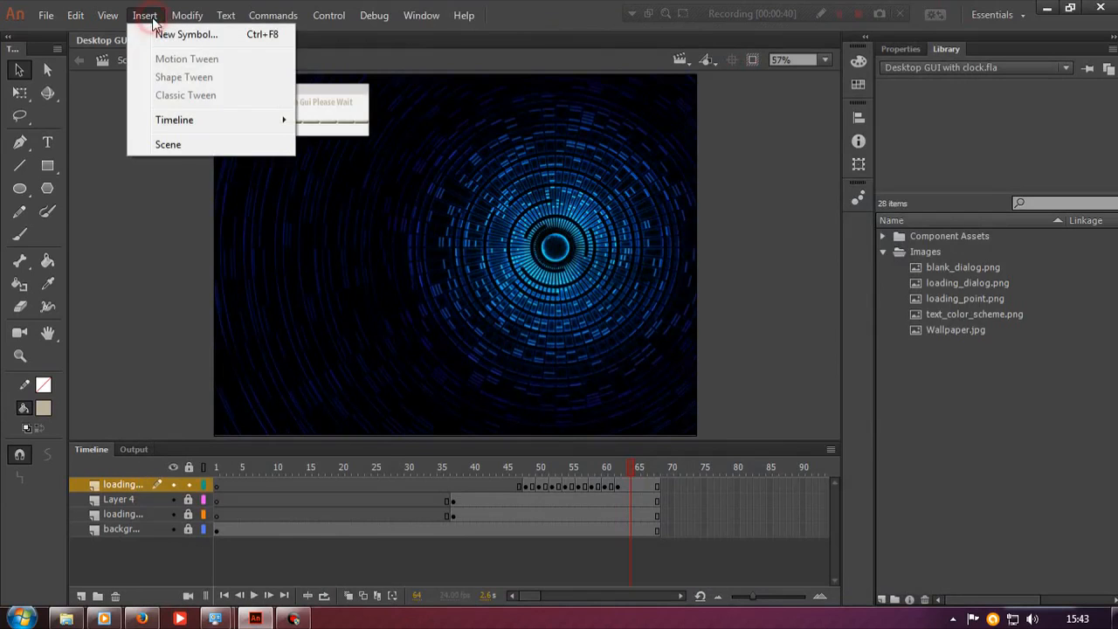
pyautogui.click(189, 147)
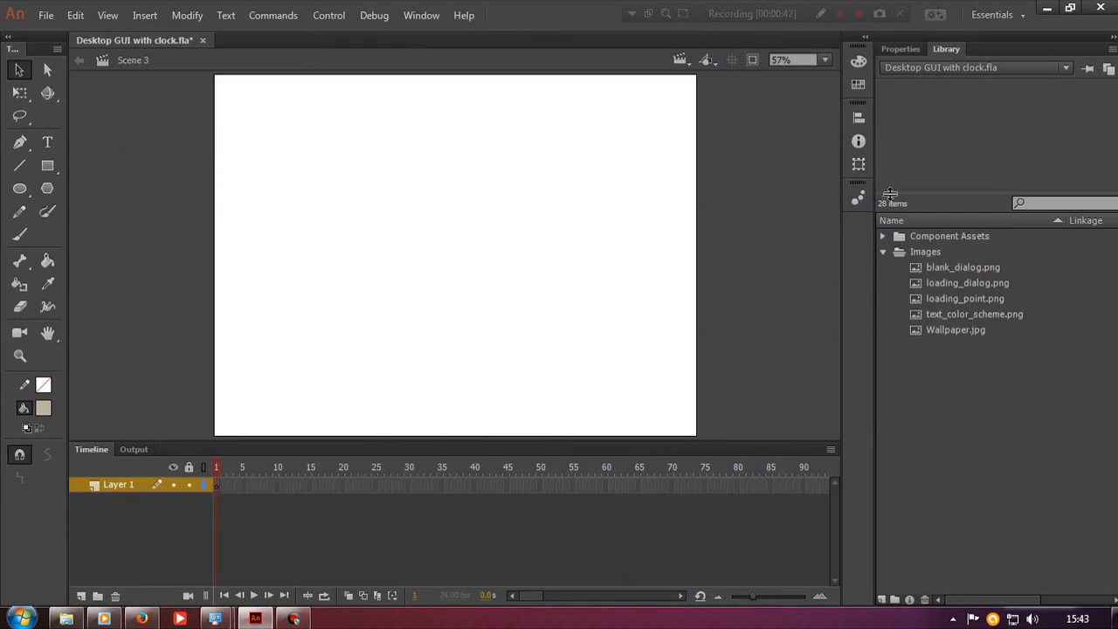
pyautogui.moveTo(961, 329); pyautogui.dragTo(443, 191)
pyautogui.moveTo(454, 131); pyautogui.dragTo(473, 192)
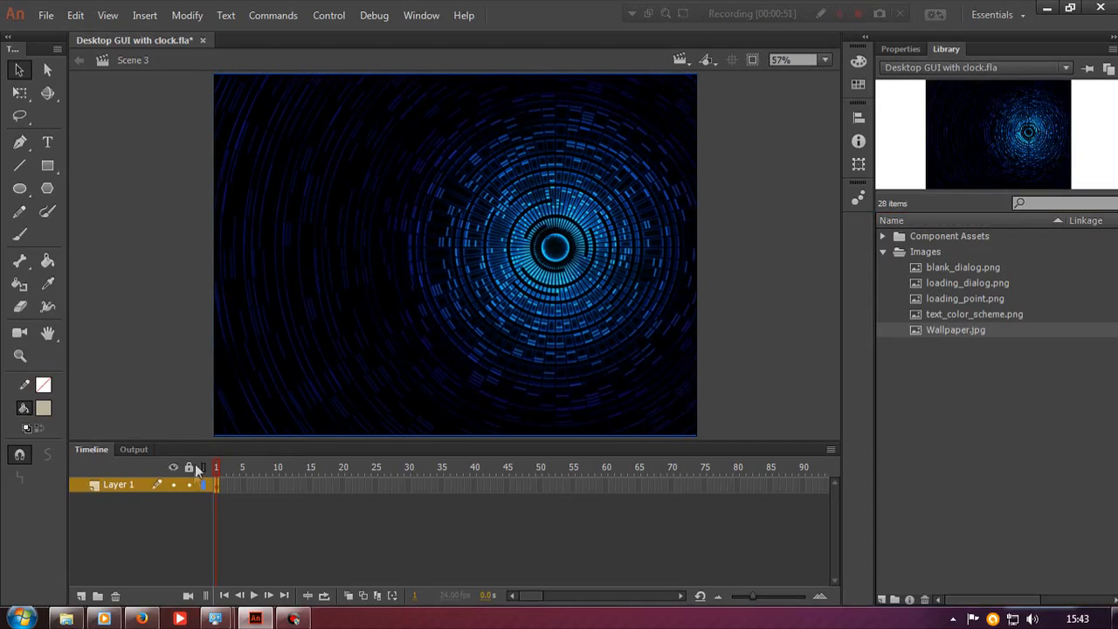
# Rename Scene 3's wallpaper layer as background, lock it, and extend its frames to frame 60.
pyautogui.doubleClick(118, 485)
pyautogui.write('background')
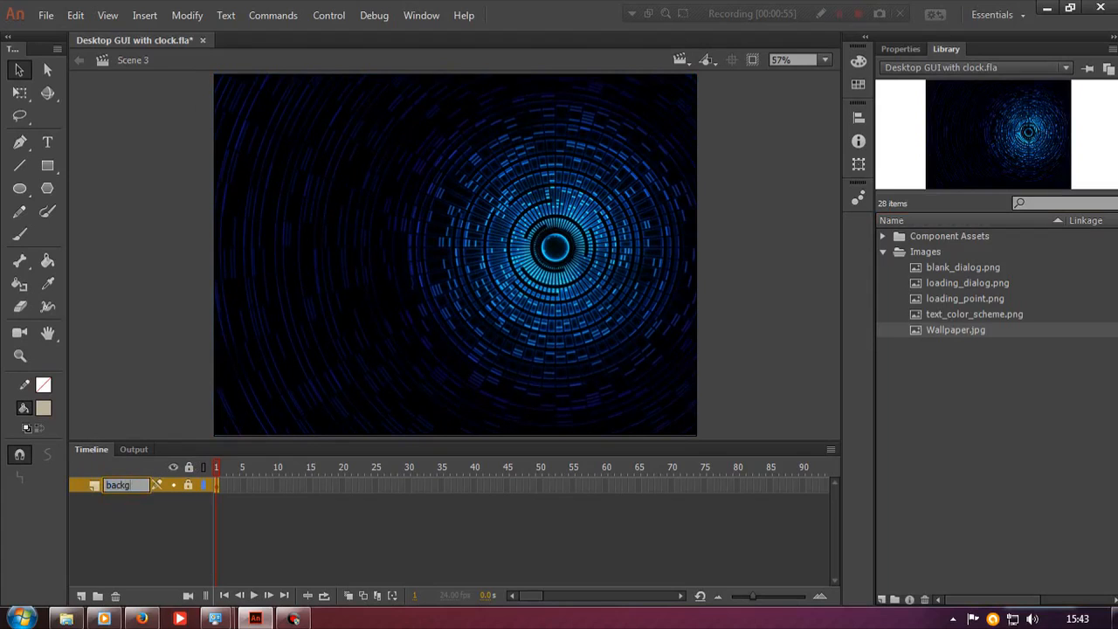
pyautogui.press('Return')
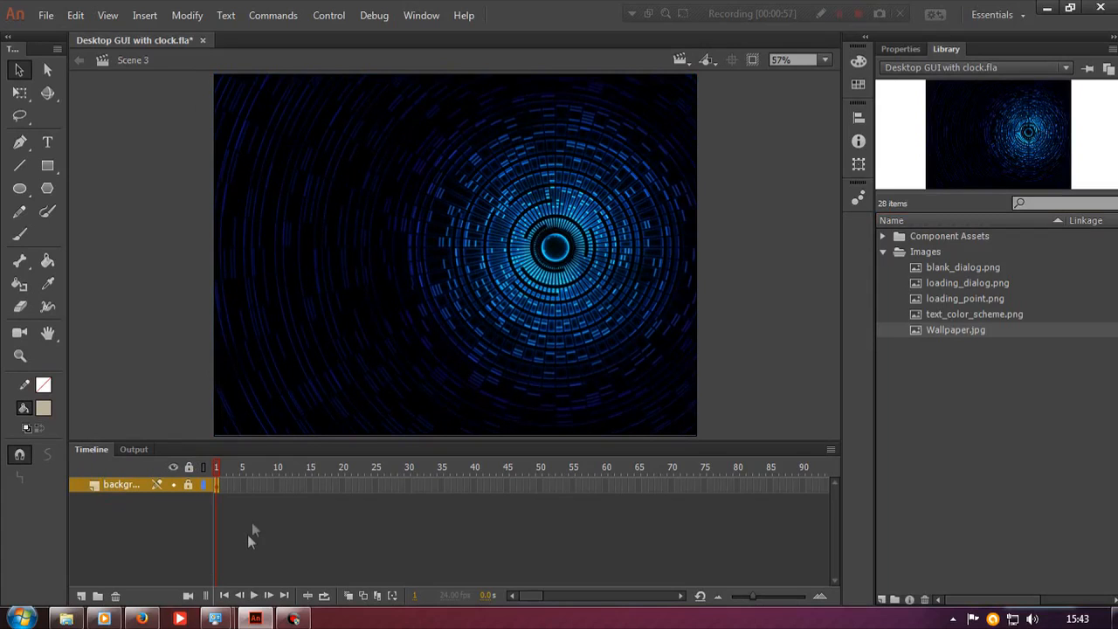
pyautogui.press('F5')
pyautogui.press('F5')
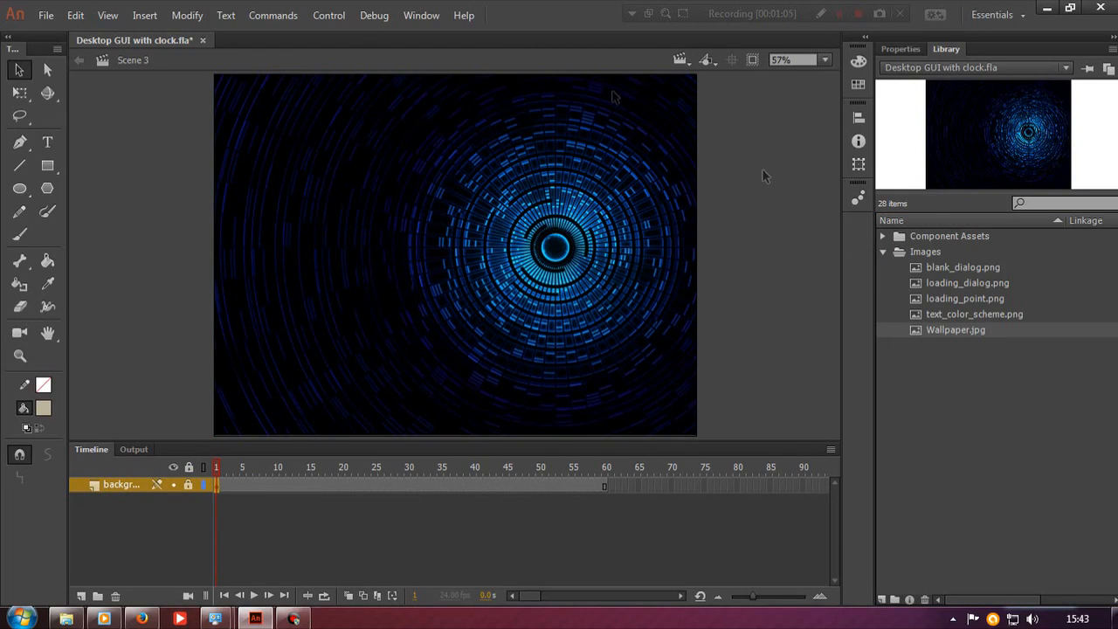
# Review the layers and frames of Scene 1 and Scene 2, and return to Scene 3.
pyautogui.click(680, 58)
pyautogui.click(685, 84)
pyautogui.click(682, 61)
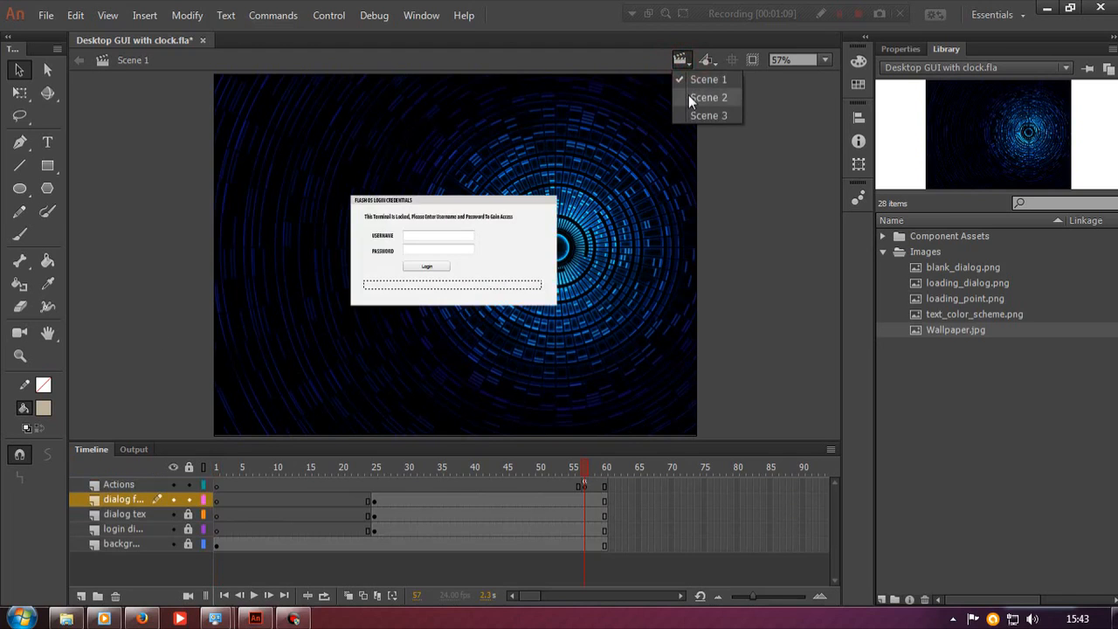
pyautogui.click(691, 96)
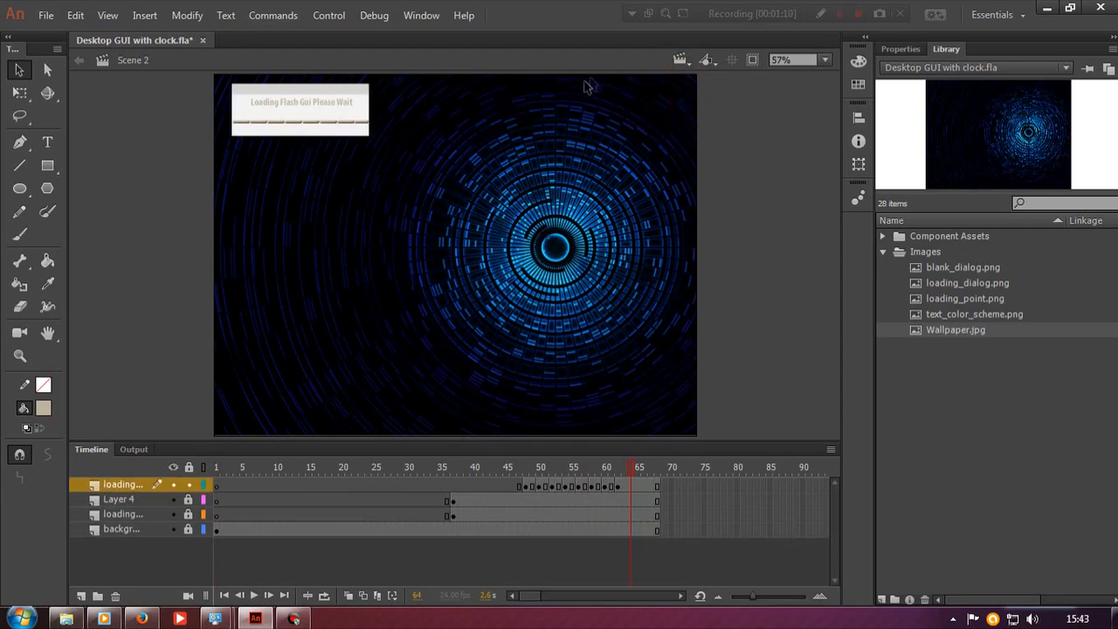
pyautogui.click(677, 58)
pyautogui.click(696, 115)
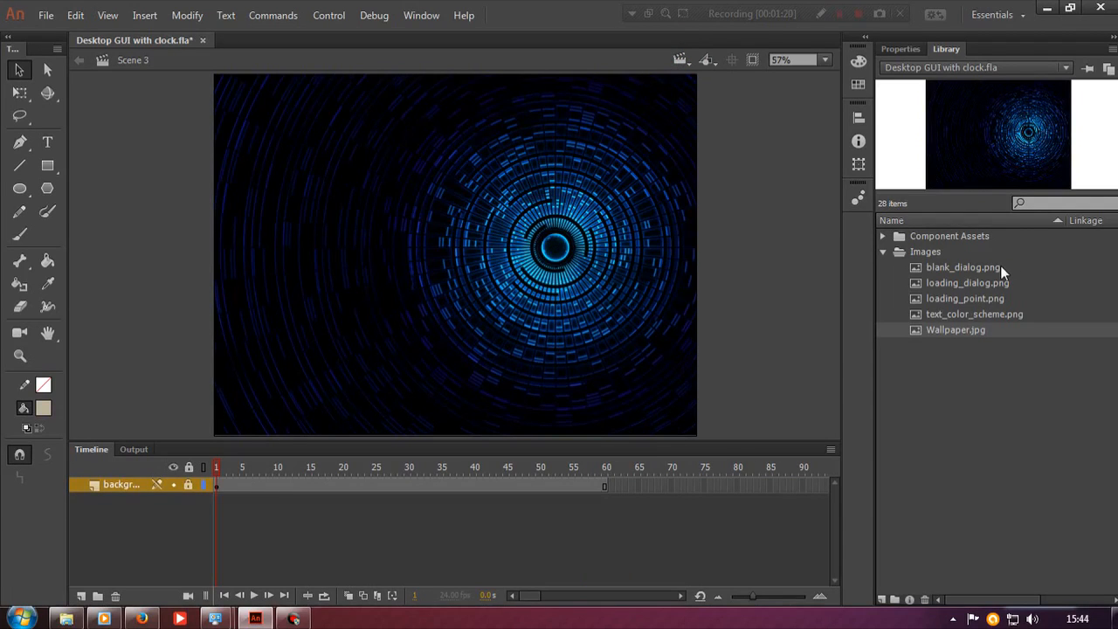
# Add a layer named taskbar above the background layer in Scene 3.
pyautogui.click(968, 349)
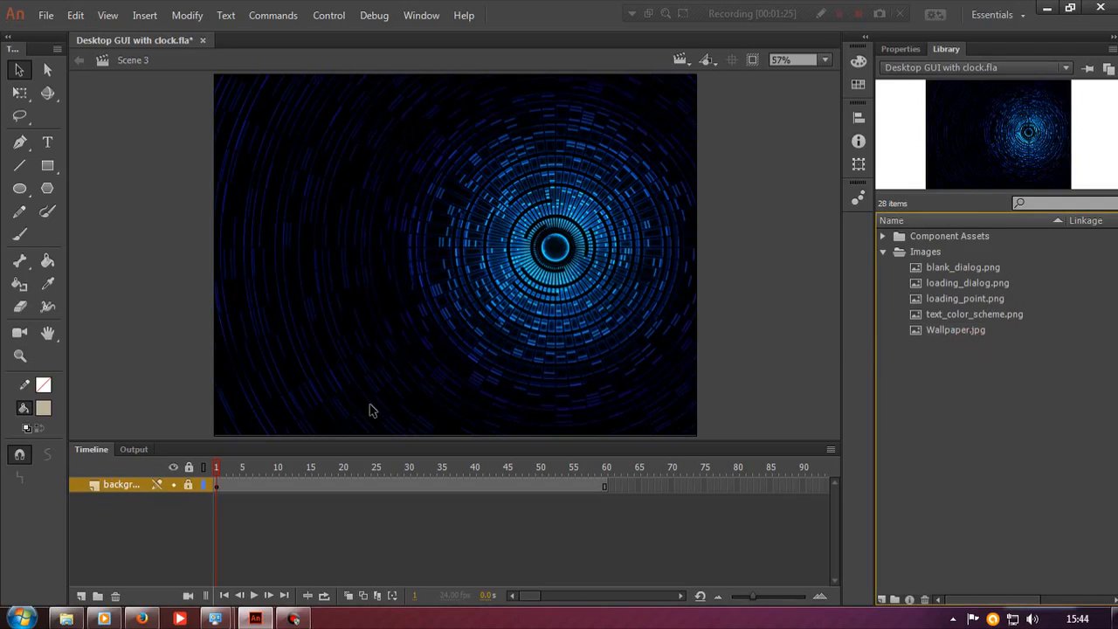
pyautogui.click(80, 595)
pyautogui.doubleClick(111, 485)
pyautogui.write('taskbar')
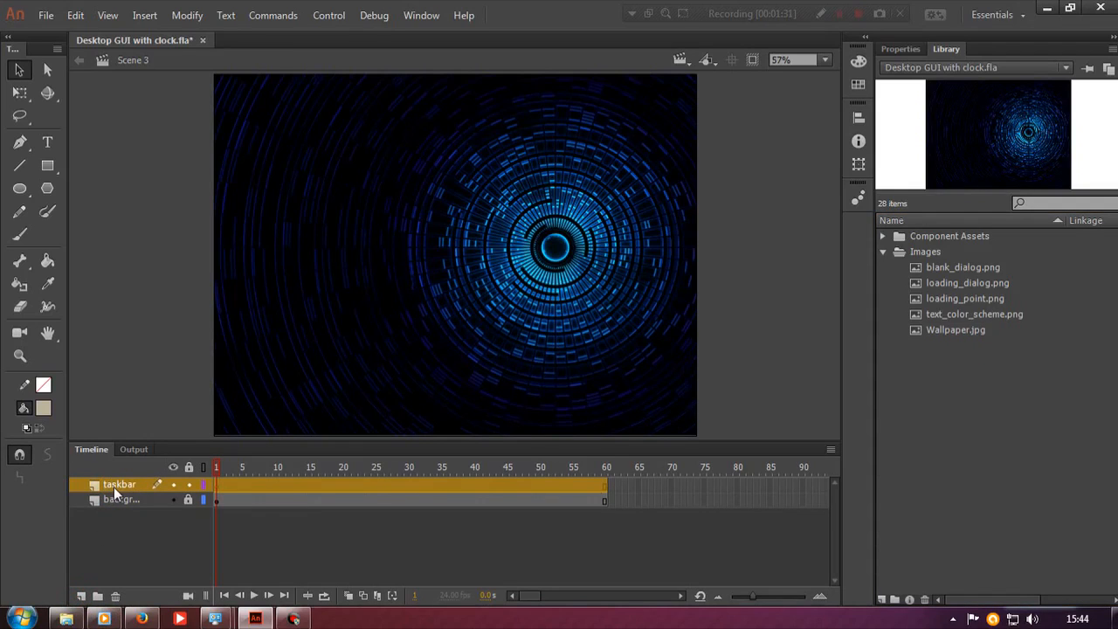
# Import taskbar.png from the project_os folder into the library and move it into the Images folder.
pyautogui.click(46, 15)
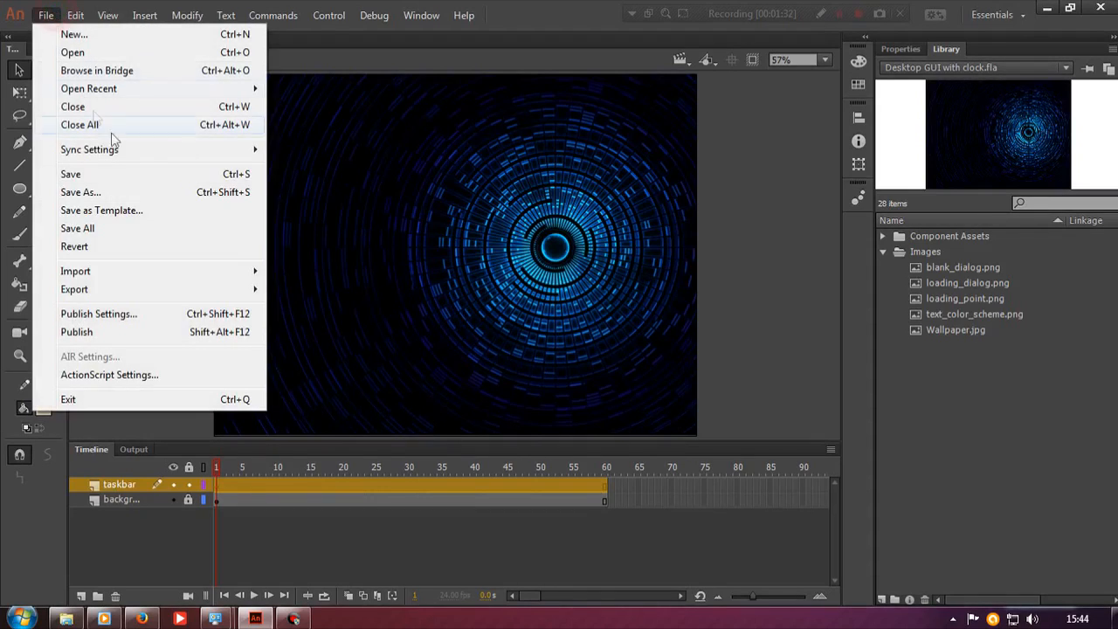
pyautogui.click(200, 269)
pyautogui.click(343, 290)
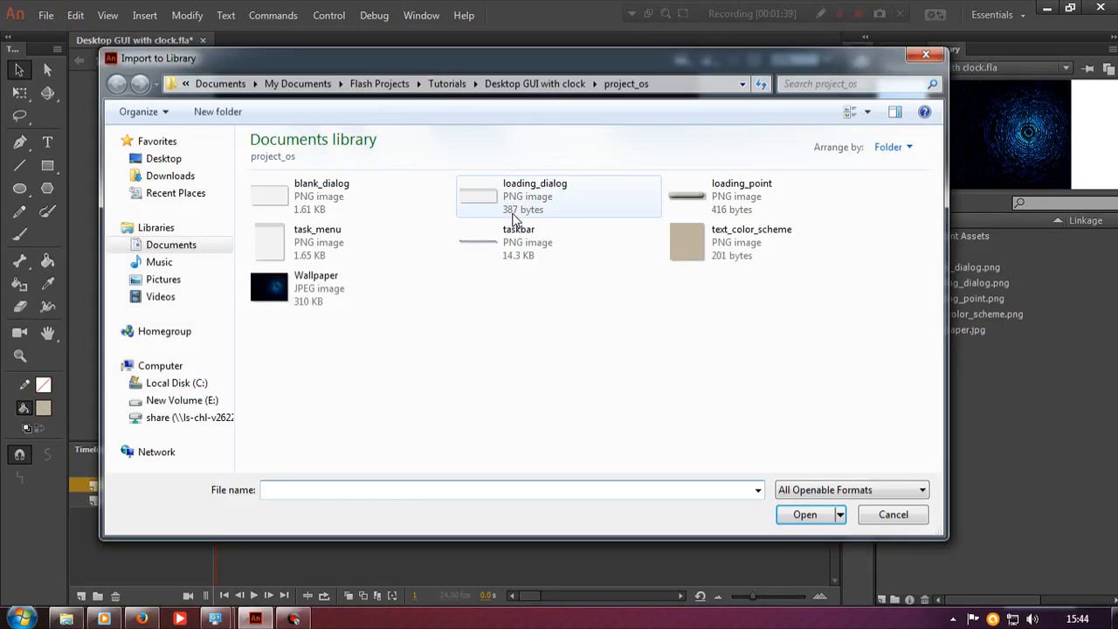
pyautogui.click(515, 242)
pyautogui.click(820, 515)
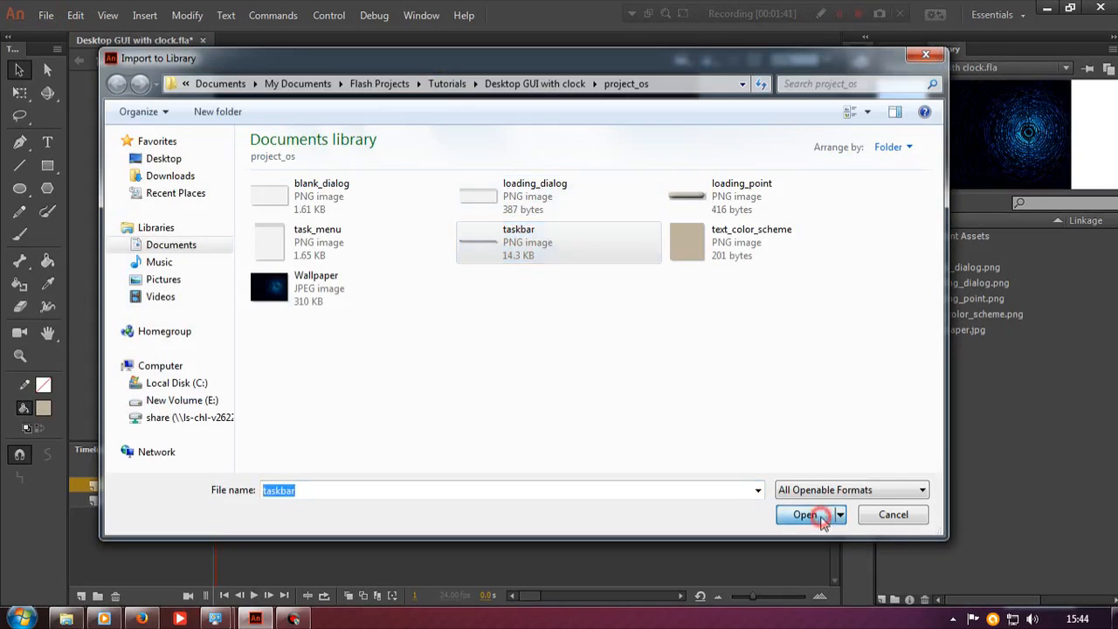
pyautogui.moveTo(936, 345); pyautogui.dragTo(791, 319)
pyautogui.moveTo(557, 314); pyautogui.dragTo(958, 307)
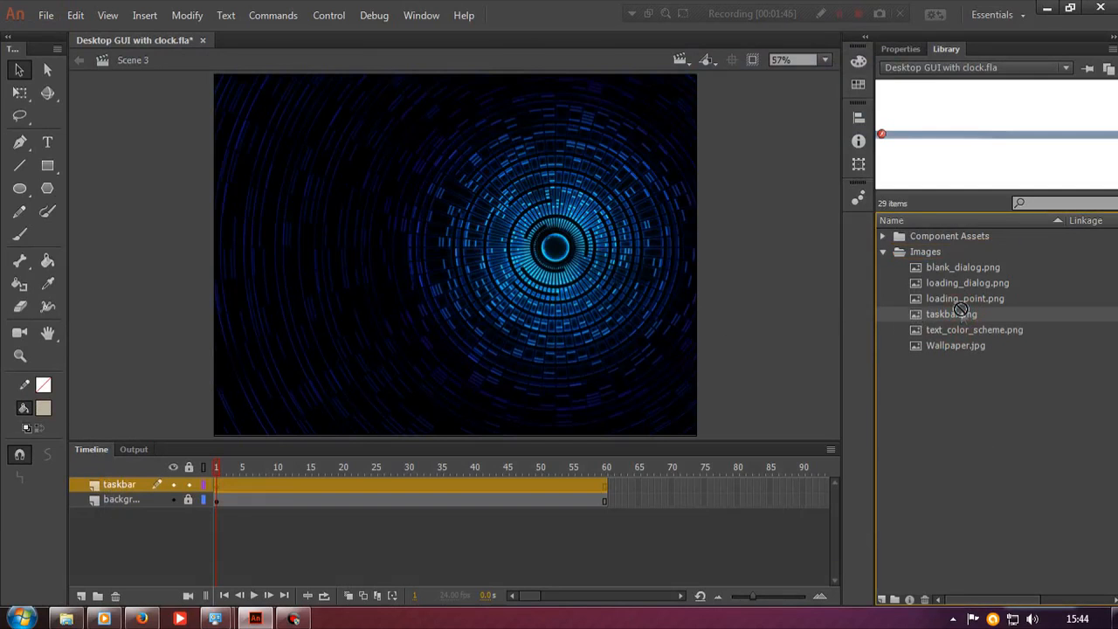
# Place taskbar.png along the stage's bottom edge in a new keyframe at frame 12 of the taskbar layer, and save all open documents.
pyautogui.click(281, 485)
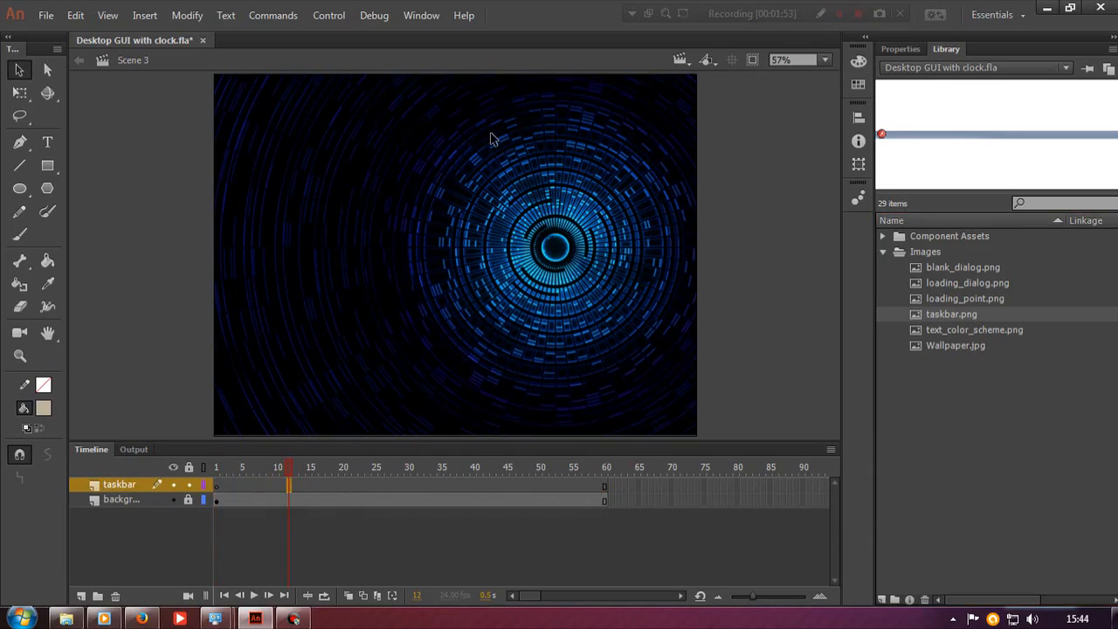
pyautogui.moveTo(990, 311); pyautogui.dragTo(460, 429)
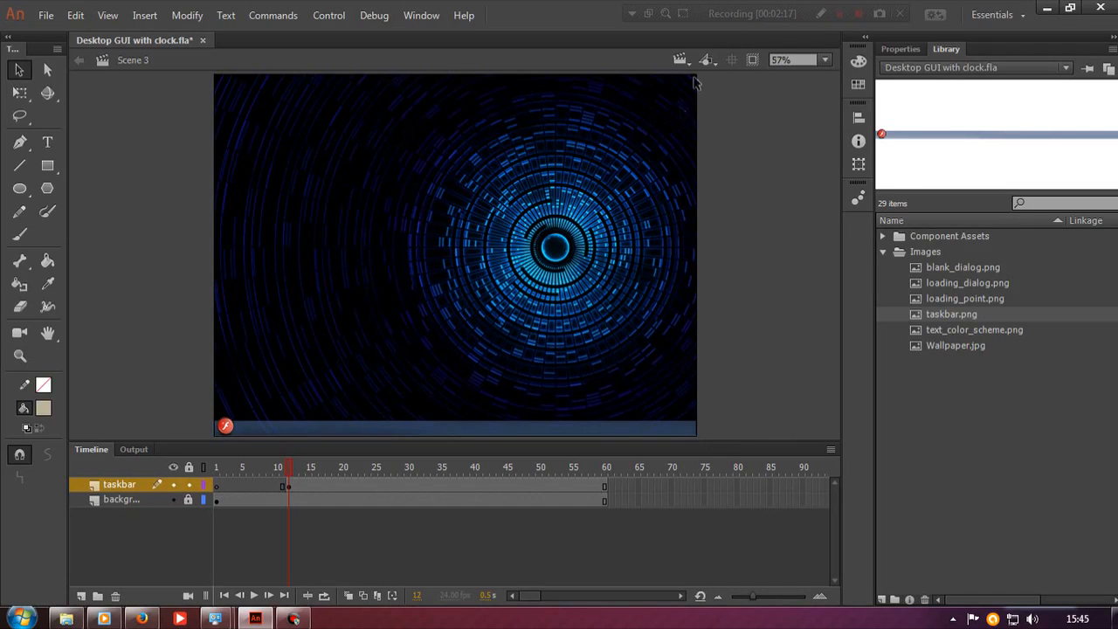
pyautogui.click(840, 17)
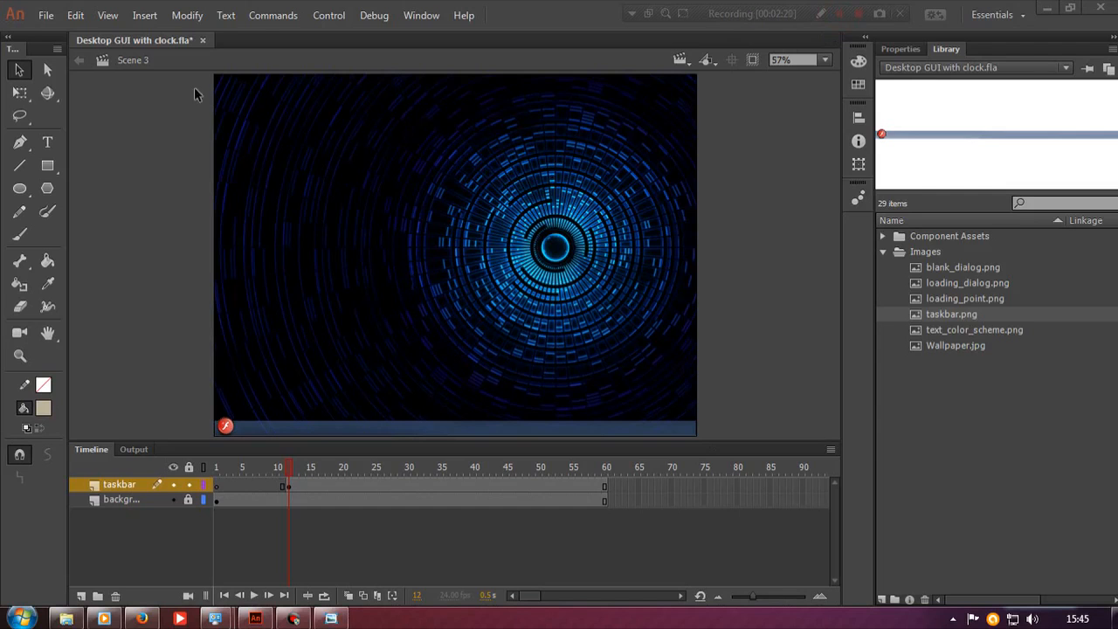
pyautogui.click(46, 15)
pyautogui.click(122, 231)
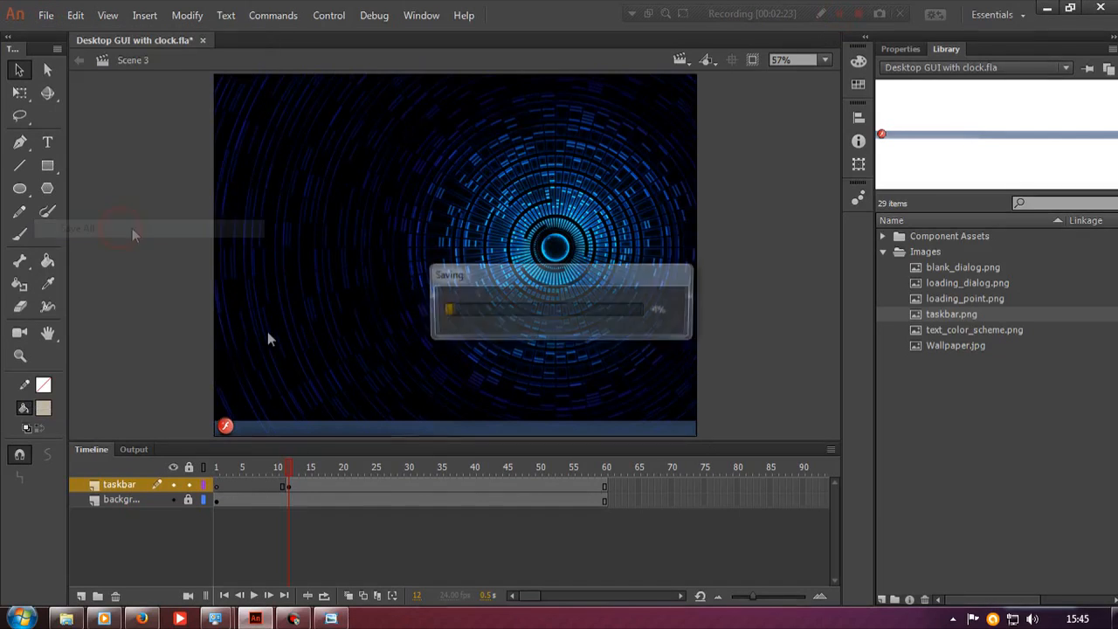
# Add a layer named clock above the taskbar layer, and lock the taskbar layer.
pyautogui.click(81, 596)
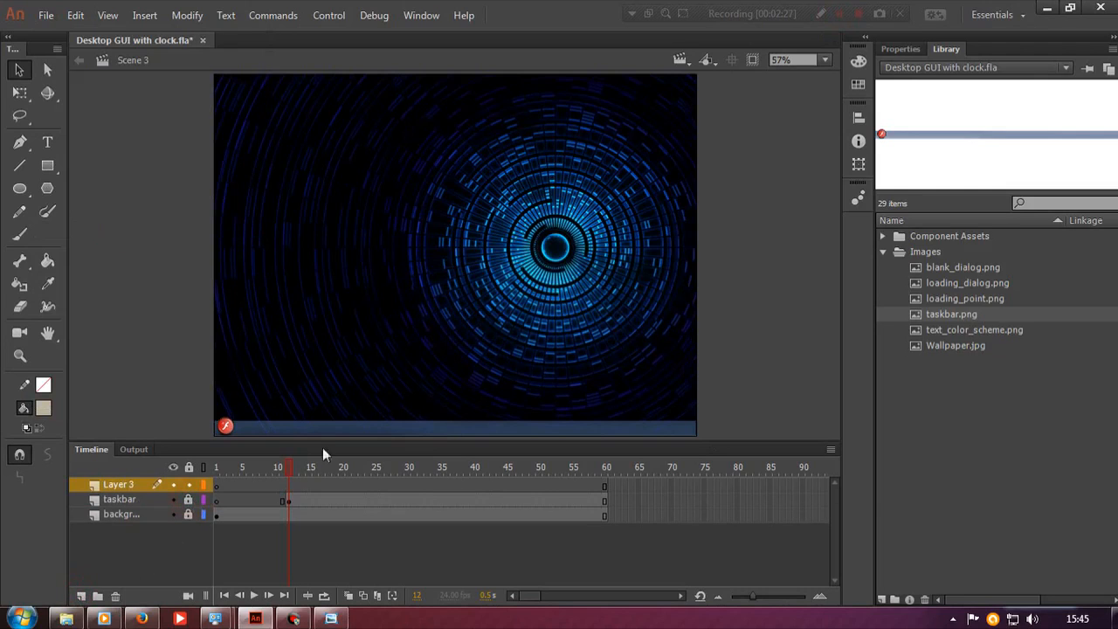
pyautogui.doubleClick(130, 485)
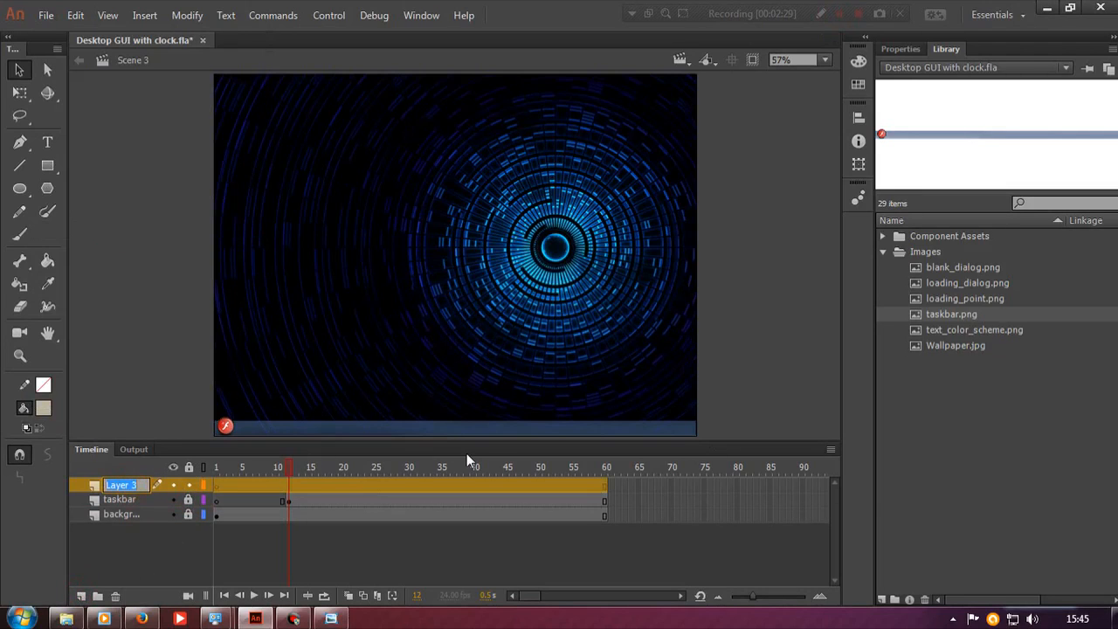
pyautogui.write('clock')
pyautogui.press('Return')
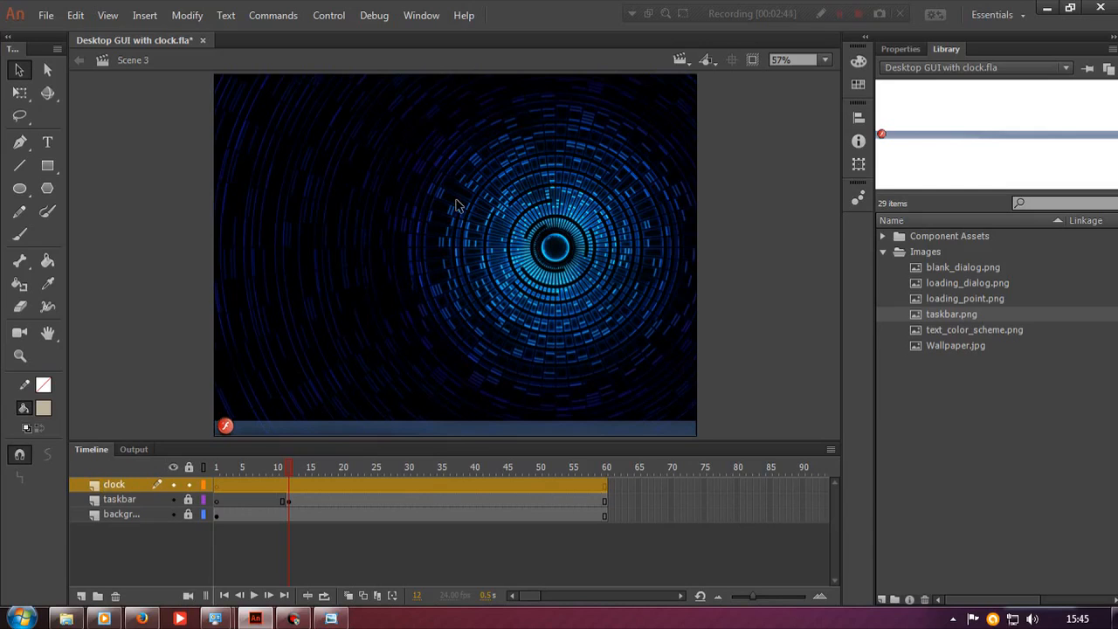
# Draw a borderless beige rectangle over the taskbar's right end in a new keyframe at frame 16 of the clock layer.
pyautogui.click(311, 487)
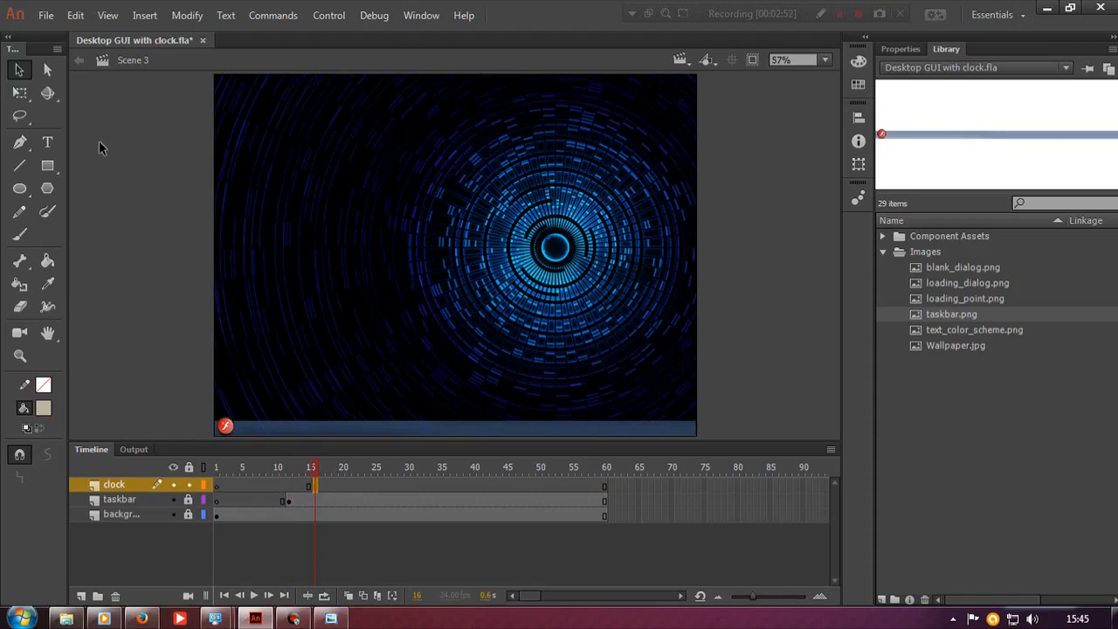
pyautogui.click(48, 144)
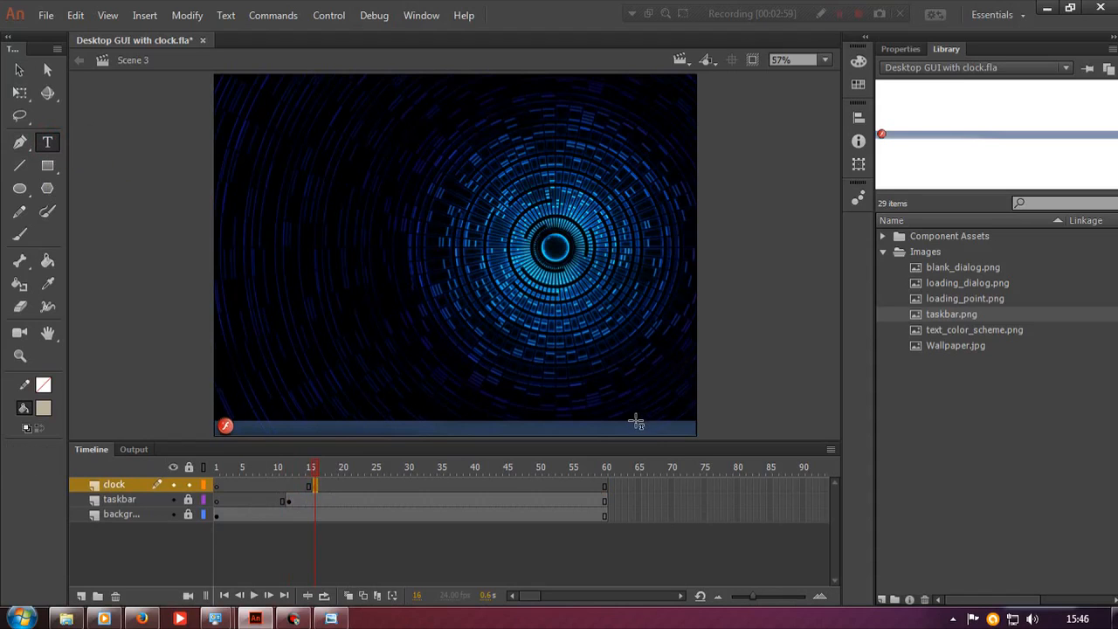
pyautogui.click(19, 355)
pyautogui.moveTo(453, 353); pyautogui.dragTo(768, 454)
pyautogui.click(47, 165)
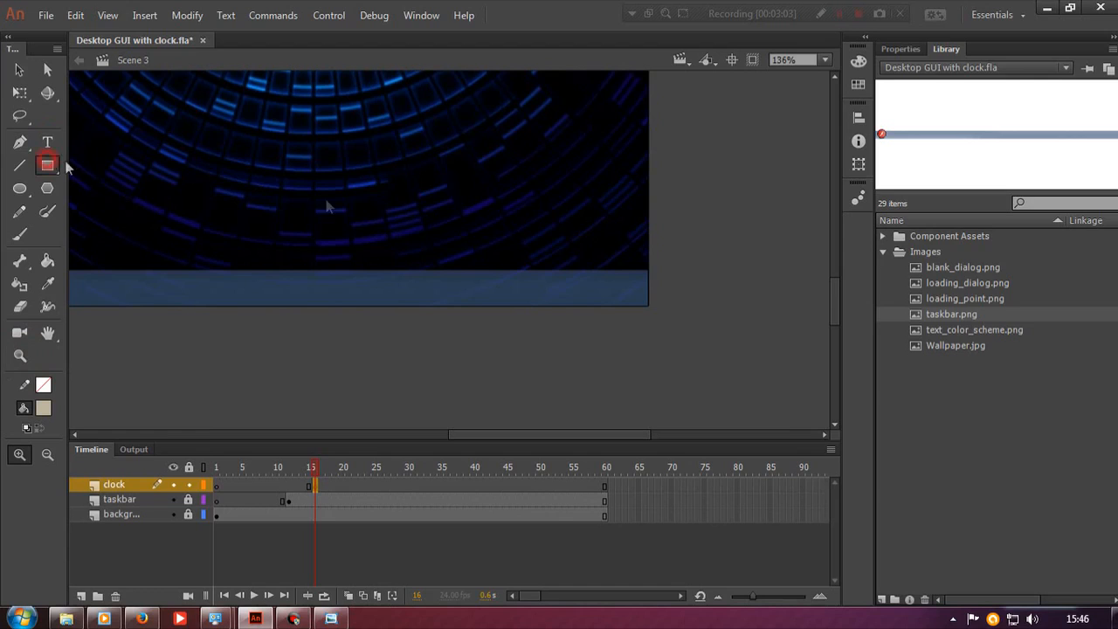
pyautogui.moveTo(442, 271); pyautogui.dragTo(650, 312)
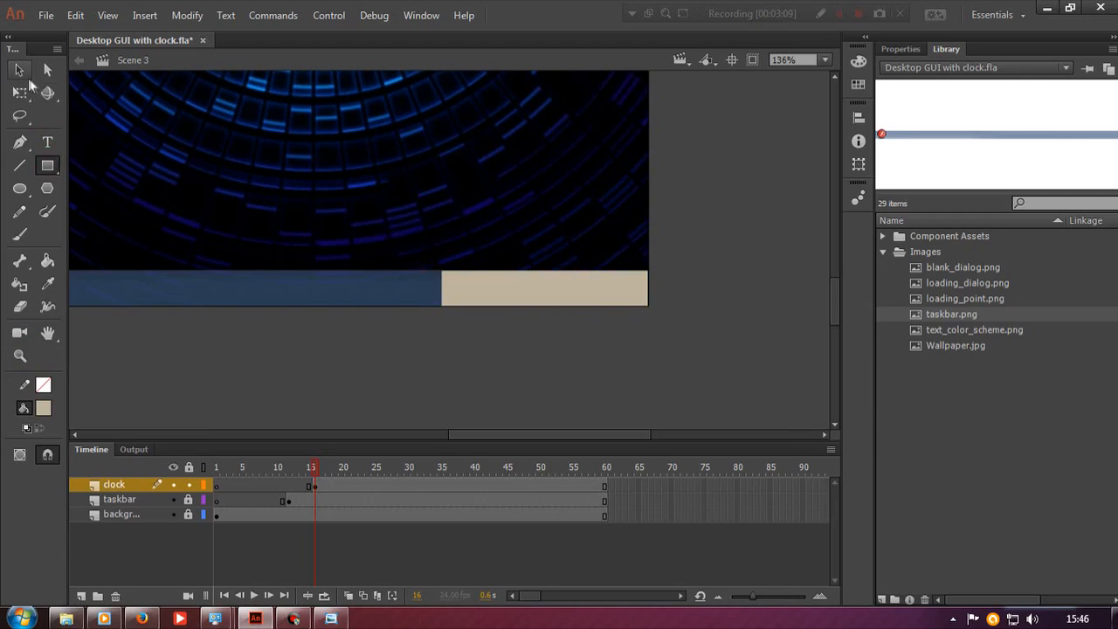
# Try setting the beige rectangle's fill to none, and undo the change to the rectangle.
pyautogui.click(23, 75)
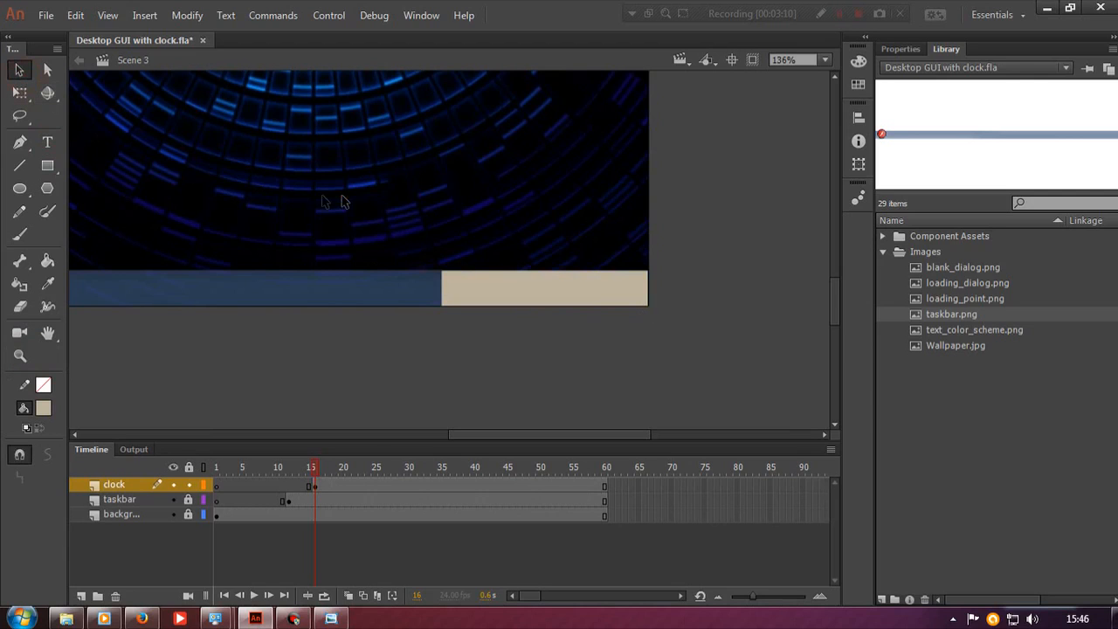
pyautogui.click(557, 291)
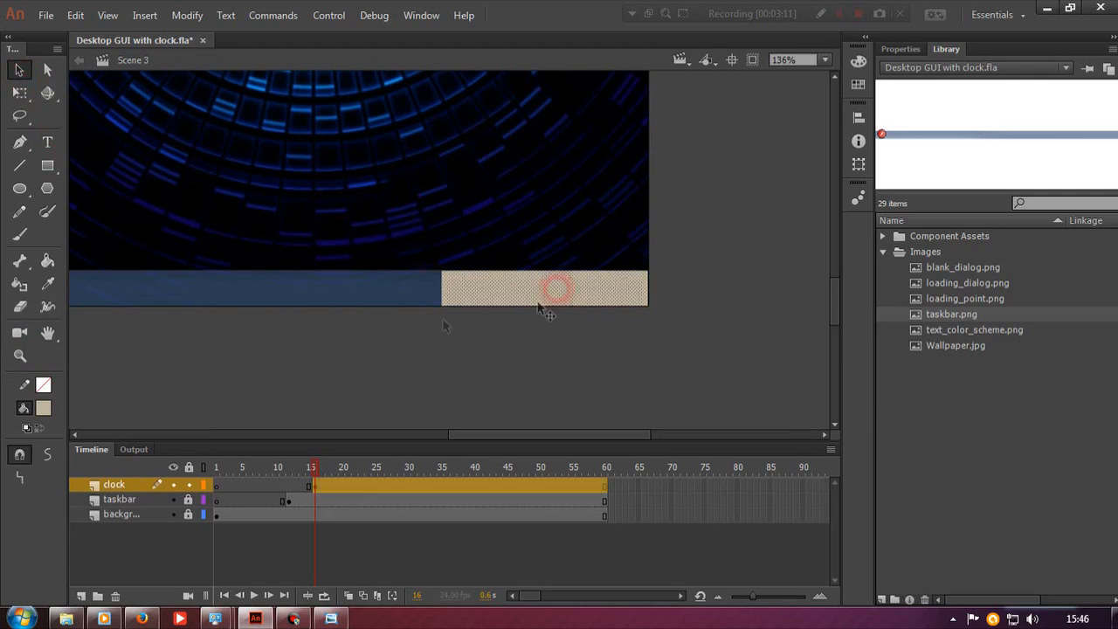
pyautogui.click(43, 408)
pyautogui.click(305, 213)
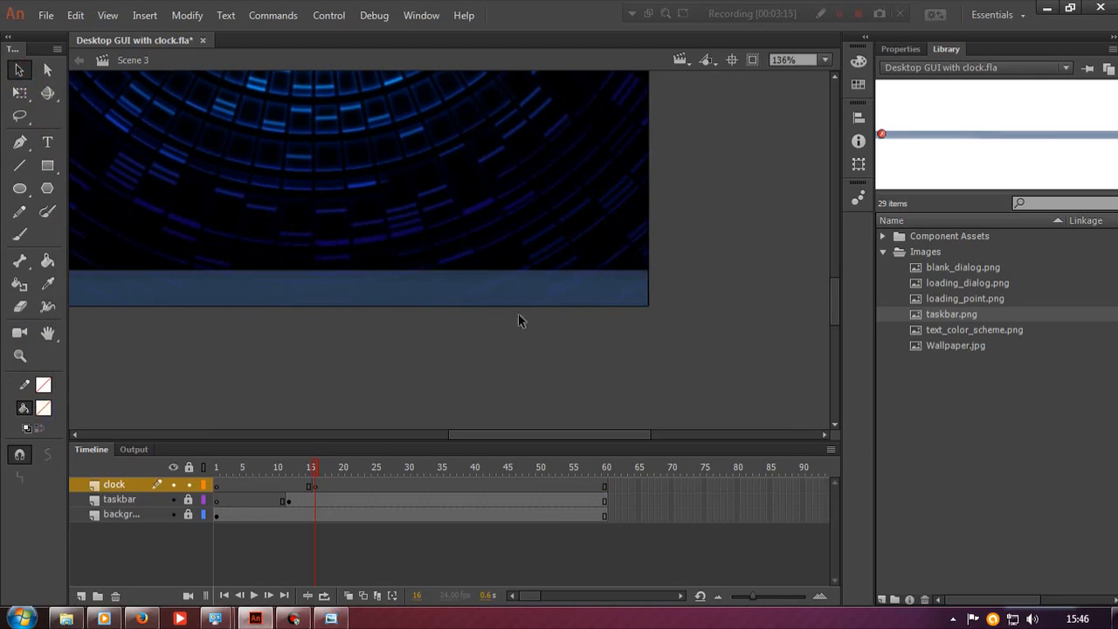
pyautogui.click(542, 280)
pyautogui.hotkey('ctrl', 'z')
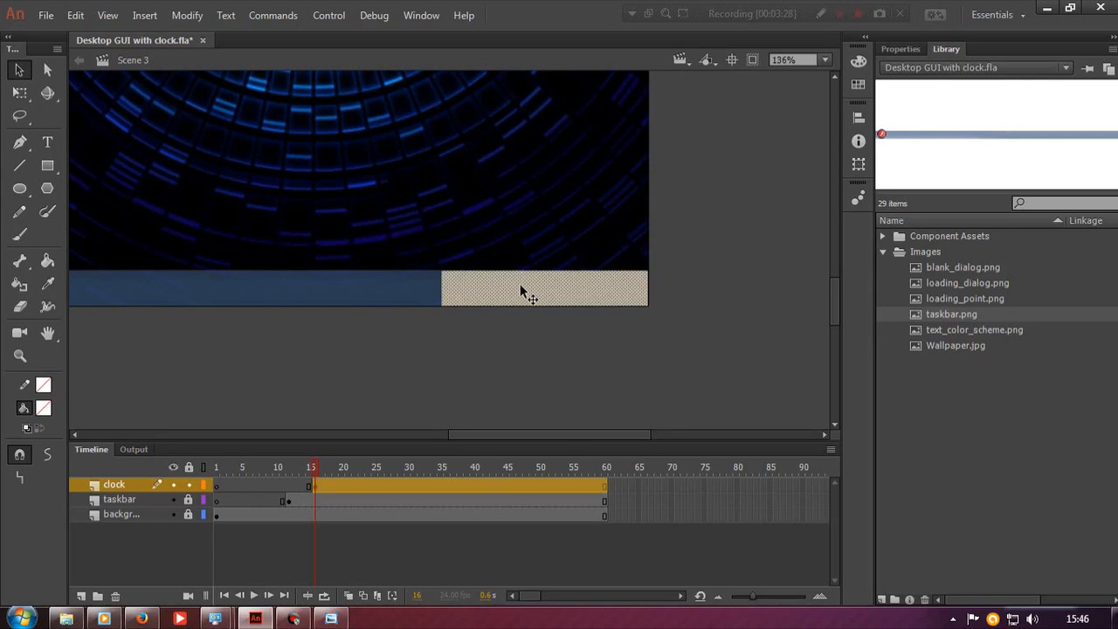
# Convert the beige rectangle to a Movie Clip symbol named clock.
pyautogui.rightClick(521, 293)
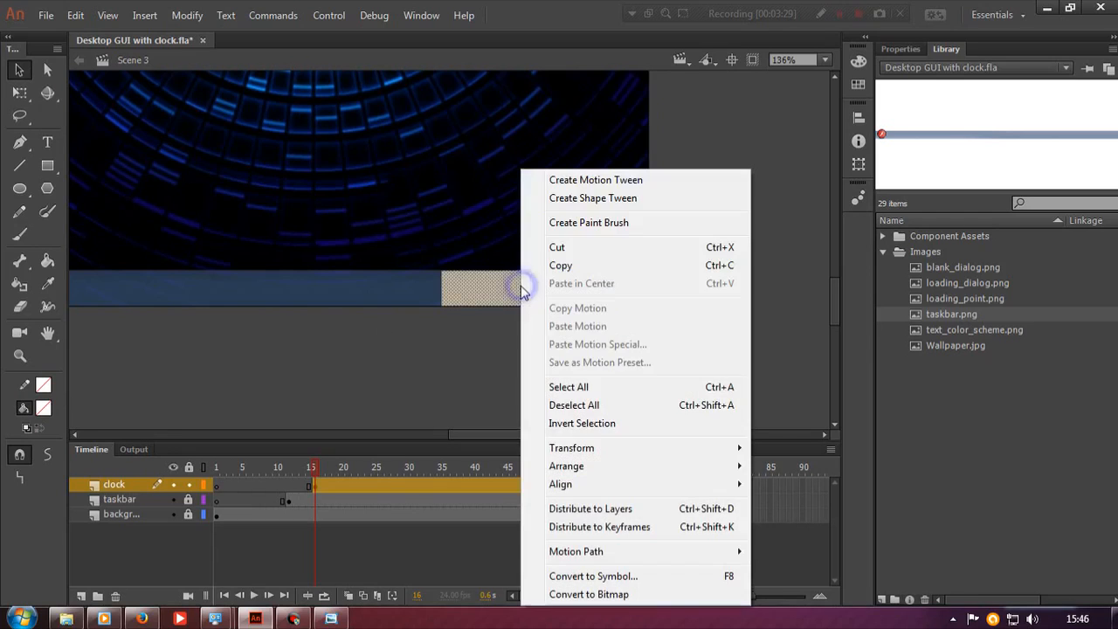
pyautogui.click(686, 575)
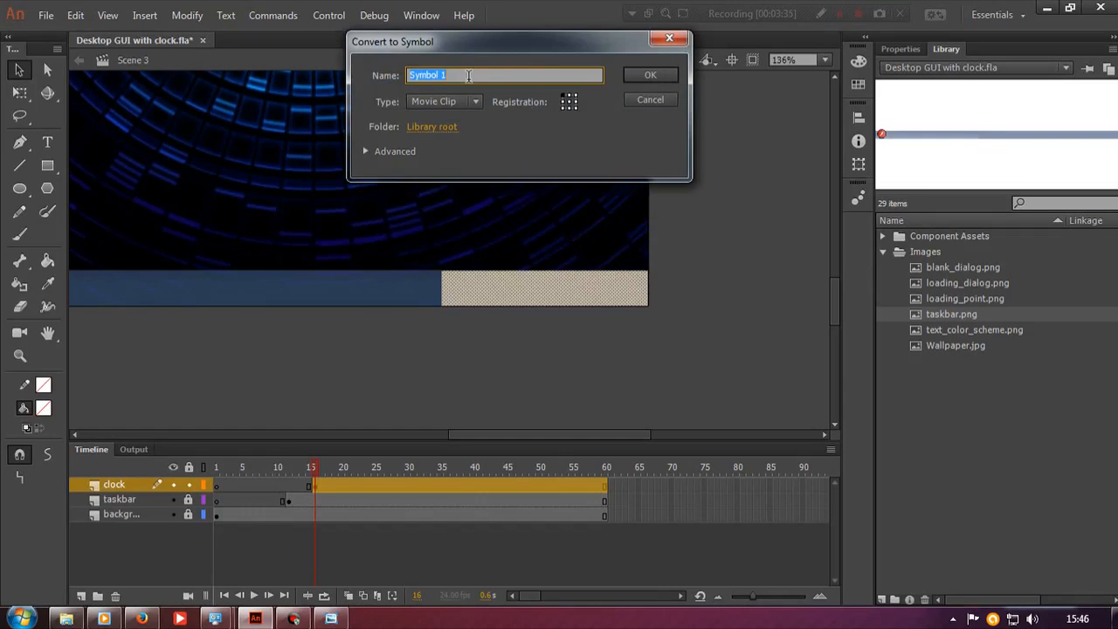
pyautogui.write('clock')
pyautogui.click(666, 76)
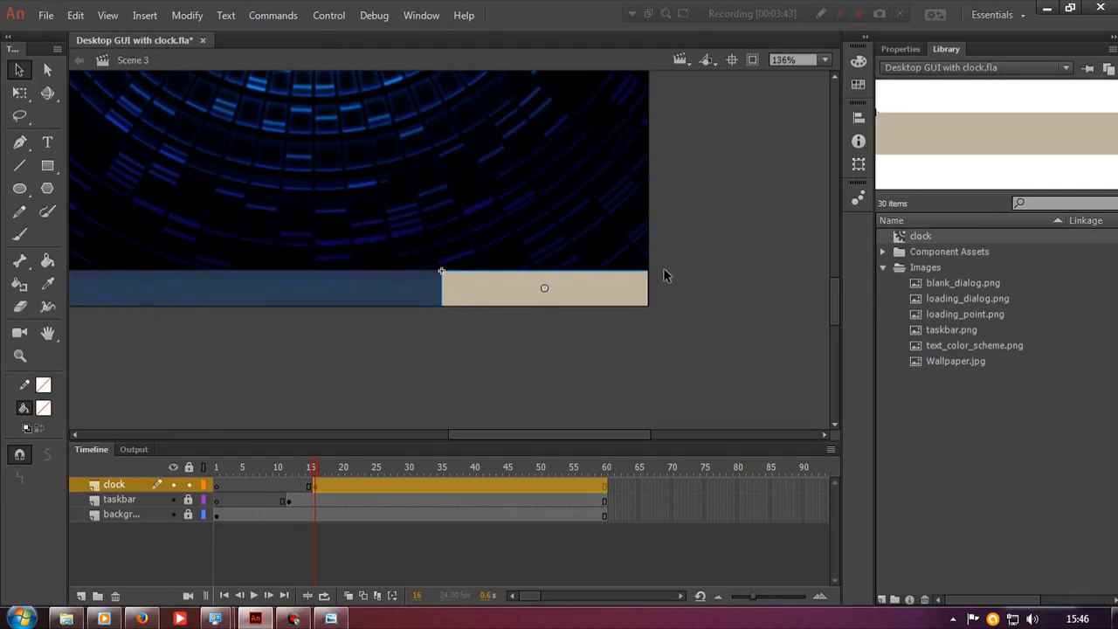
# Open the clock movie clip for editing in place and add a new layer above its rectangle.
pyautogui.doubleClick(581, 281)
pyautogui.moveTo(833, 289); pyautogui.dragTo(862, 295)
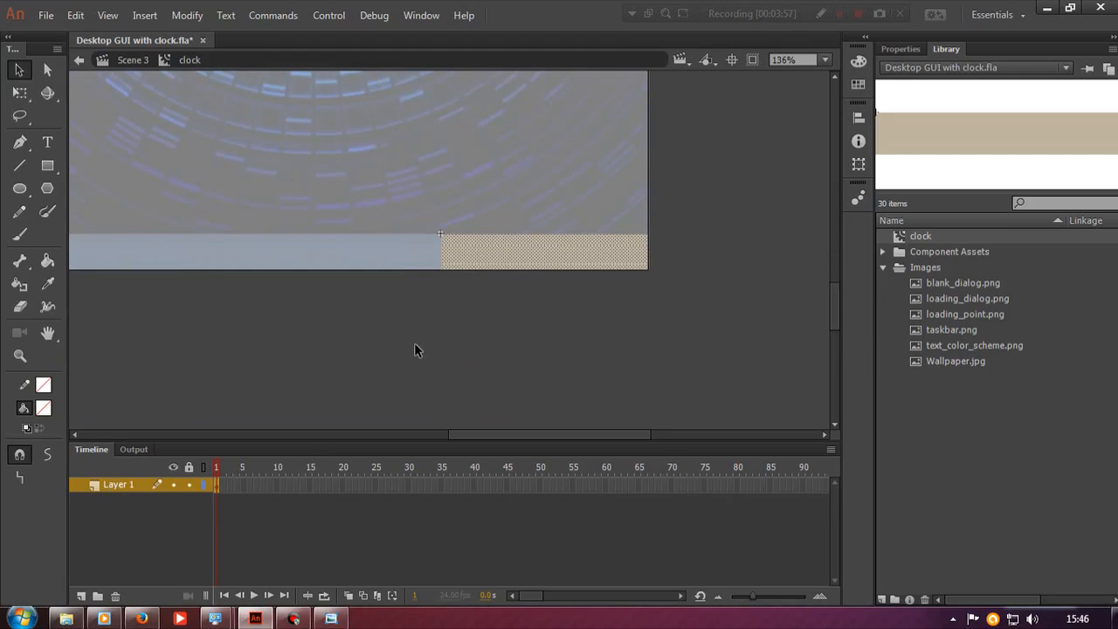
pyautogui.click(81, 596)
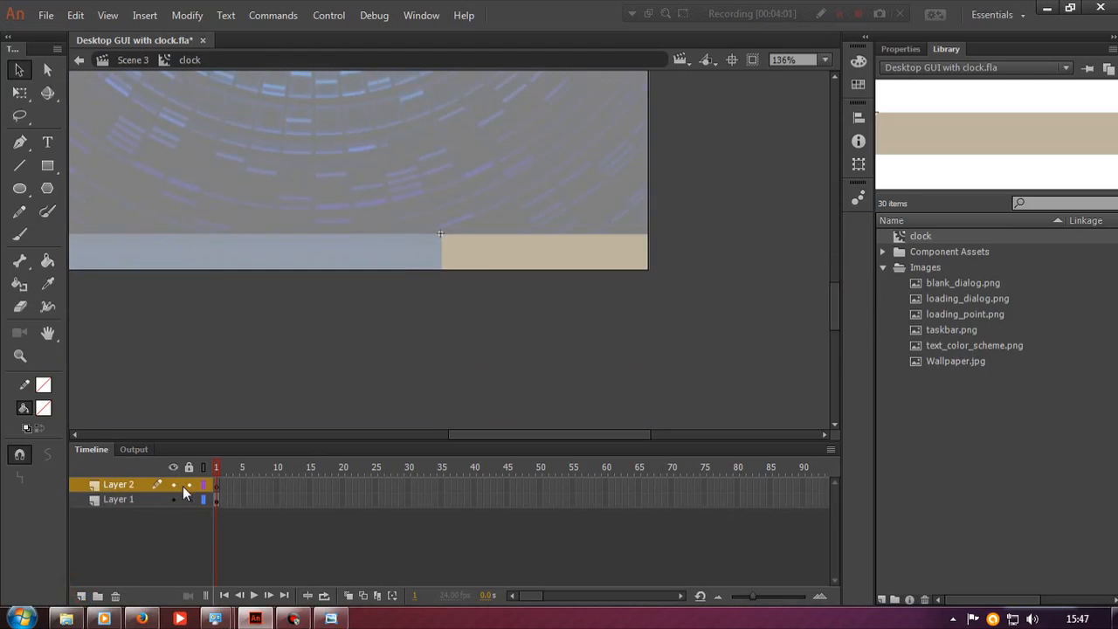
# Add a third layer to the clock movie clip and rename Layer 2 as text_fields.
pyautogui.click(81, 596)
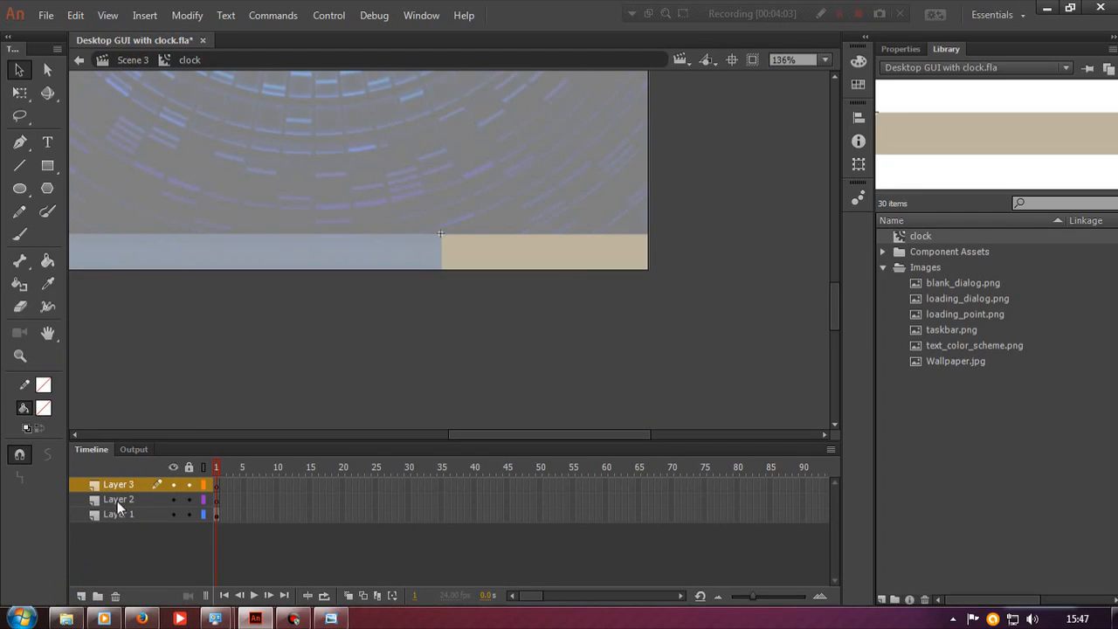
pyautogui.doubleClick(118, 499)
pyautogui.write('te')
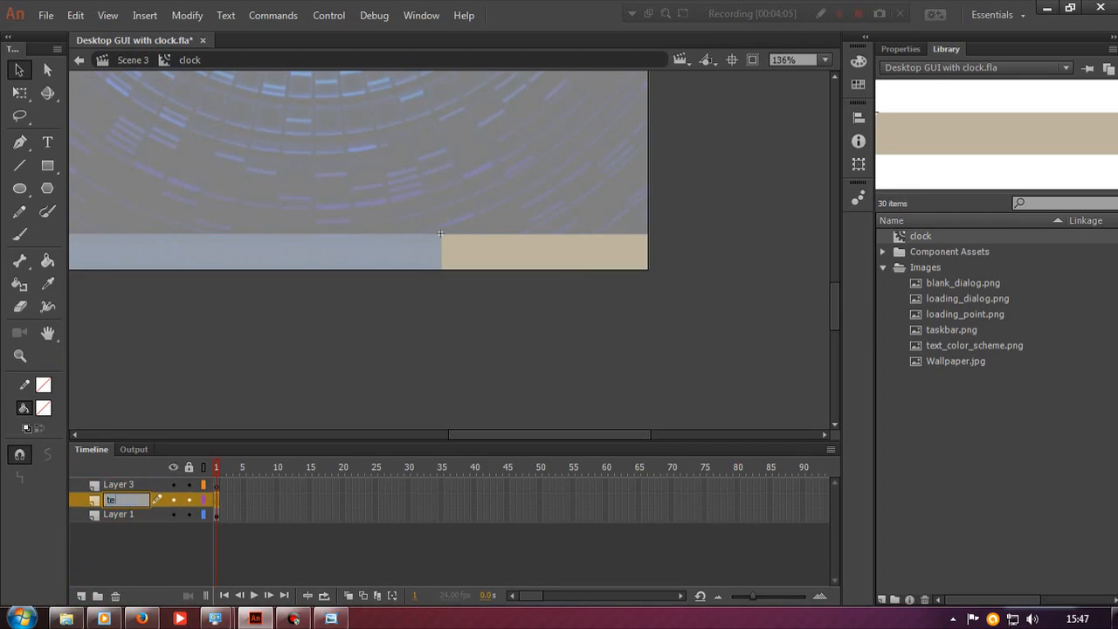
pyautogui.write('xt_fields')
pyautogui.press('Return')
# Rename the uppermost layer as actionscript and delete Layer 1 with its beige rectangle.
pyautogui.doubleClick(118, 485)
pyautogui.write('ac')
pyautogui.write('tionscript')
pyautogui.press('Return')
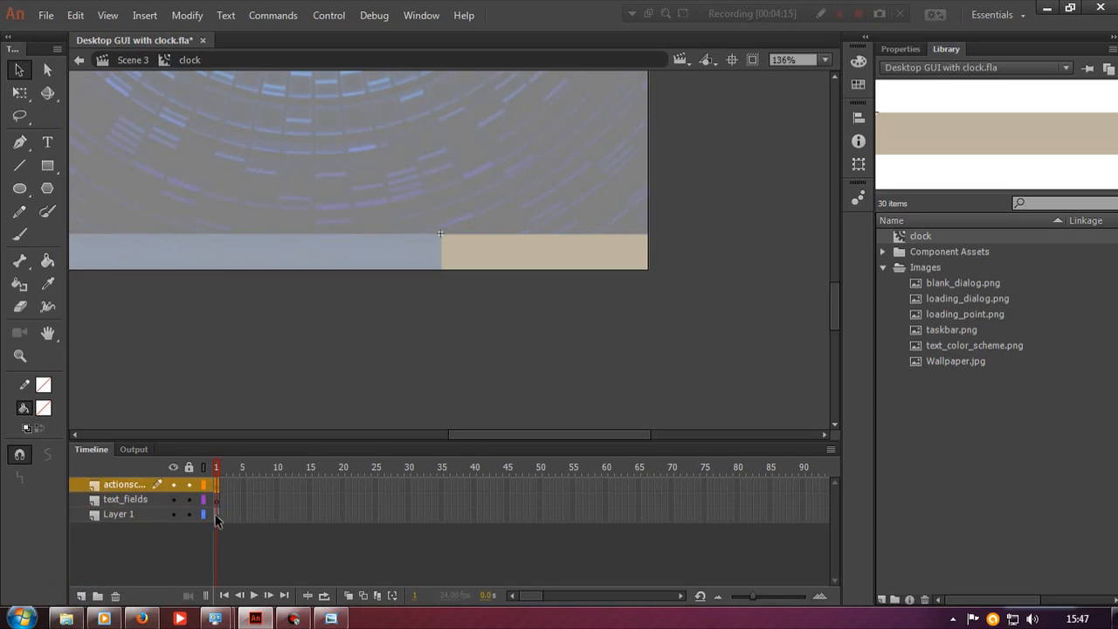
pyautogui.click(132, 517)
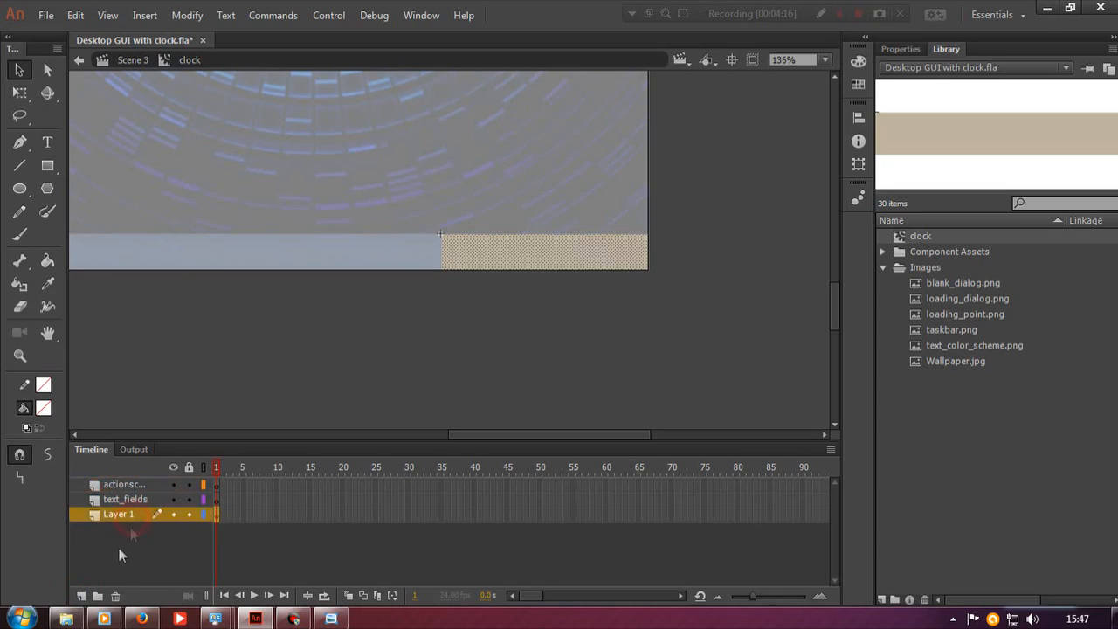
pyautogui.click(115, 595)
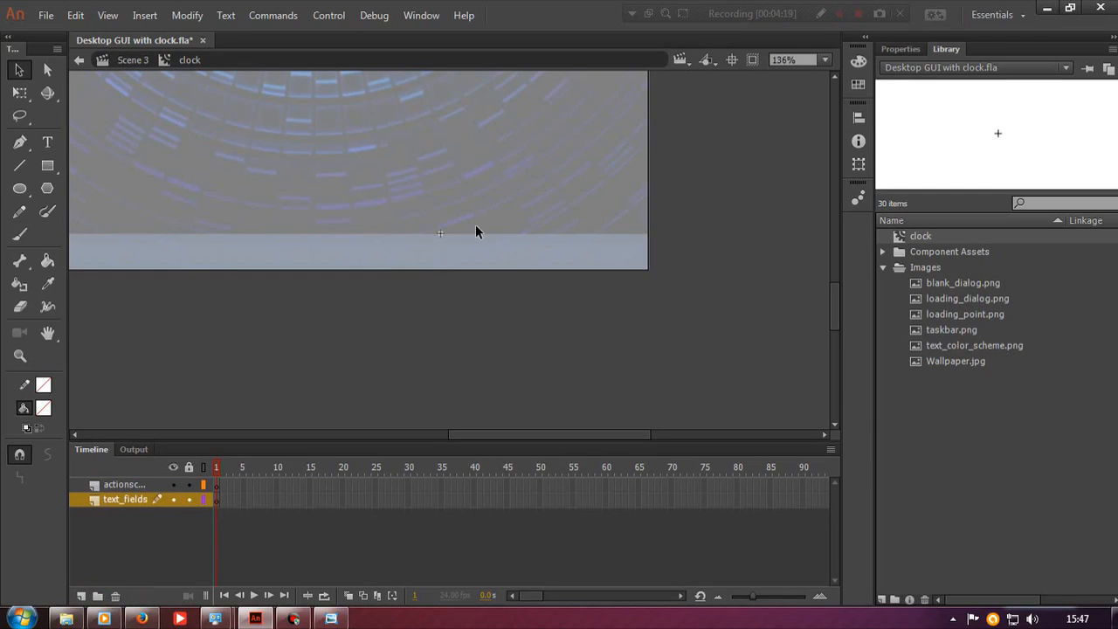
# Create three separate text fields reading 00 above the taskbar on frame 1 of the text_fields layer.
pyautogui.click(47, 143)
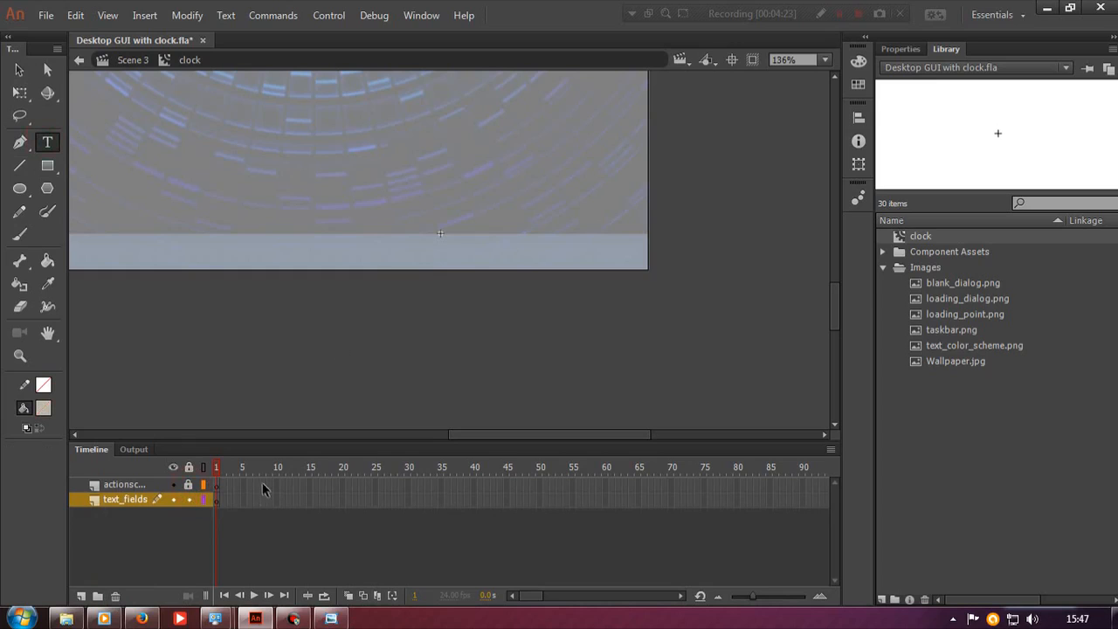
pyautogui.click(217, 500)
pyautogui.moveTo(429, 154); pyautogui.dragTo(492, 206)
pyautogui.press('Escape')
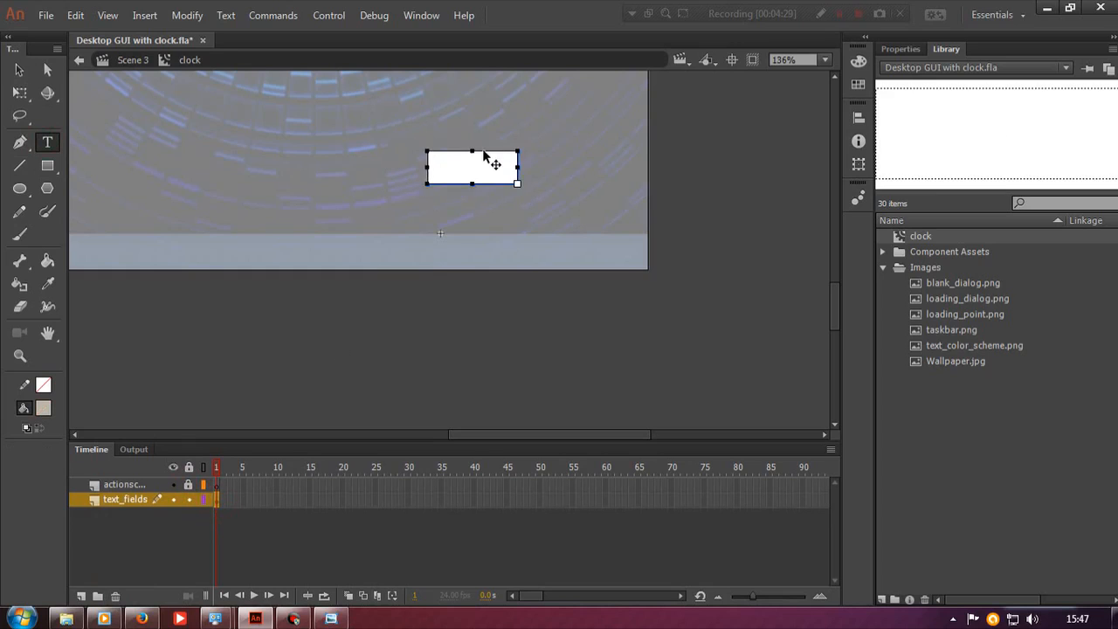
pyautogui.write('00')
pyautogui.click(489, 226)
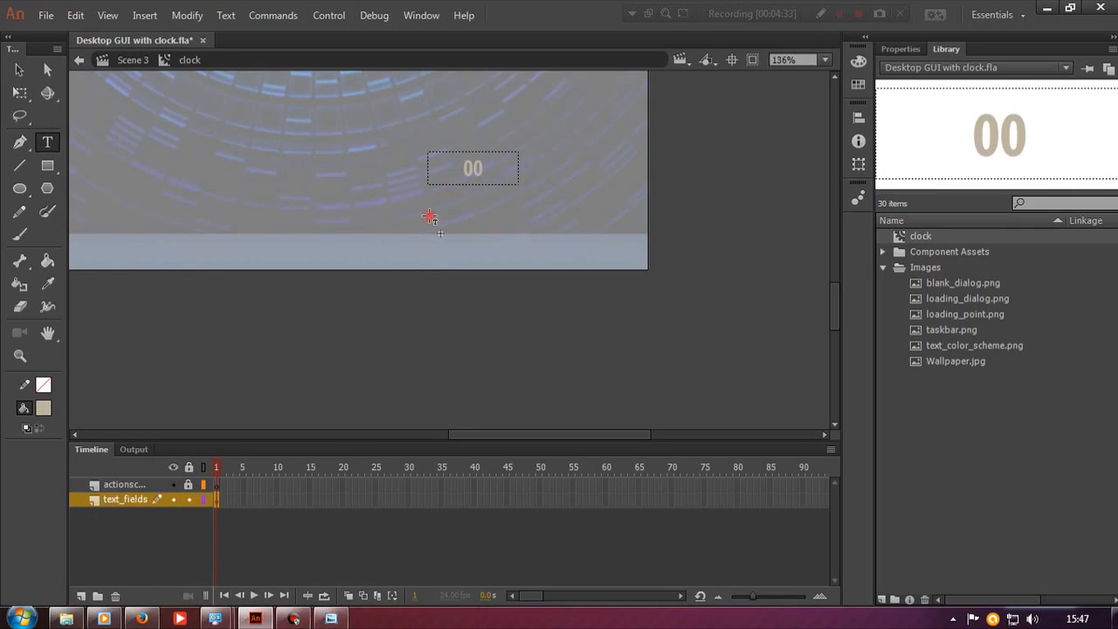
pyautogui.moveTo(430, 194); pyautogui.dragTo(548, 249)
pyautogui.write('00')
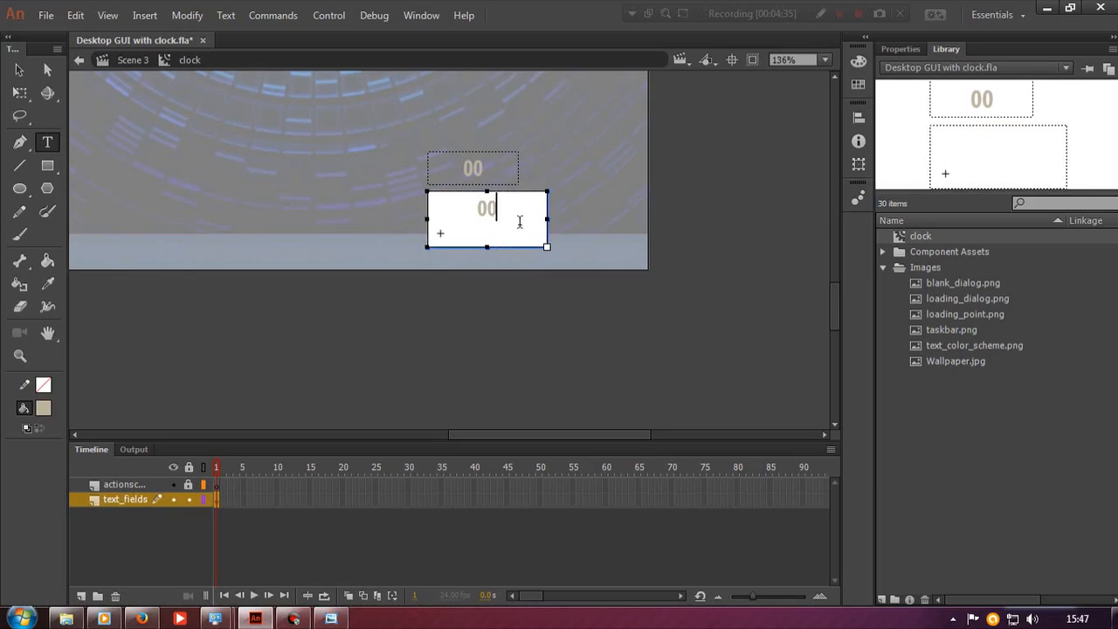
pyautogui.click(308, 195)
pyautogui.moveTo(292, 133); pyautogui.dragTo(406, 196)
pyautogui.write('00')
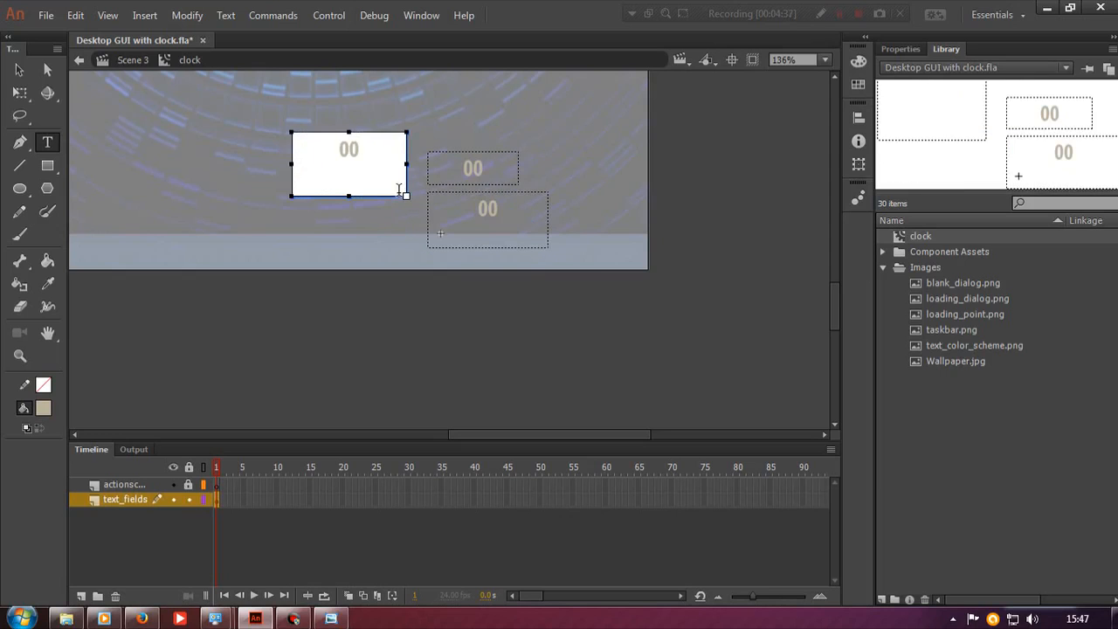
# Add a text field reading AM and two colon text fields, one wide and one narrow, around the 00 fields.
pyautogui.click(461, 113)
pyautogui.moveTo(459, 86); pyautogui.dragTo(559, 123)
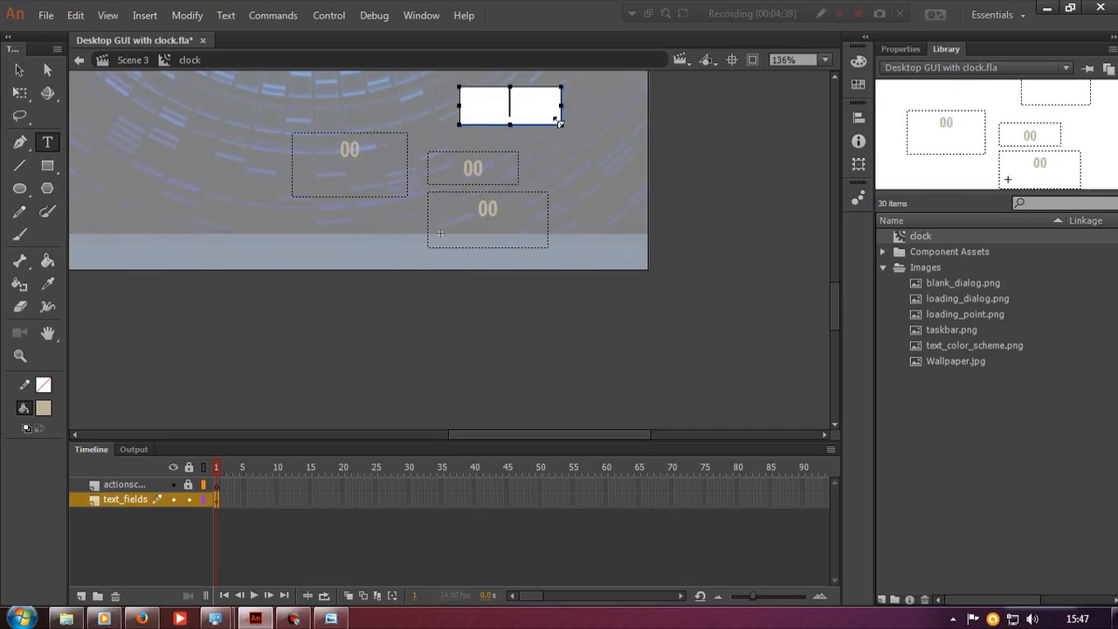
pyautogui.write('AM')
pyautogui.moveTo(306, 197); pyautogui.dragTo(390, 247)
pyautogui.write(':')
pyautogui.moveTo(254, 182); pyautogui.dragTo(265, 231)
pyautogui.click(20, 69)
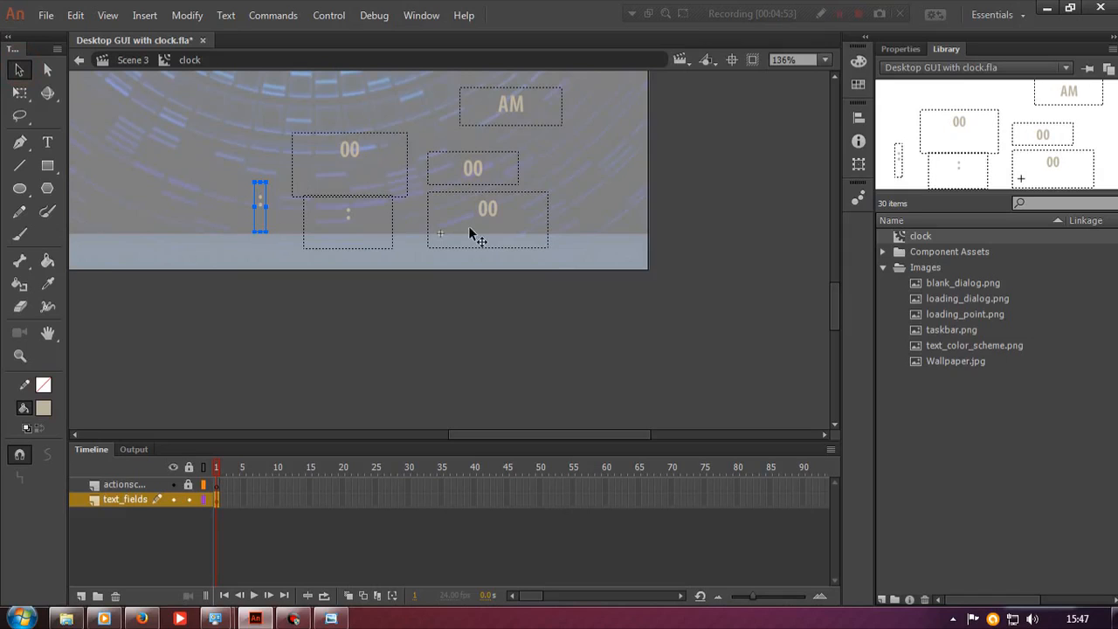
# Shrink the lowest 00 field to about 25.5 px wide and place it on the taskbar at about X 68, Y 3.5.
pyautogui.click(365, 164)
pyautogui.click(913, 49)
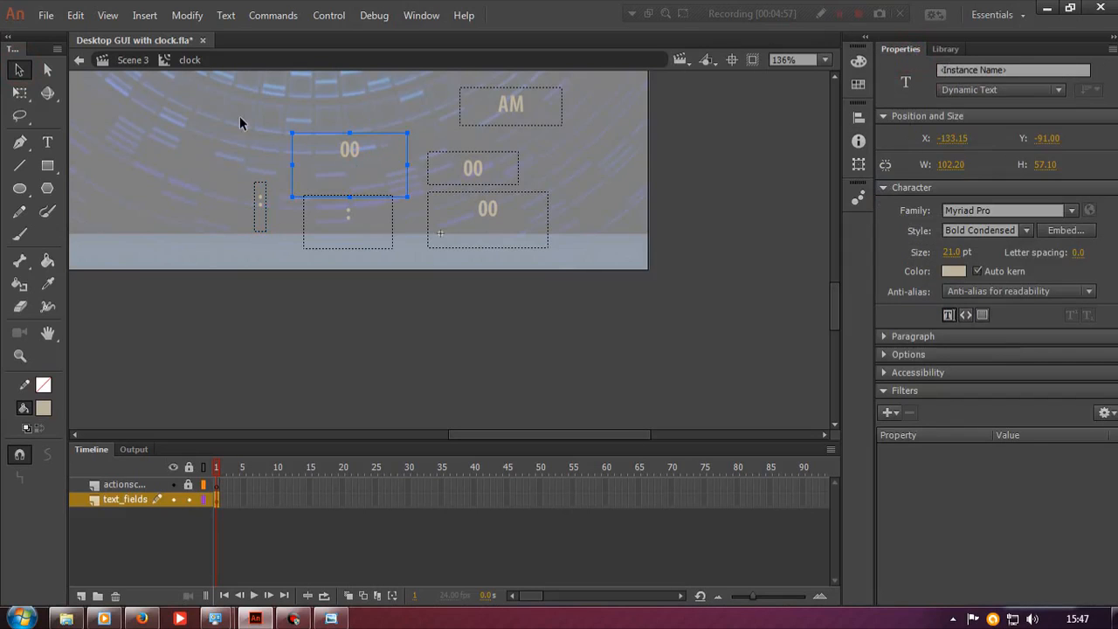
pyautogui.click(487, 230)
pyautogui.moveTo(534, 225); pyautogui.dragTo(535, 276)
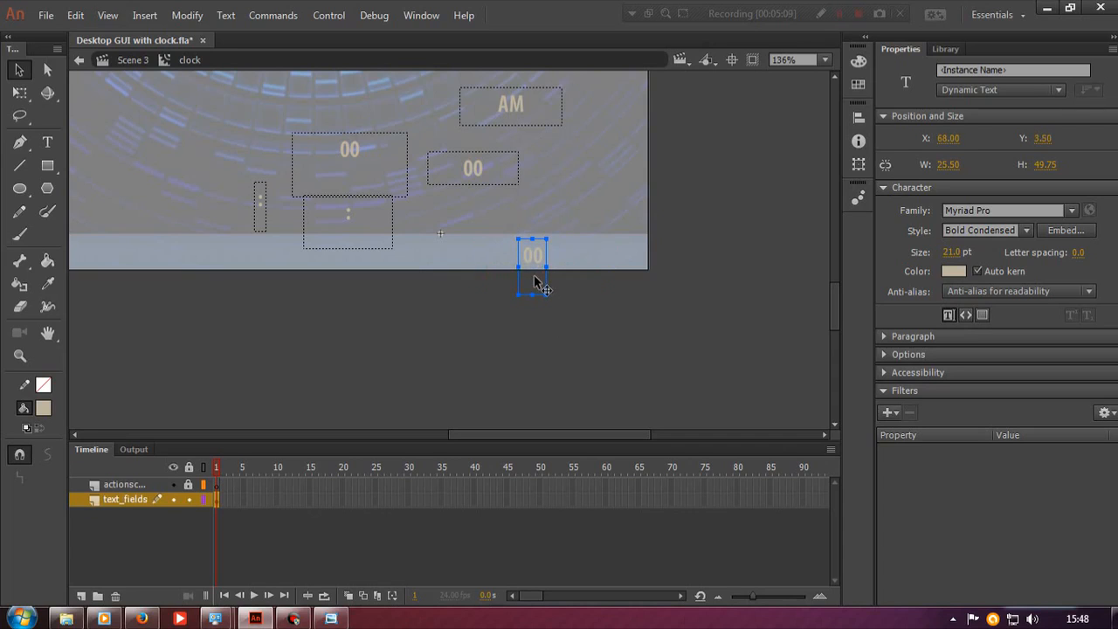
pyautogui.moveTo(533, 295); pyautogui.dragTo(538, 266)
# Shrink the other two 00 fields to about 25 by 29.5 px and line them up beside the first on the taskbar.
pyautogui.moveTo(327, 148); pyautogui.dragTo(548, 254)
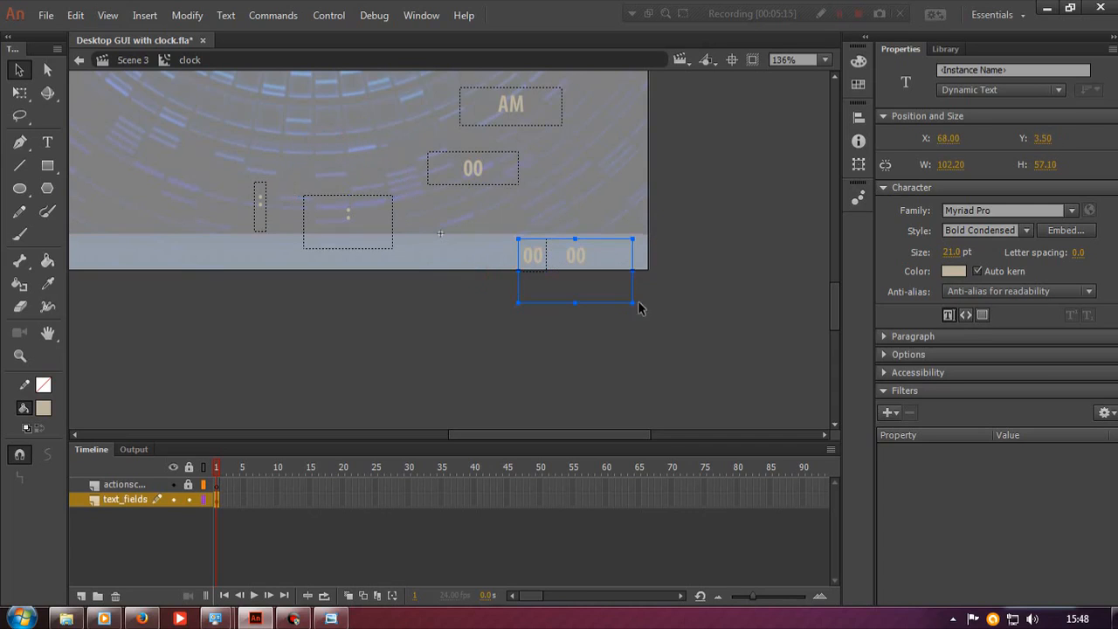
pyautogui.moveTo(635, 304); pyautogui.dragTo(563, 254)
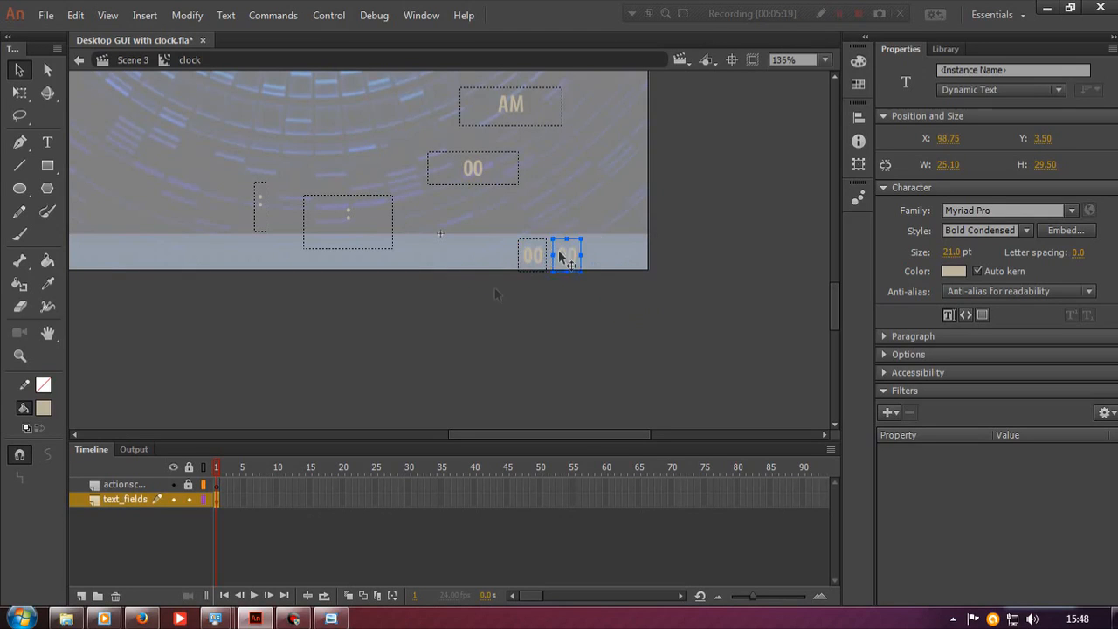
pyautogui.moveTo(473, 167); pyautogui.dragTo(576, 272)
pyautogui.click(572, 255)
pyautogui.moveTo(572, 255); pyautogui.dragTo(600, 256)
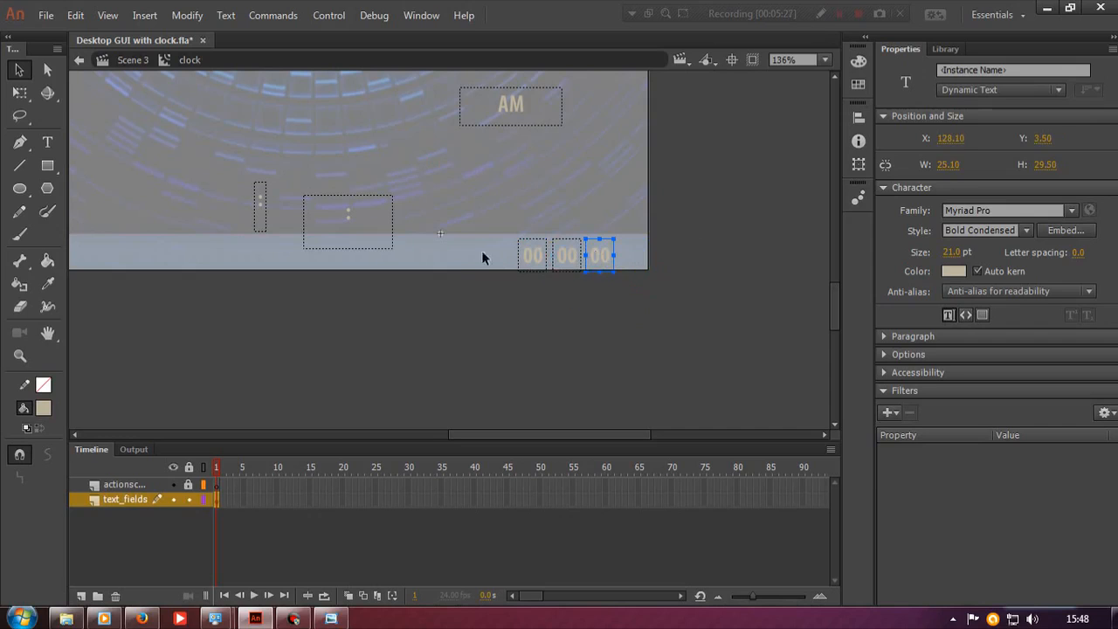
# Position the narrow colon field between the first and second 00 fields, and move the wide colon field onto the clock row.
pyautogui.click(357, 210)
pyautogui.click(259, 206)
pyautogui.moveTo(262, 219); pyautogui.dragTo(548, 281)
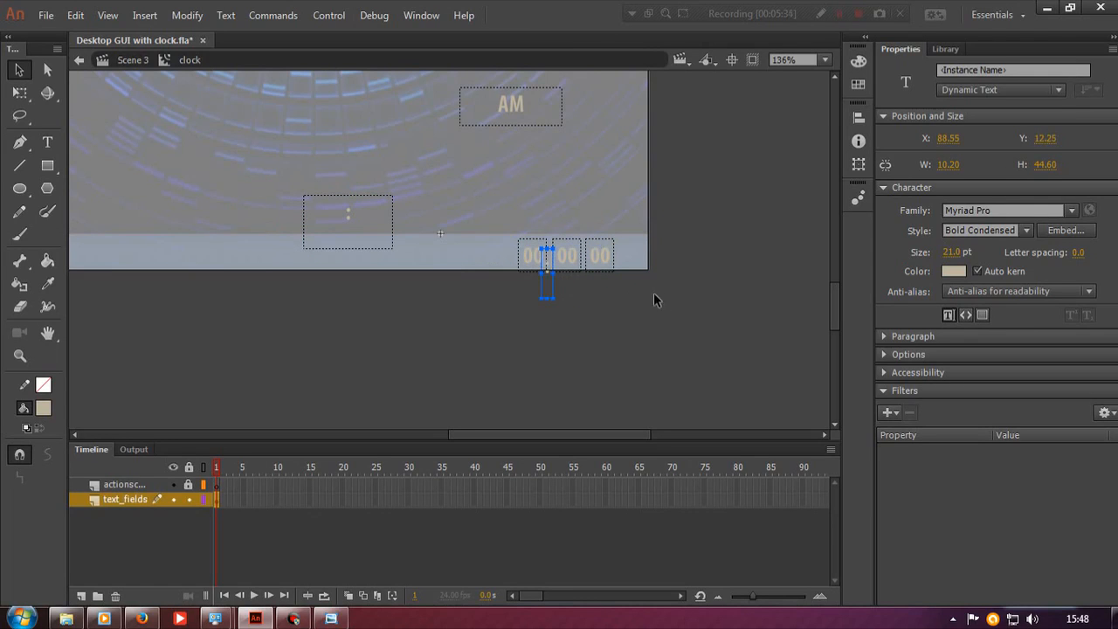
pyautogui.press('Up')
pyautogui.press('Up')
pyautogui.press('Up')
pyautogui.press('Up')
pyautogui.press('Up')
pyautogui.press('Right')
pyautogui.press('Right')
pyautogui.click(566, 298)
pyautogui.moveTo(366, 230); pyautogui.dragTo(581, 282)
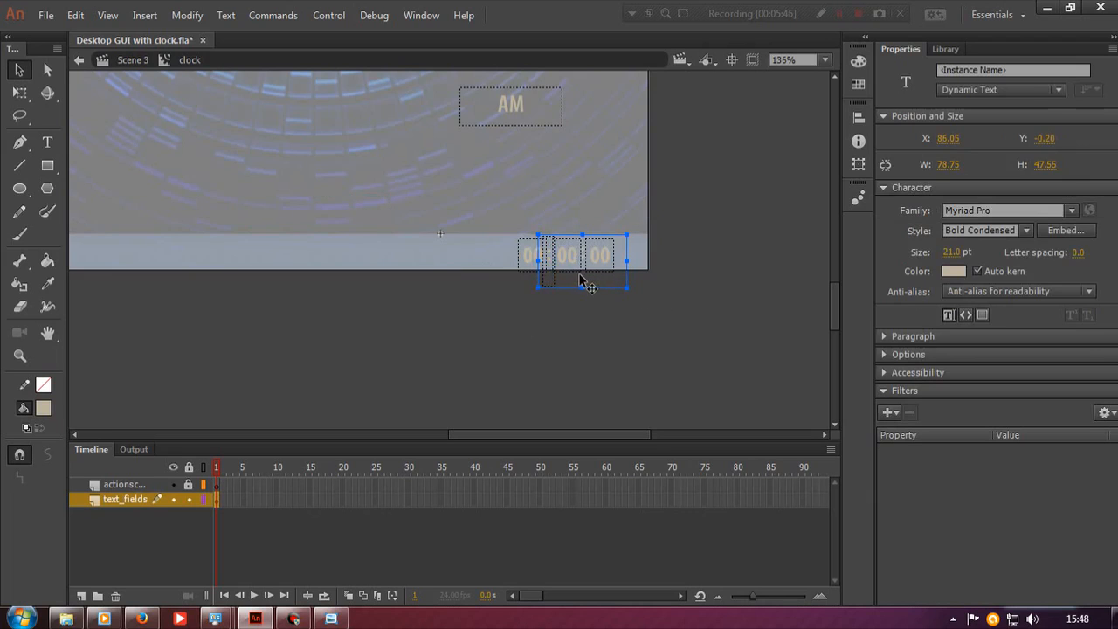
pyautogui.click(668, 279)
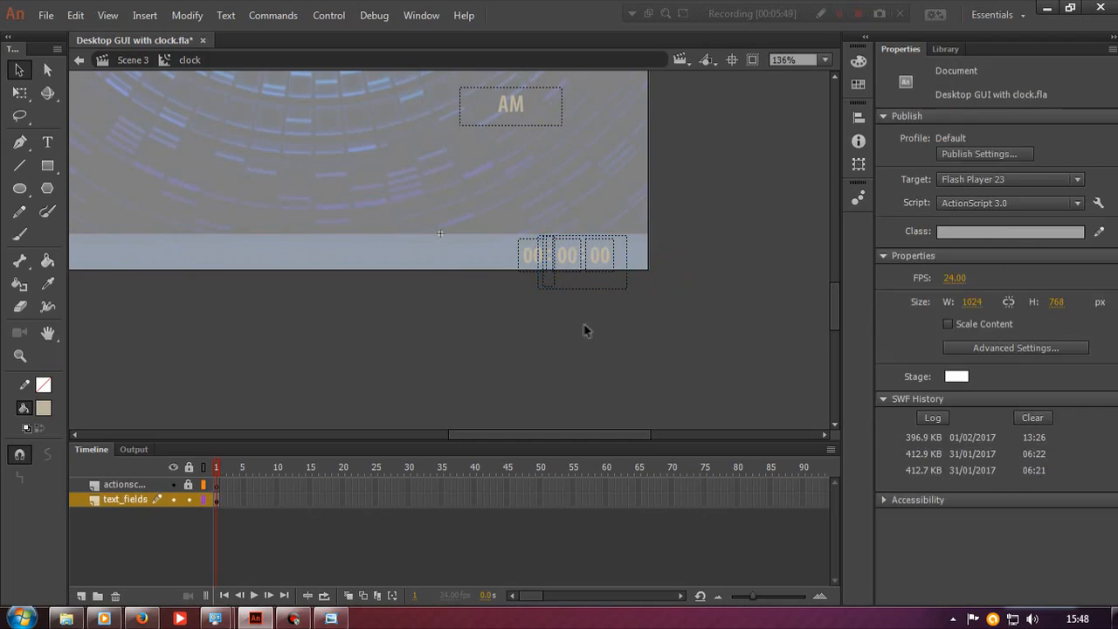
# Shrink the AM field to about 36 px wide, set its text size to 9 pt, and place it after the last 00.
pyautogui.click(534, 113)
pyautogui.moveTo(460, 88); pyautogui.dragTo(520, 105)
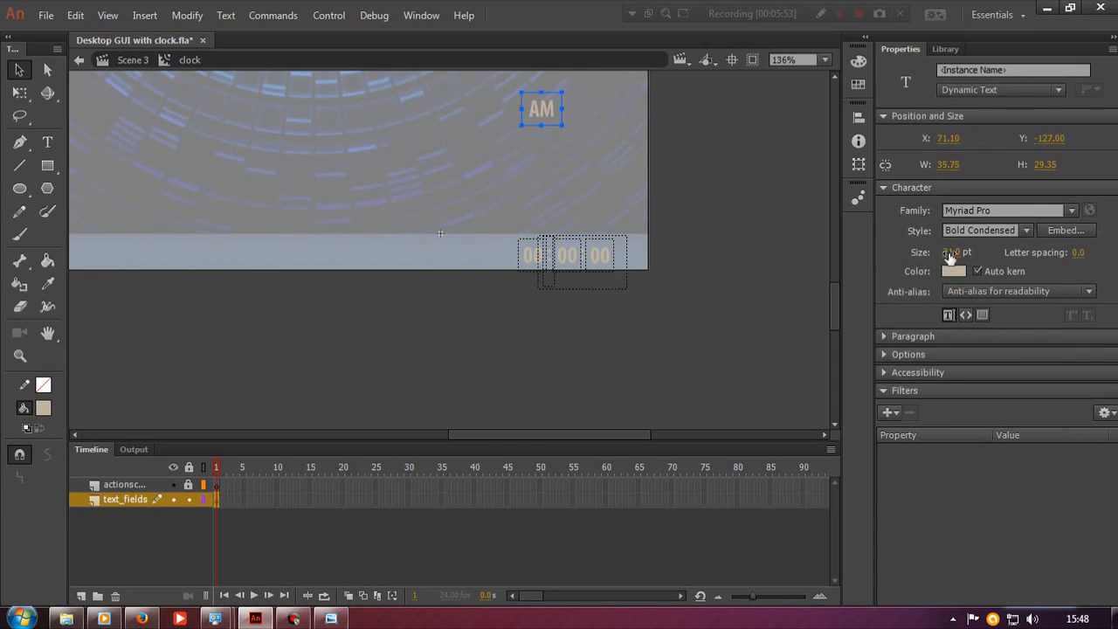
pyautogui.moveTo(950, 252); pyautogui.dragTo(946, 253)
pyautogui.moveTo(540, 108); pyautogui.dragTo(624, 275)
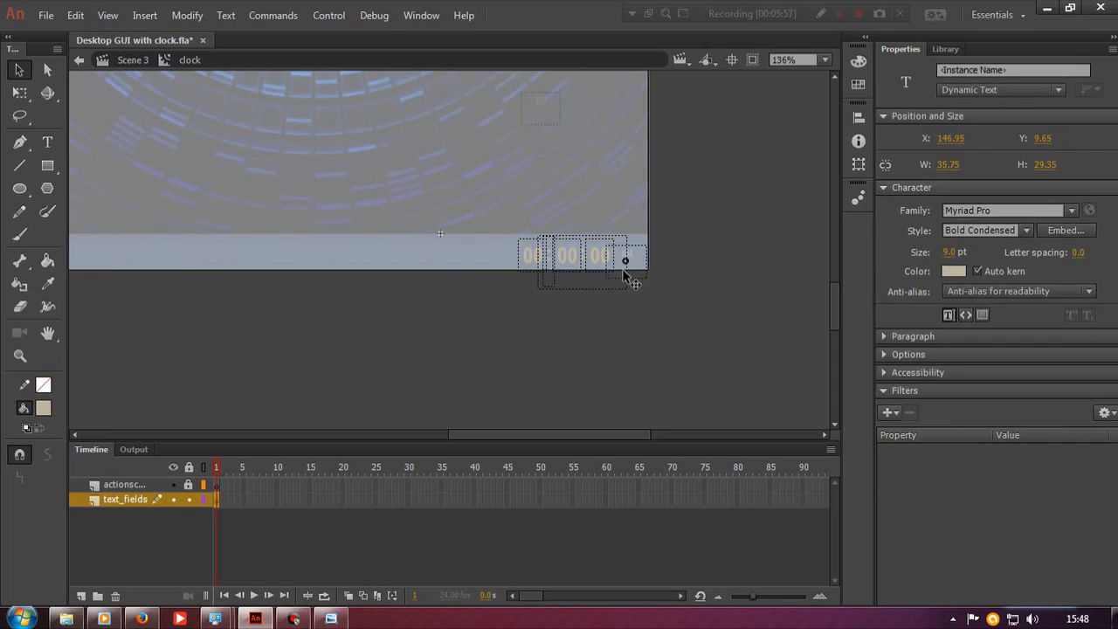
# Narrow the wide colon field to about 10.6 px and fit it between the second and third 00 fields.
pyautogui.click(582, 283)
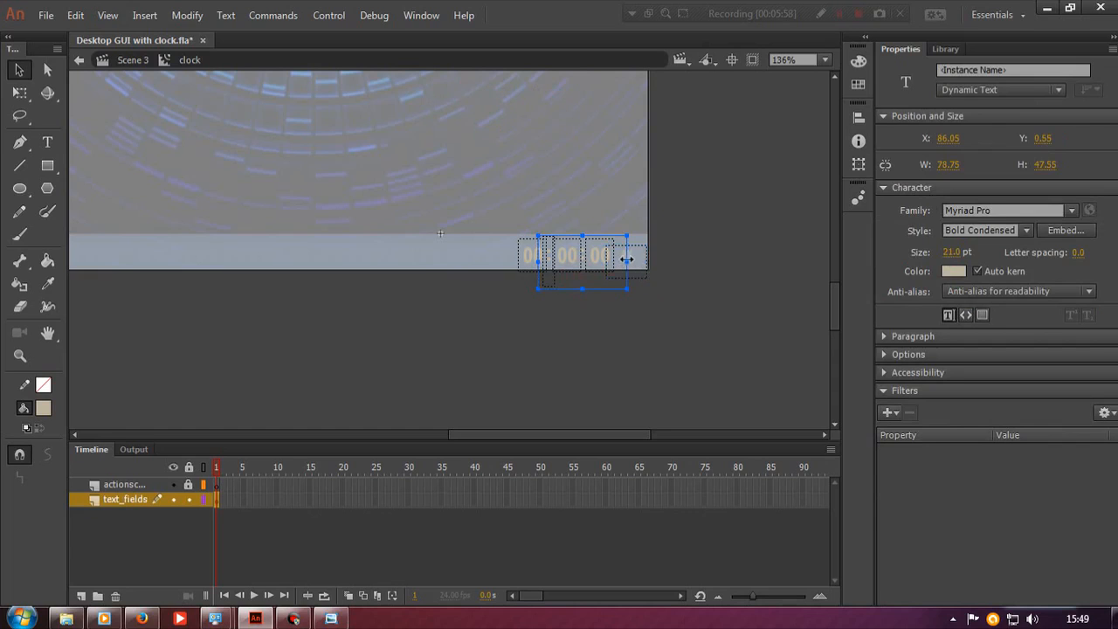
pyautogui.moveTo(607, 258); pyautogui.dragTo(535, 262)
pyautogui.click(577, 278)
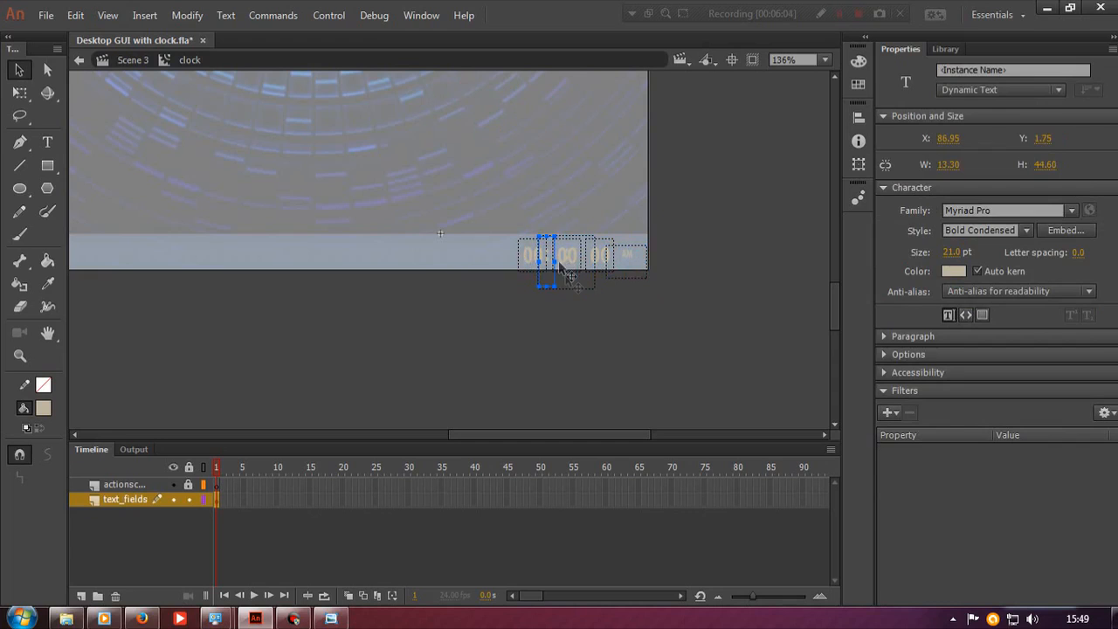
pyautogui.click(582, 287)
pyautogui.click(536, 257)
pyautogui.moveTo(572, 281); pyautogui.dragTo(585, 258)
pyautogui.press('Down')
pyautogui.press('Down')
pyautogui.press('Down')
pyautogui.press('Down')
pyautogui.press('Down')
pyautogui.press('Left')
pyautogui.press('Left')
pyautogui.press('Left')
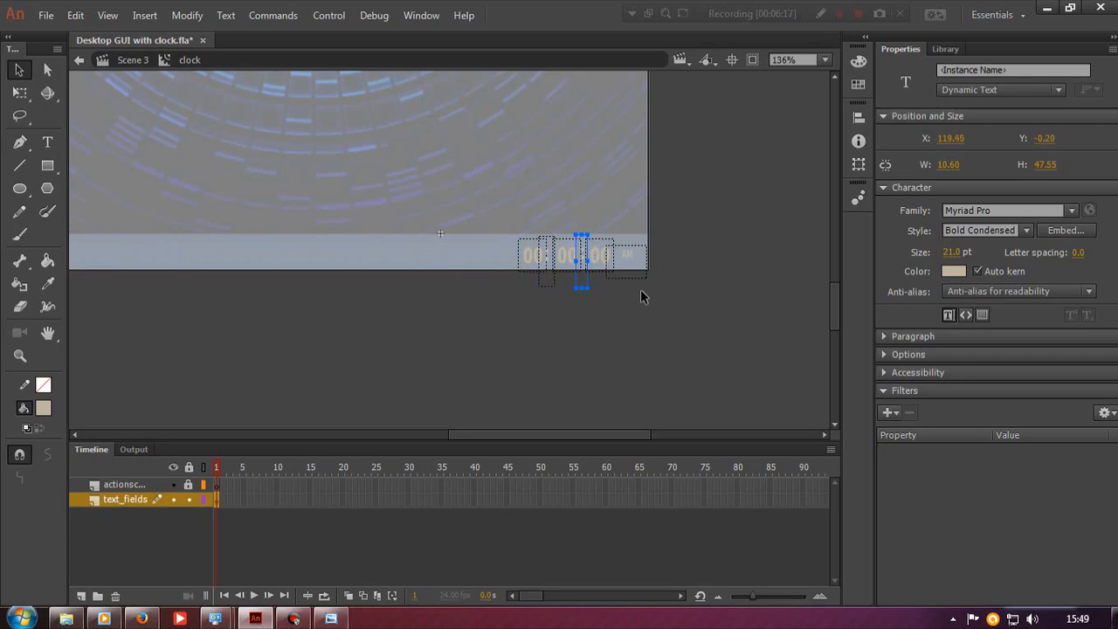
pyautogui.click(647, 292)
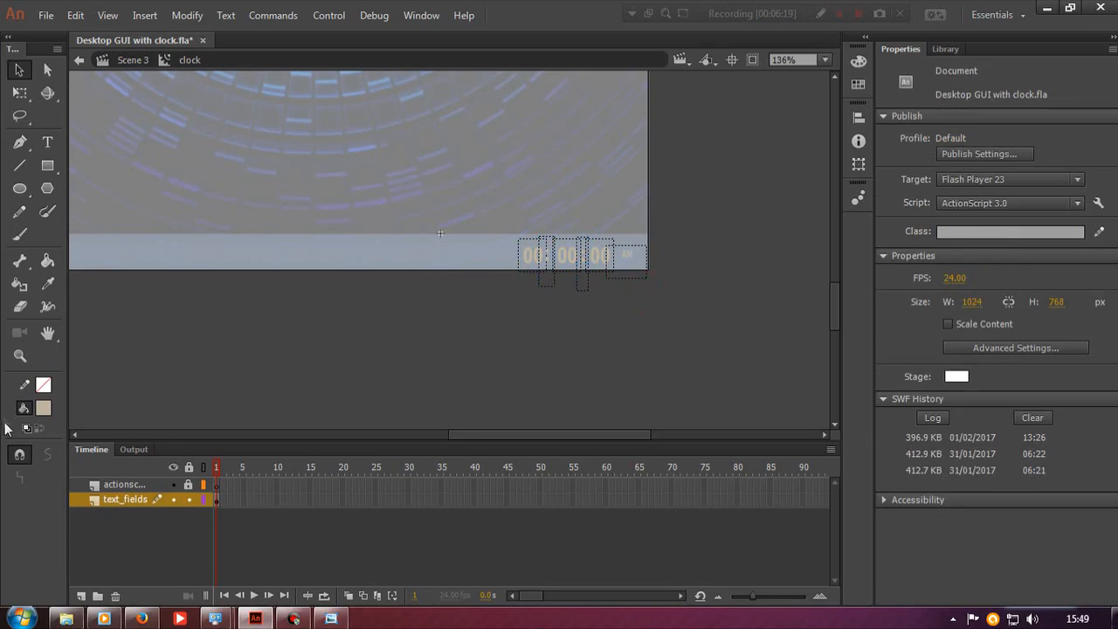
# Set the text color of all six clock fields to white and nudge them up slightly on the taskbar.
pyautogui.click(20, 354)
pyautogui.moveTo(519, 232); pyautogui.dragTo(636, 303)
pyautogui.click(20, 70)
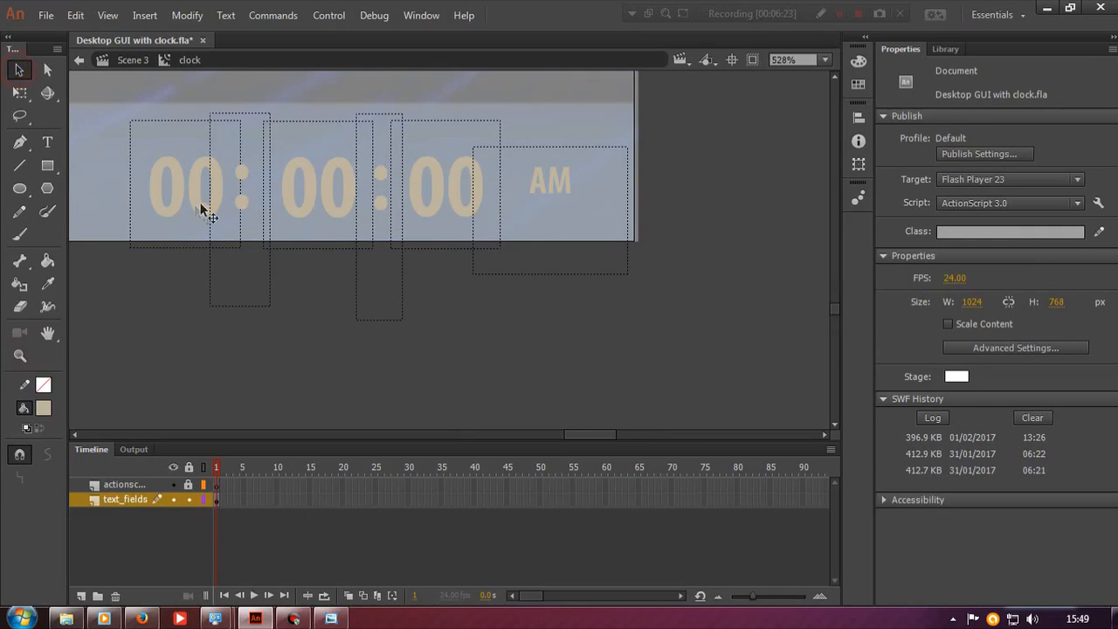
pyautogui.click(205, 207)
pyautogui.keyDown('shift'); pyautogui.click(253, 115); pyautogui.keyUp('shift')
pyautogui.keyDown('shift'); pyautogui.click(339, 153); pyautogui.keyUp('shift')
pyautogui.keyDown('shift'); pyautogui.click(387, 124); pyautogui.keyUp('shift')
pyautogui.keyDown('shift'); pyautogui.click(455, 134); pyautogui.keyUp('shift')
pyautogui.keyDown('shift'); pyautogui.click(561, 187); pyautogui.keyUp('shift')
pyautogui.click(953, 272)
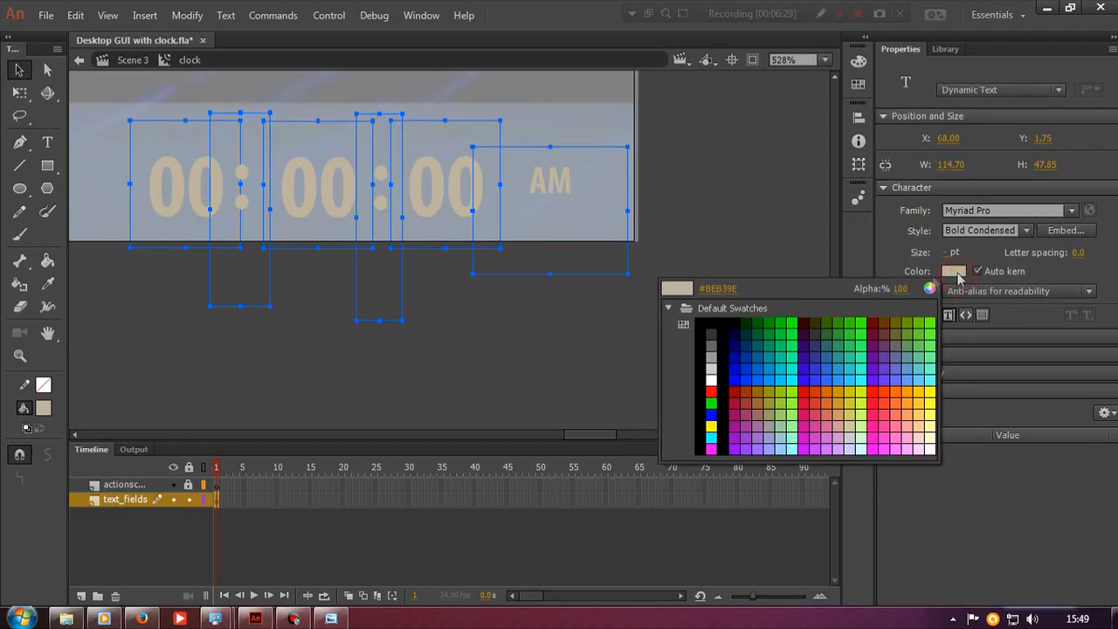
pyautogui.click(711, 380)
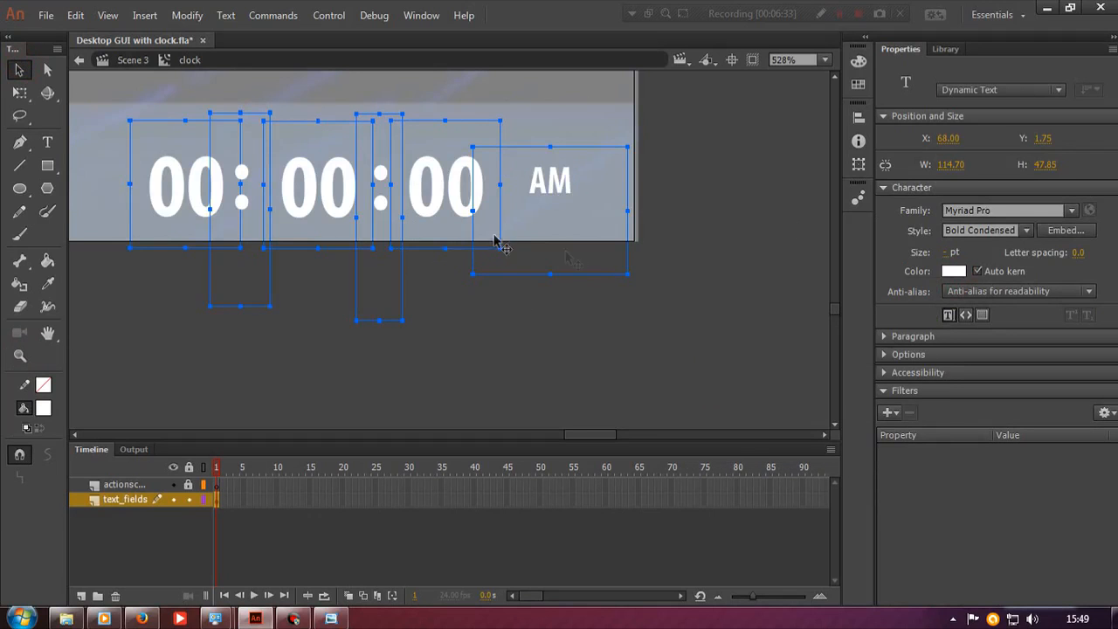
pyautogui.press('Up')
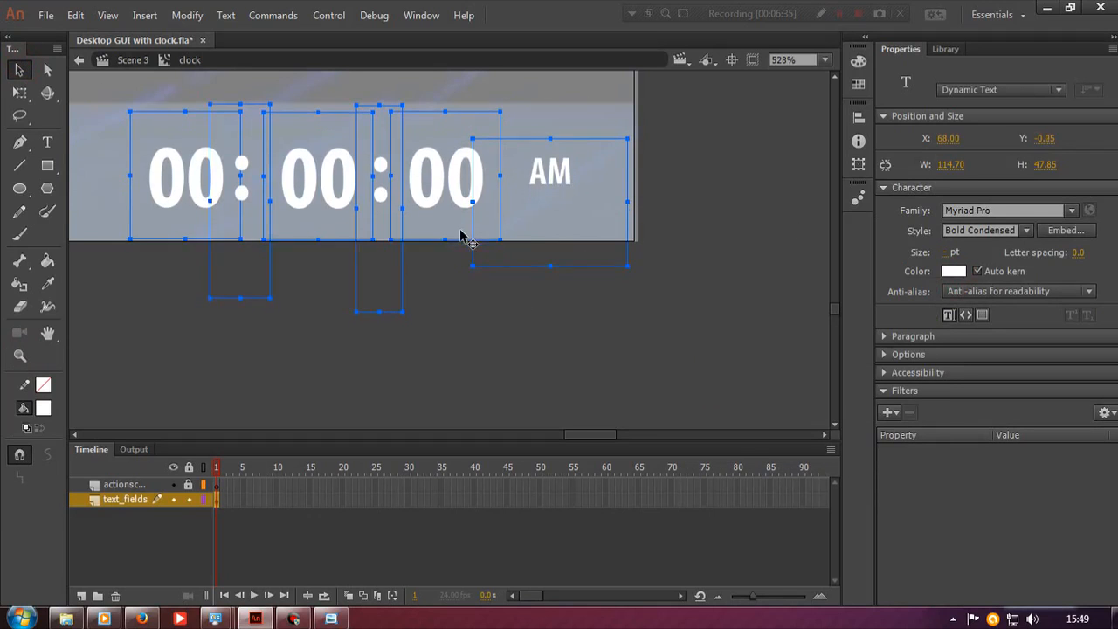
pyautogui.click(667, 267)
# Move the AM field down and closer to the last 00 so AM sits at its lower right corner.
pyautogui.click(527, 194)
pyautogui.moveTo(608, 176); pyautogui.dragTo(553, 223)
pyautogui.click(727, 227)
pyautogui.click(499, 262)
pyautogui.press('Left')
pyautogui.press('Left')
pyautogui.press('Left')
pyautogui.press('Left')
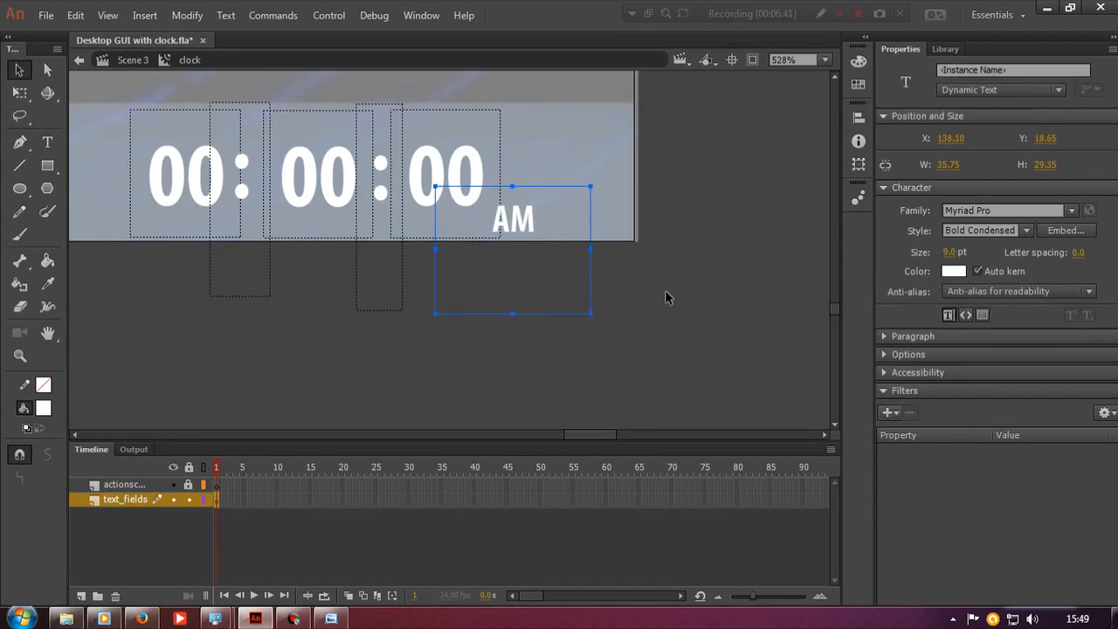
pyautogui.click(686, 293)
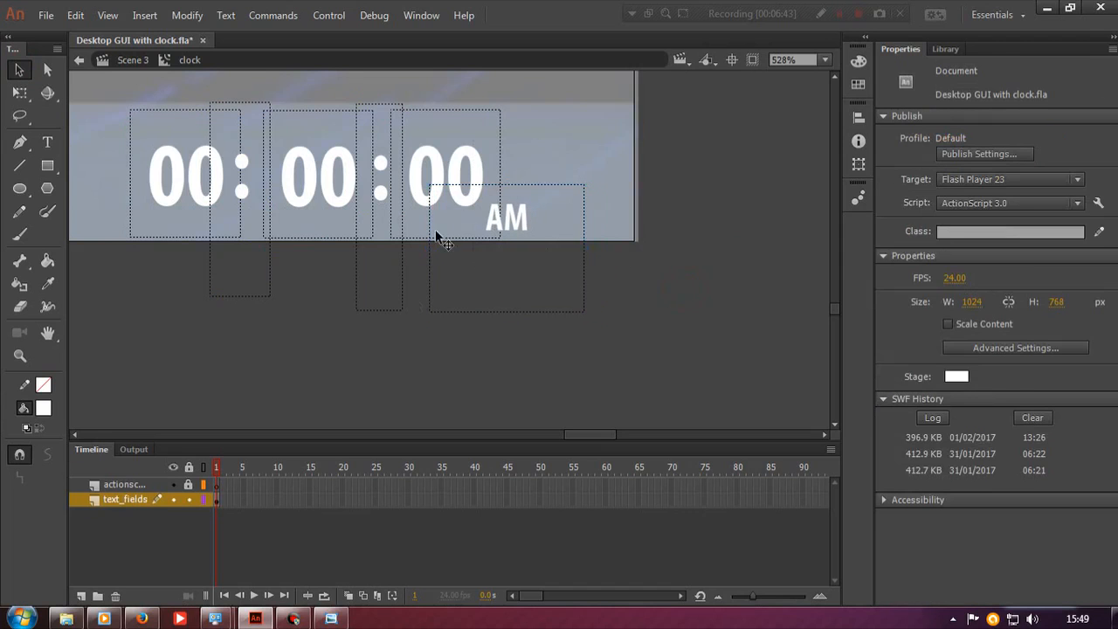
# Give the first 00 field the instance name hours_txt and select the middle 00 field.
pyautogui.click(151, 132)
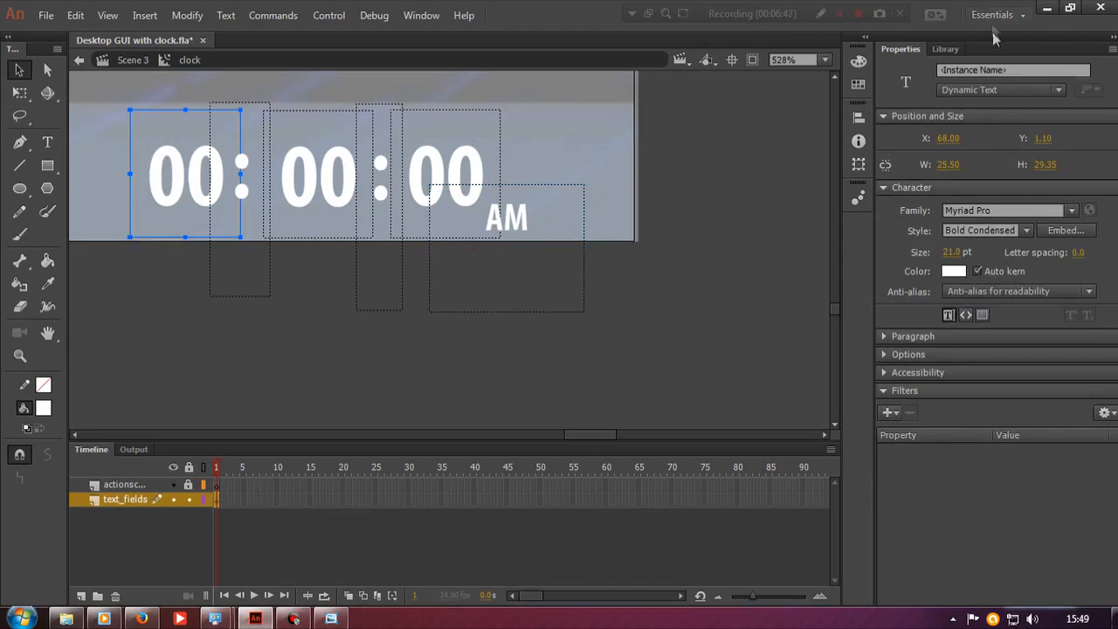
pyautogui.click(1004, 68)
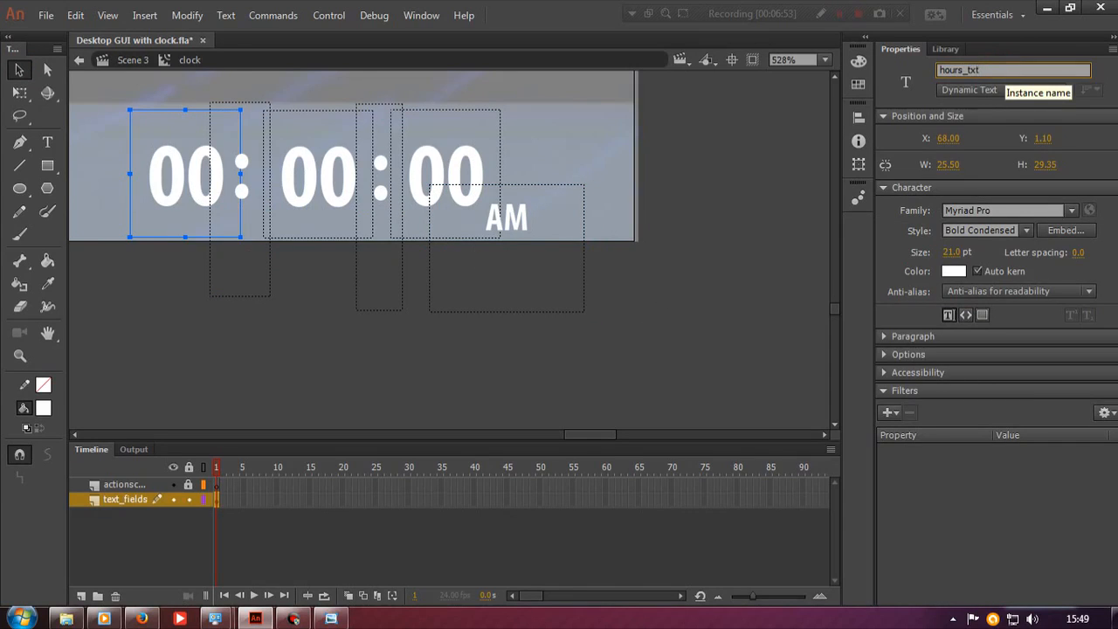
pyautogui.click(299, 180)
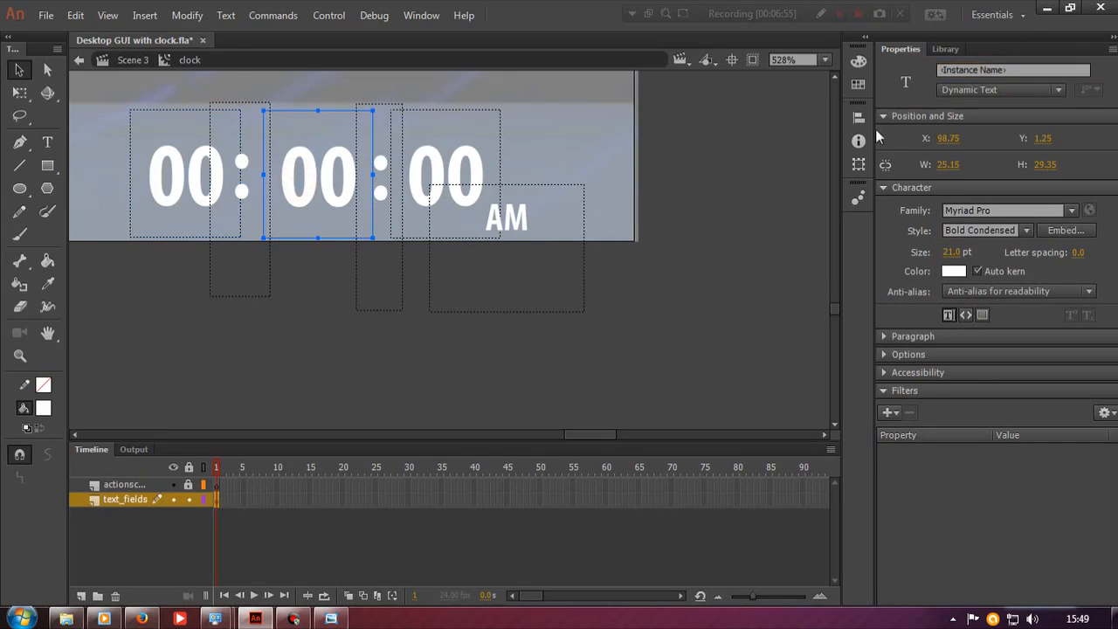
# Give the middle 00 field the instance name minutes_txt.
pyautogui.click(963, 69)
pyautogui.write('min')
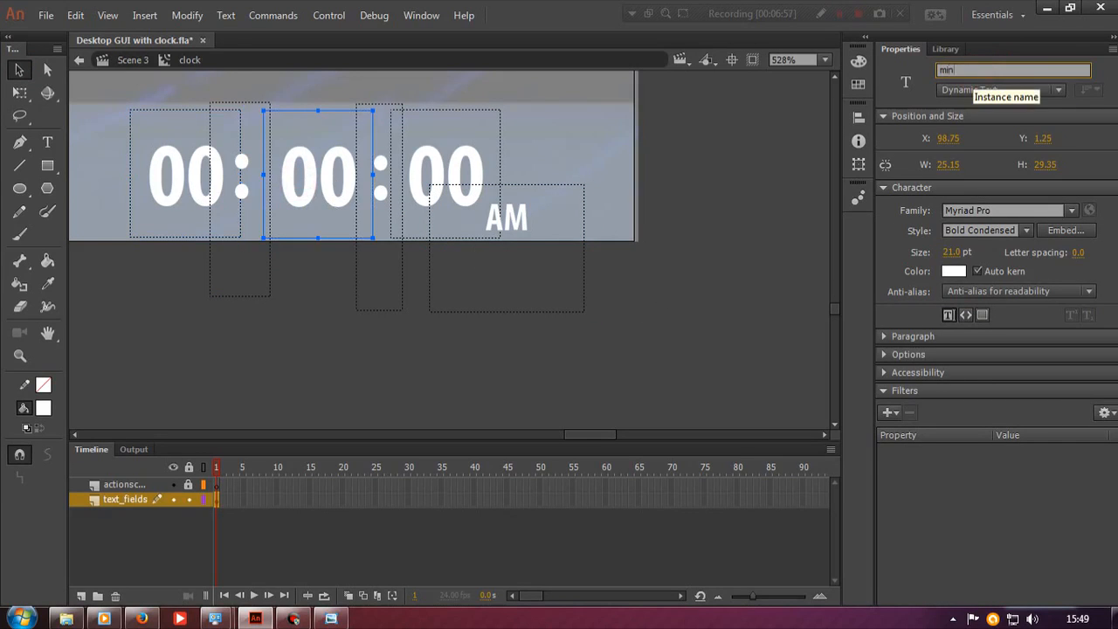
pyautogui.write('utes_txt')
pyautogui.press('Return')
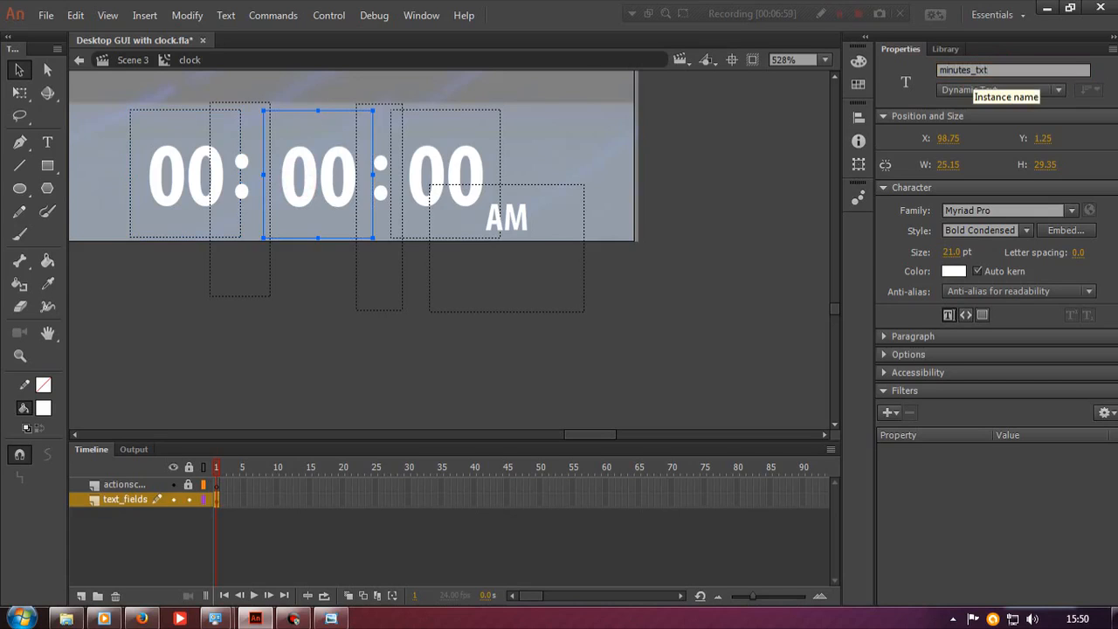
# Give the last 00 field the instance name seconds_txt.
pyautogui.click(423, 141)
pyautogui.click(1004, 69)
pyautogui.write('second')
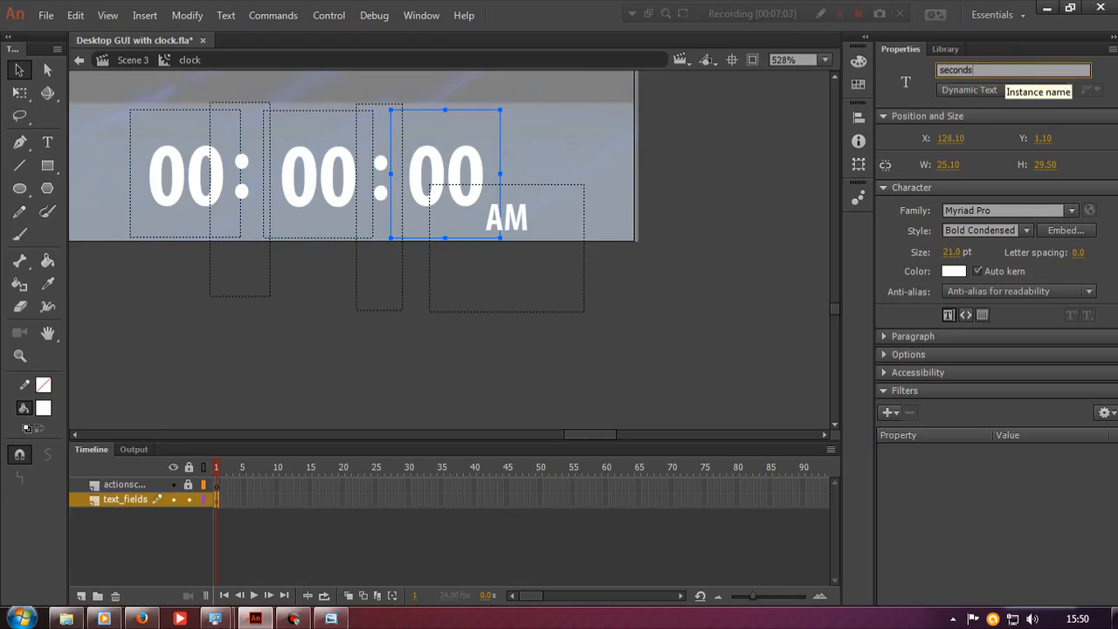
pyautogui.press('Return')
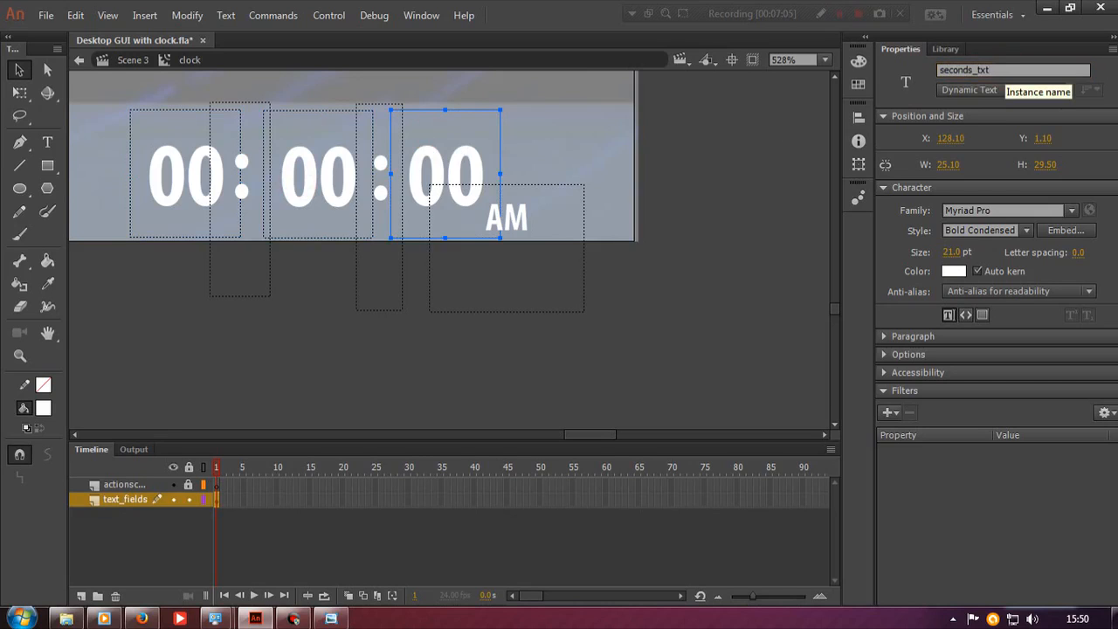
# Give the AM field the instance name ampm_txt and deselect it.
pyautogui.click(566, 209)
pyautogui.click(958, 69)
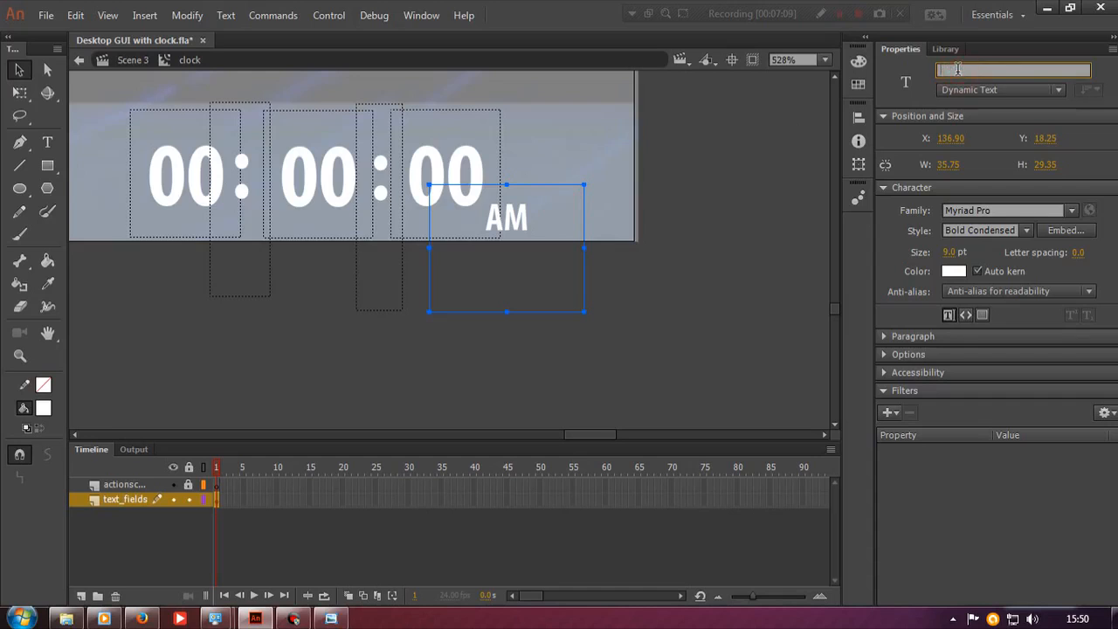
pyautogui.write('ampm_txt')
pyautogui.press('Return')
pyautogui.click(574, 387)
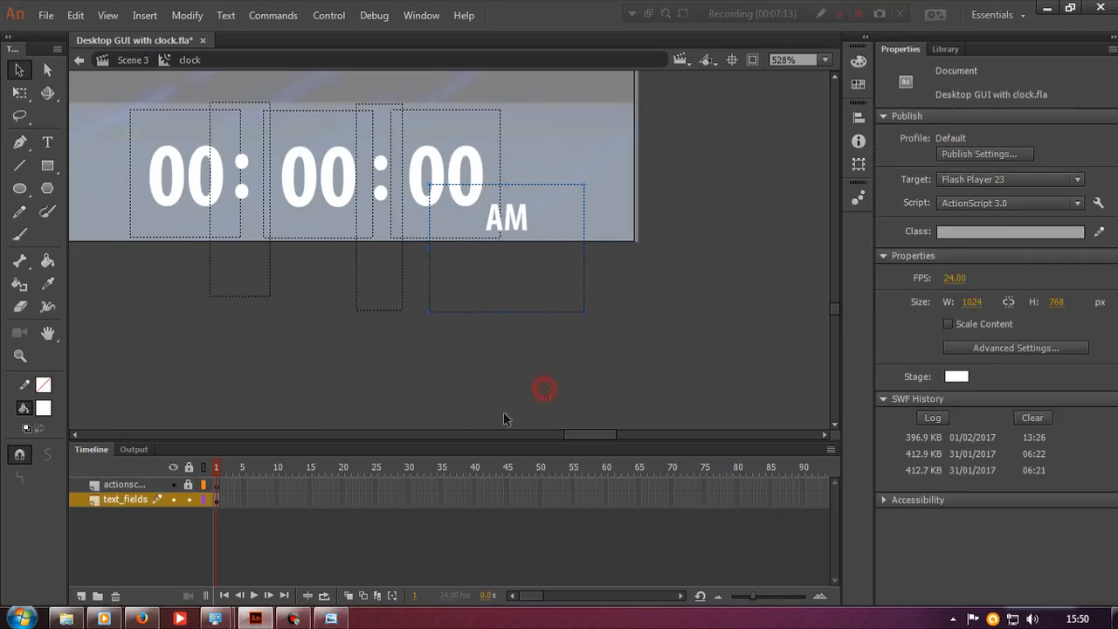
# Lock the text_fields layer and open the script editor for frame 1 of the actionscript layer.
pyautogui.click(189, 500)
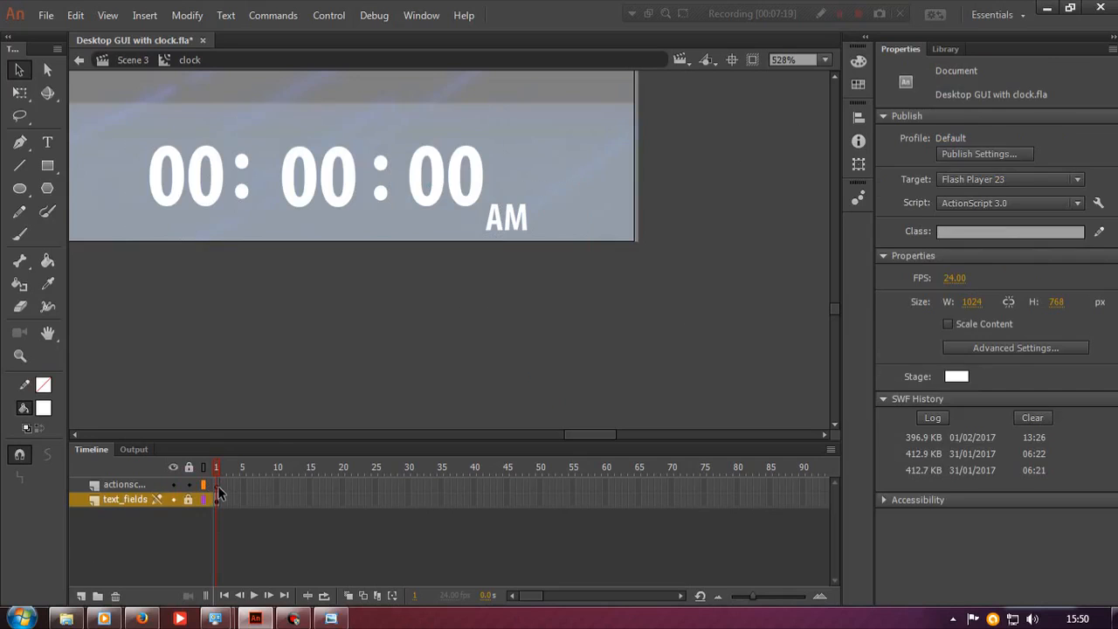
pyautogui.click(218, 484)
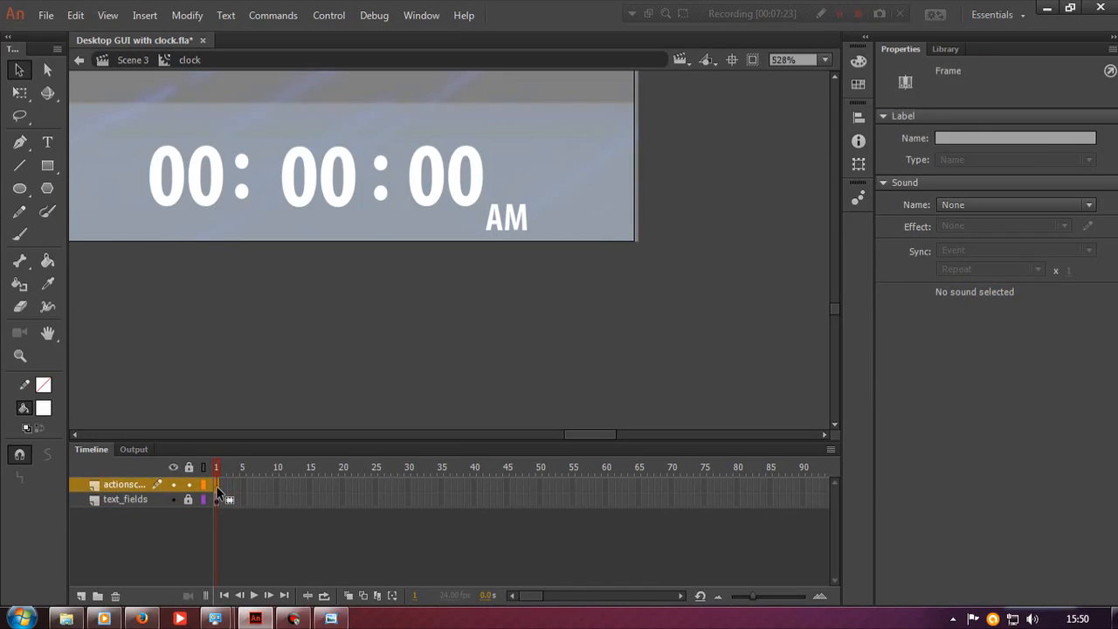
pyautogui.rightClick(219, 492)
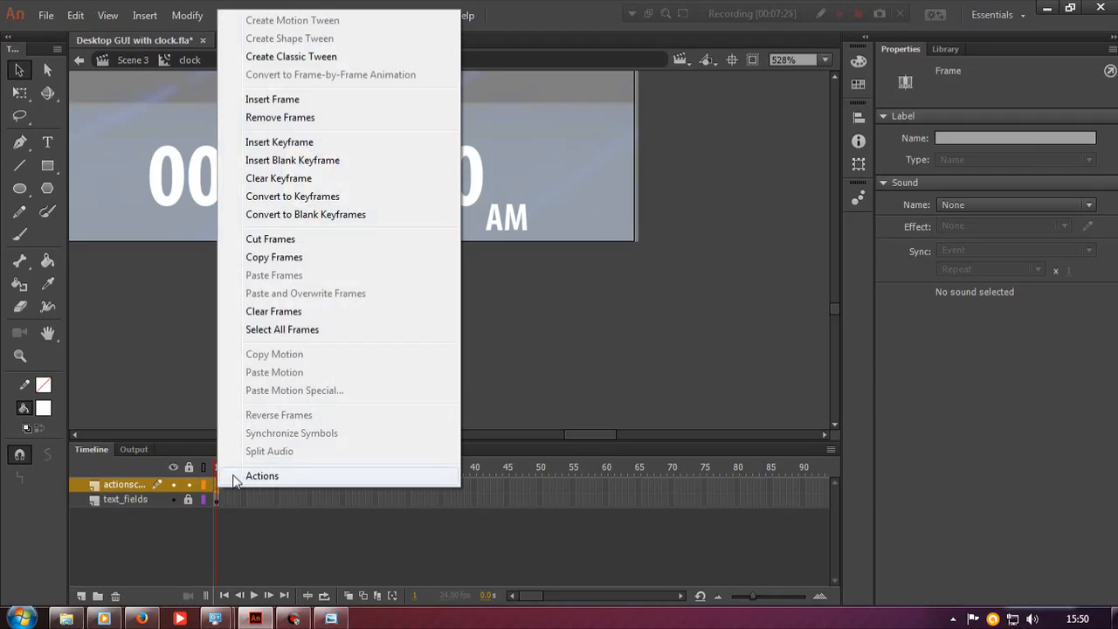
pyautogui.click(234, 477)
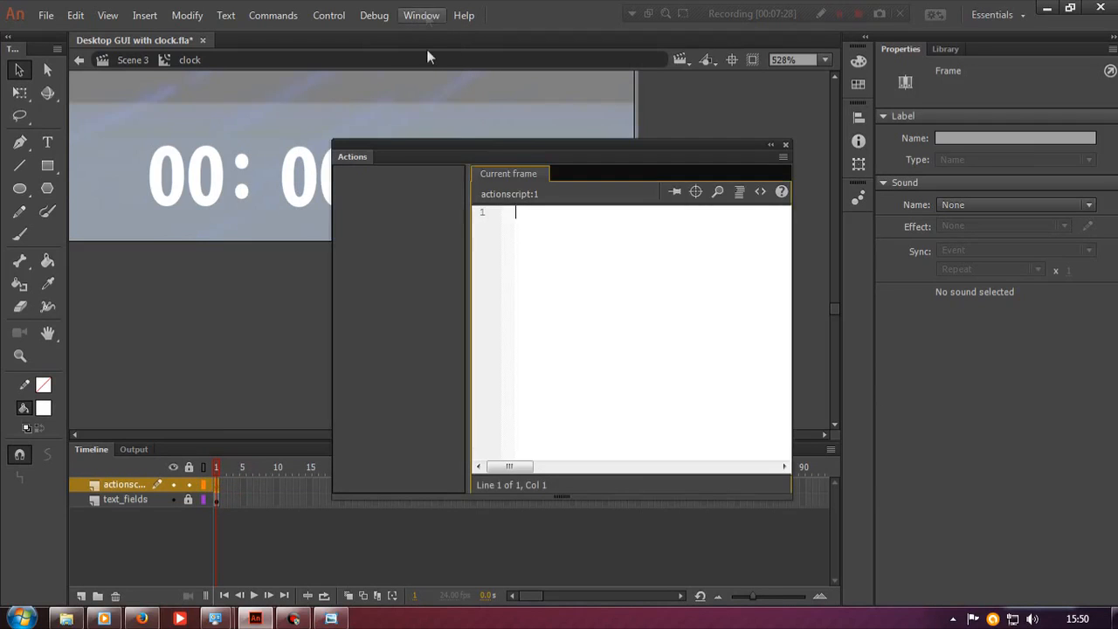
pyautogui.moveTo(499, 145); pyautogui.dragTo(333, 83)
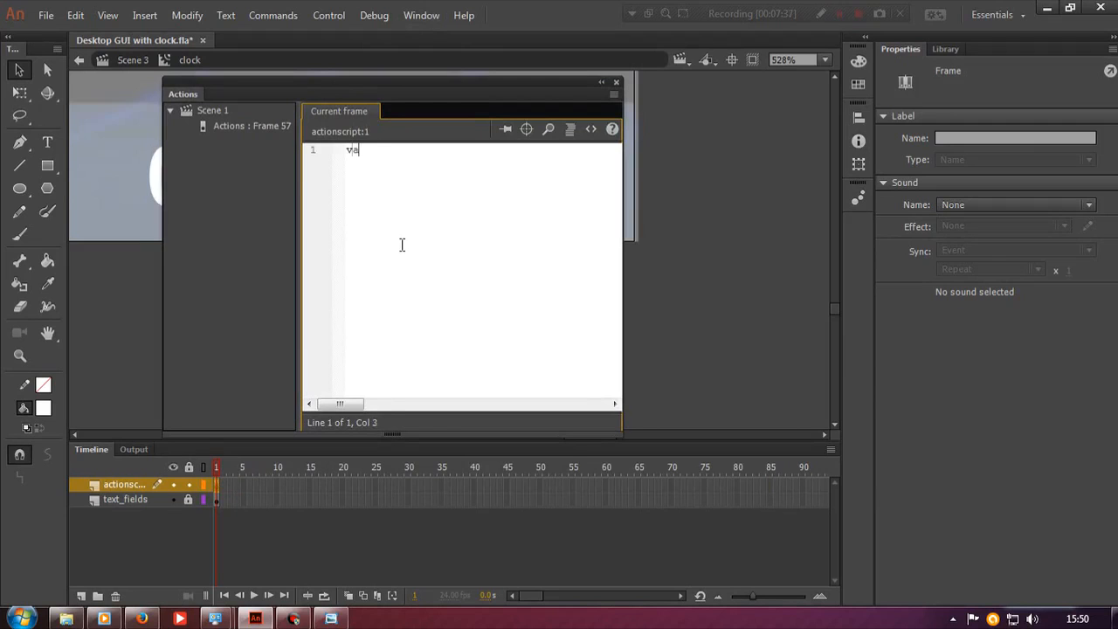
# Declare the current date in the frame script with var now:Date = new Date();.
pyautogui.write('ar ')
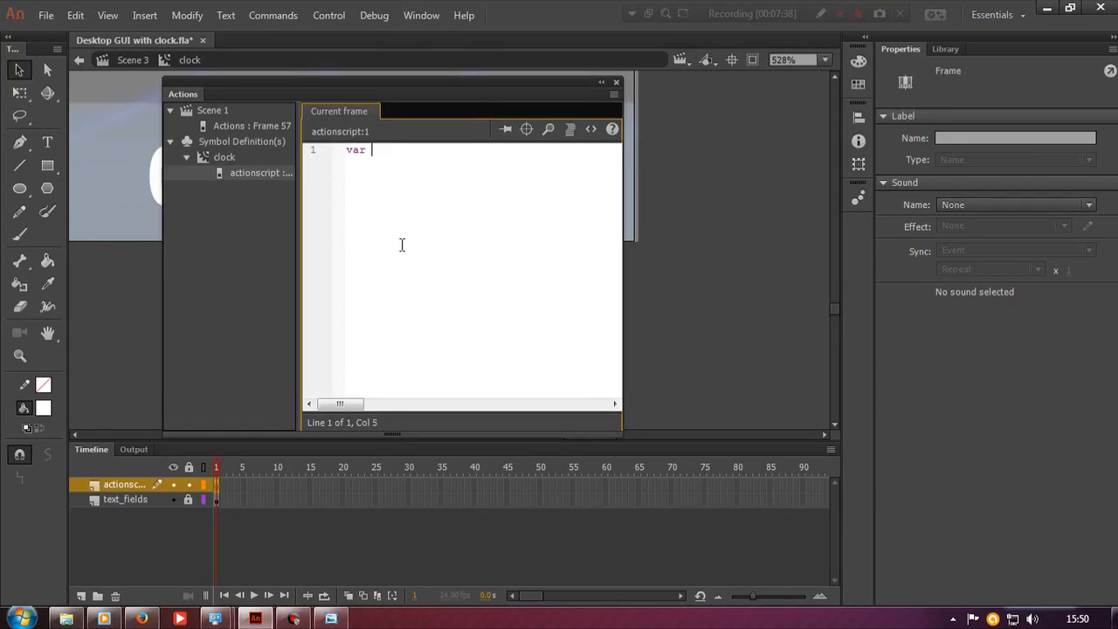
pyautogui.write('now:')
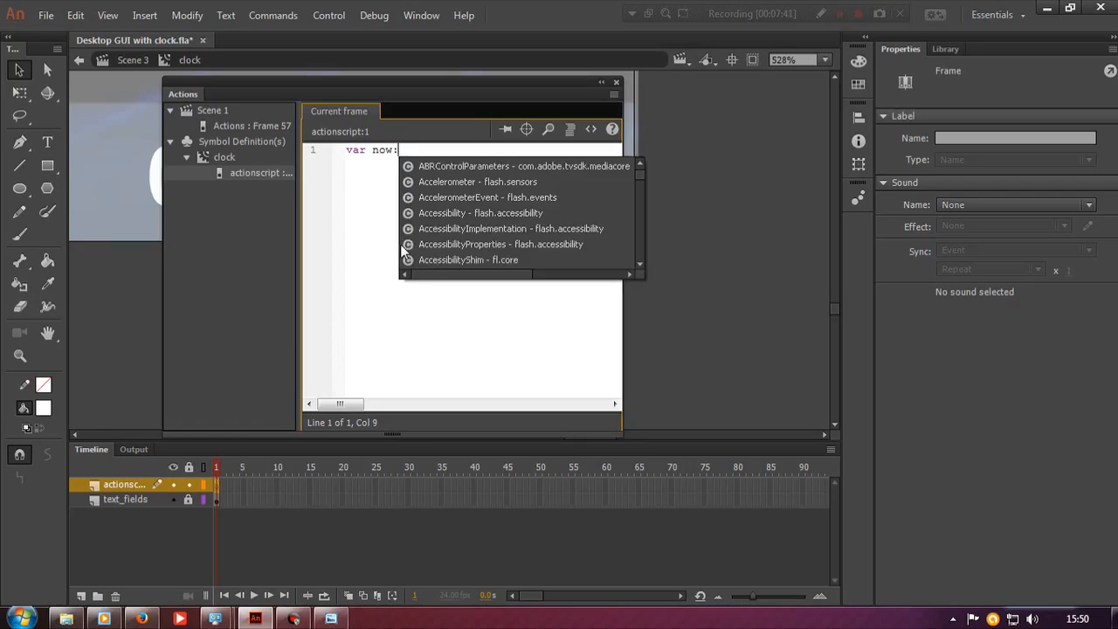
pyautogui.write('Da')
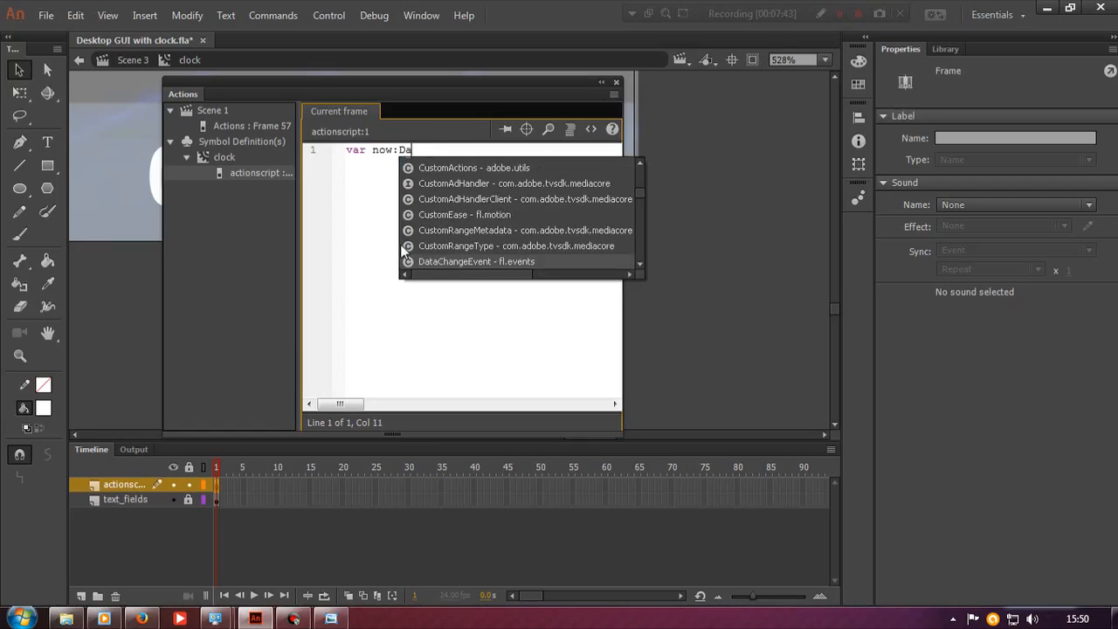
pyautogui.write('te')
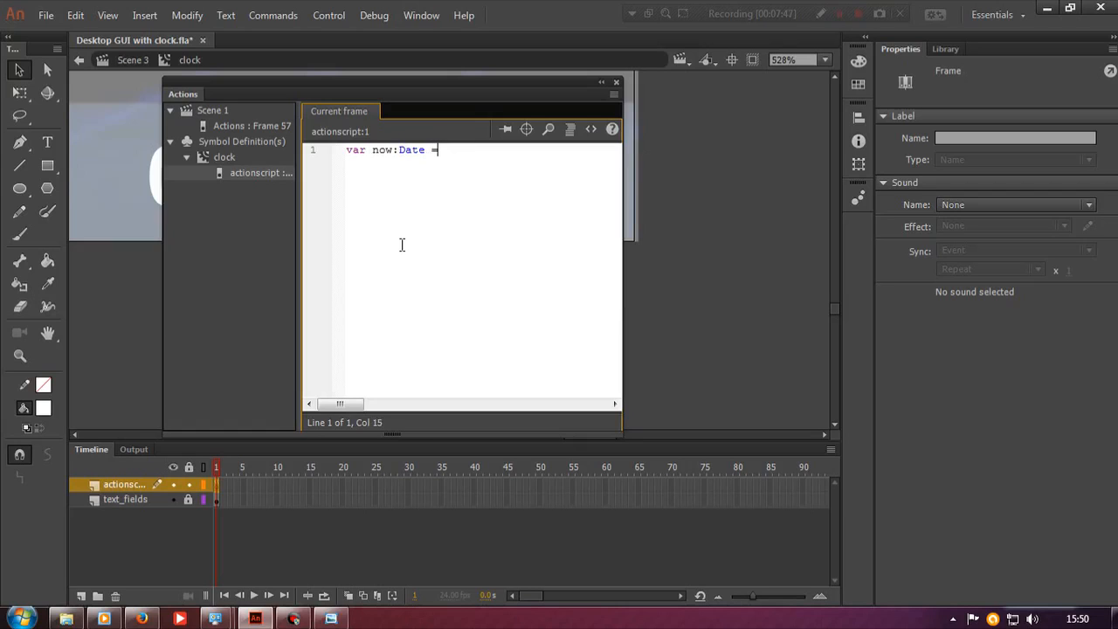
pyautogui.write(' = new Date()')
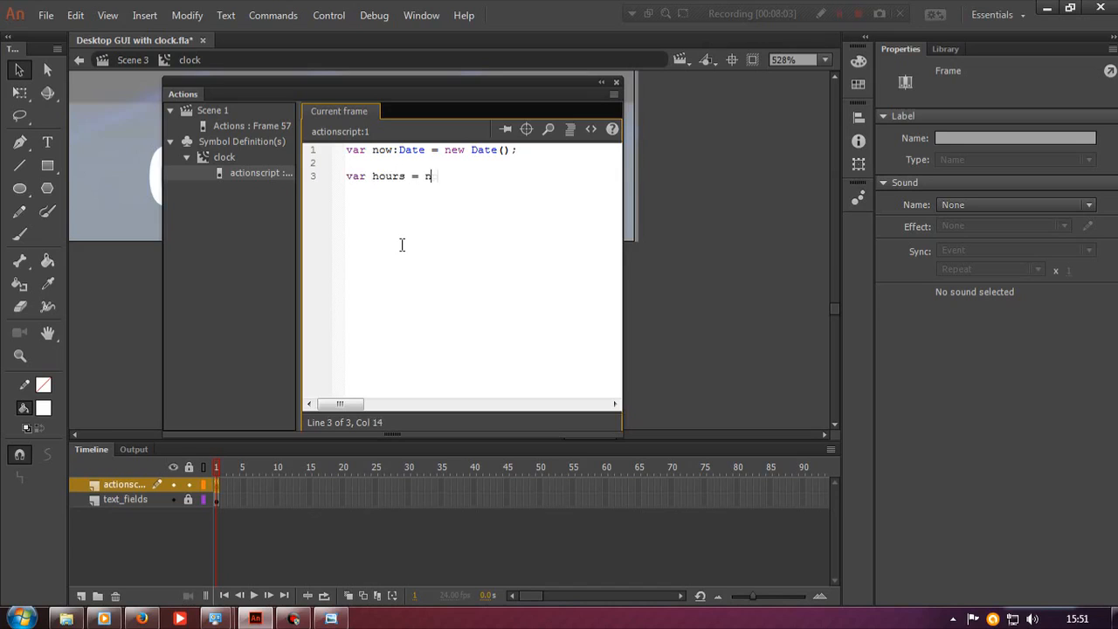
# Declare the hours variable two lines below with var hours = now.getHours();.
pyautogui.write('w.get')
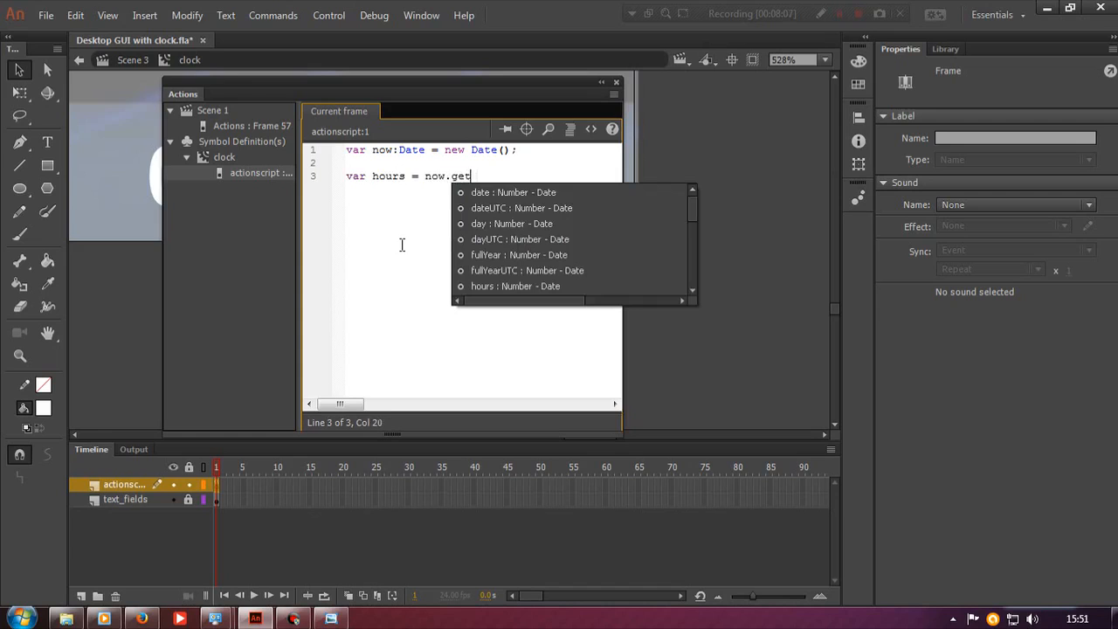
pyautogui.write('Hours()')
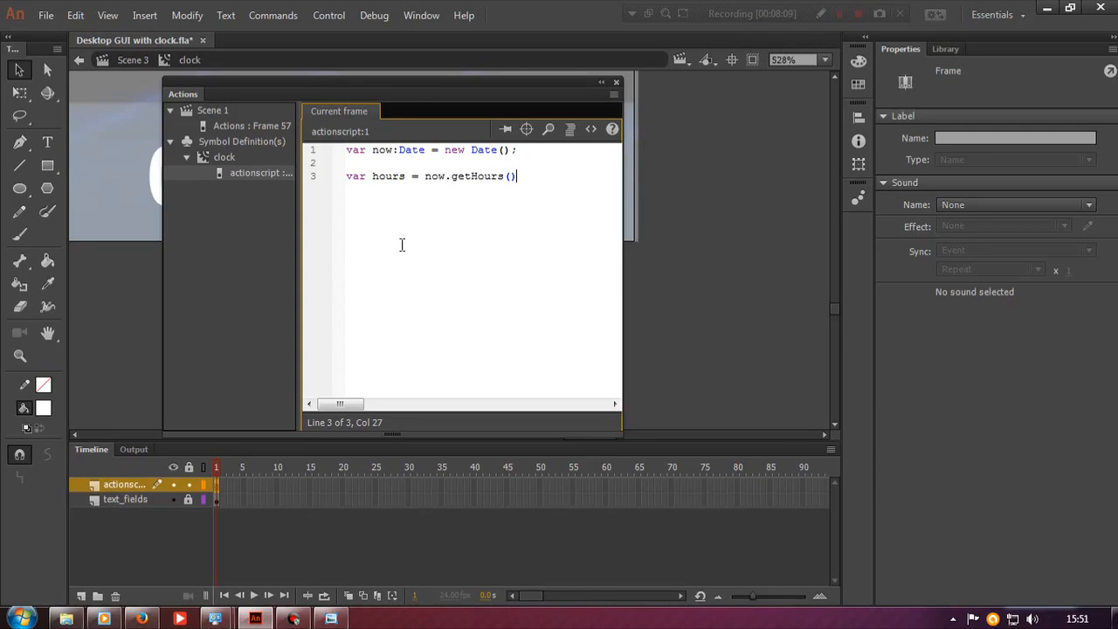
pyautogui.write(';')
# Declare var minutes = now.getMinutes(); and var seconds = now.getSeconds(); below the hours variable.
pyautogui.write('var minutes ')
pyautogui.write('= new')
pyautogui.press('BackSpace')
pyautogui.press('BackSpace')
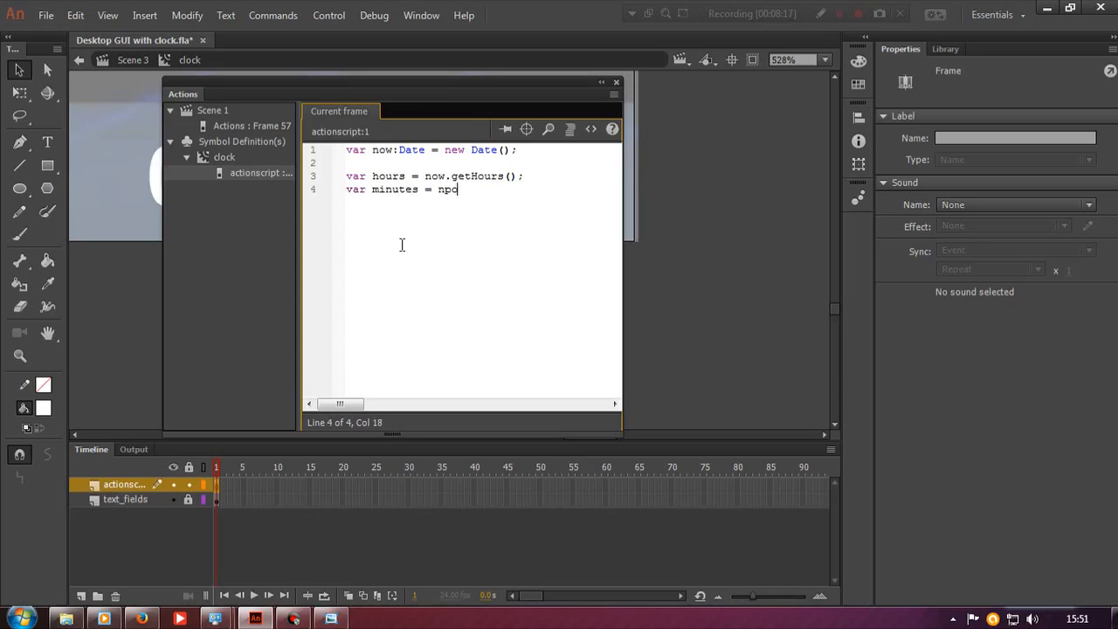
pyautogui.write('ow.get')
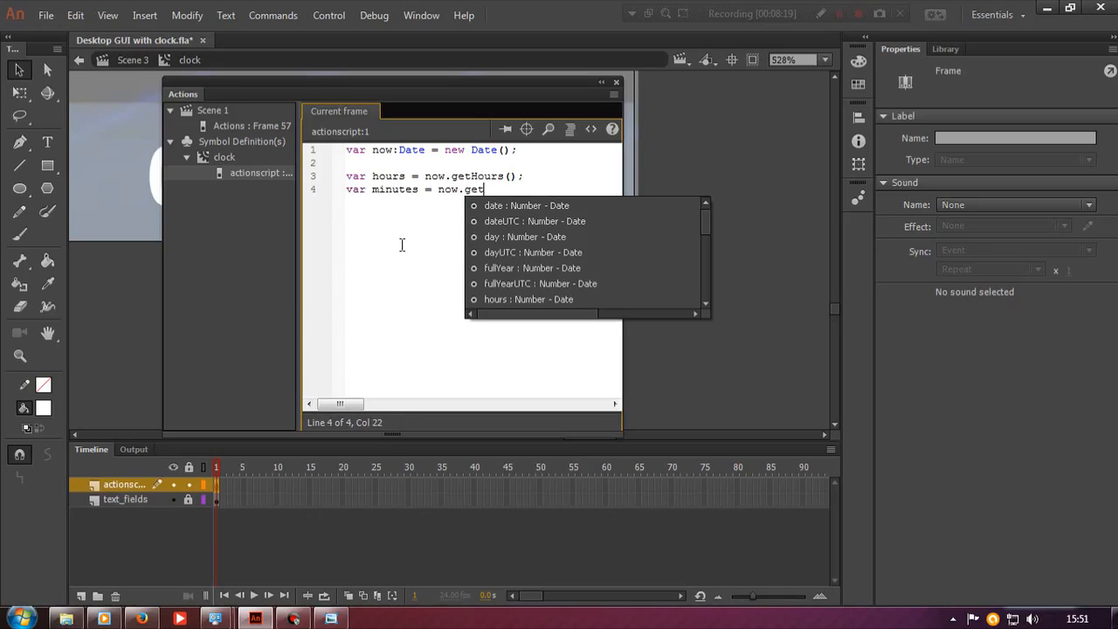
pyautogui.write('Minutes();')
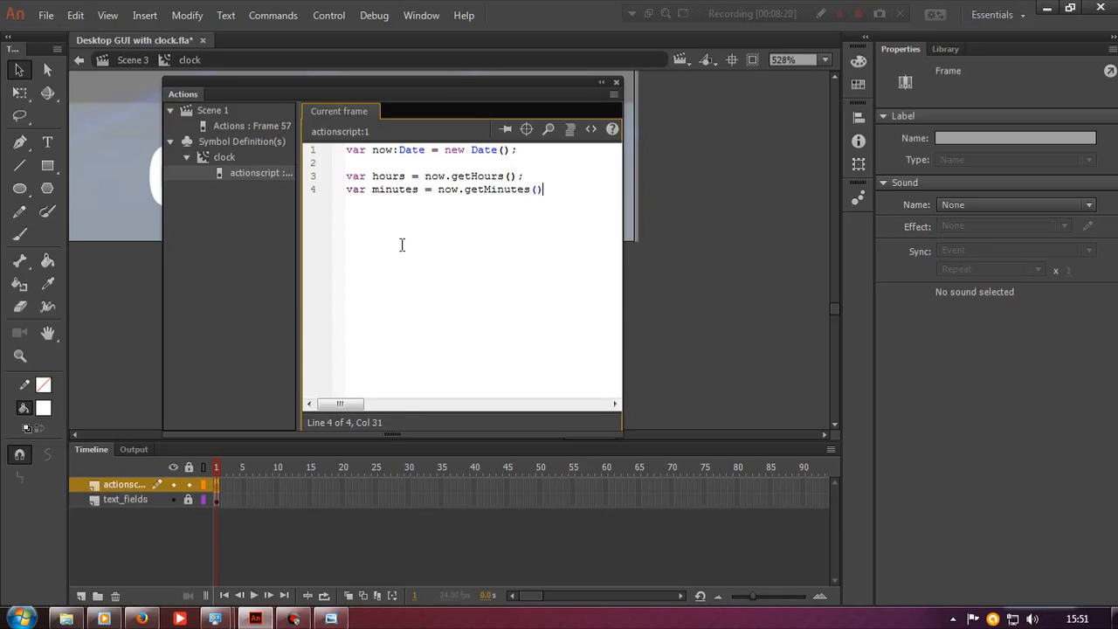
pyautogui.press('Return')
pyautogui.write('var seconds = now.getSeconds();')
pyautogui.press('Return')
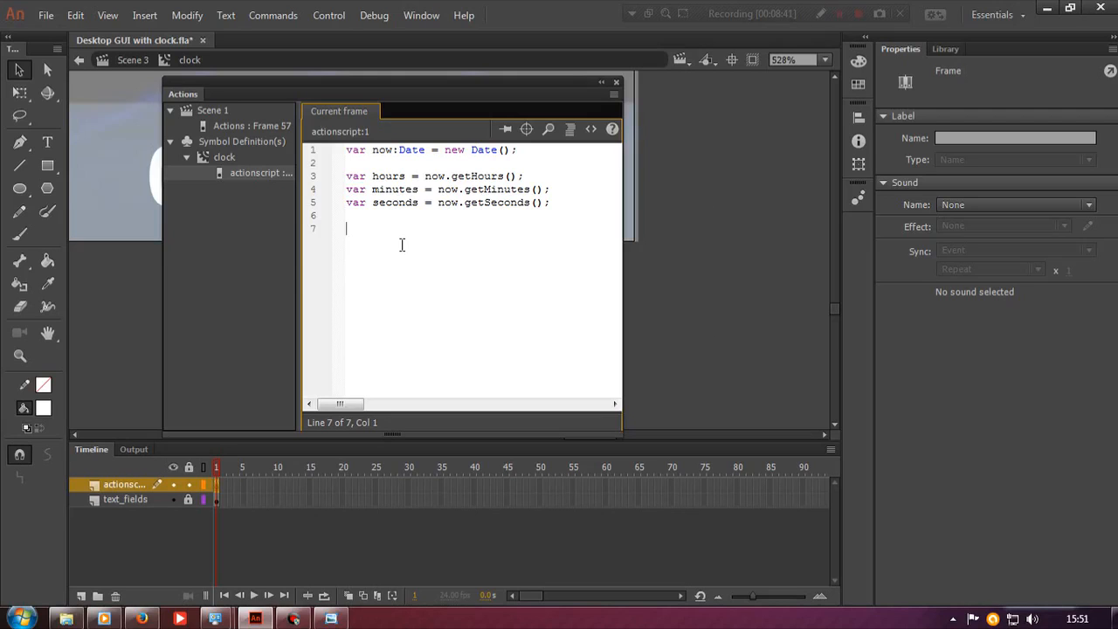
# Write an if (hours >=12) block below the variables that assigns PM to ampm_txt.text.
pyautogui.write('if (hours >=12){')
pyautogui.press('Return')
pyautogui.write('ampm_txt')
pyautogui.press('BackSpace')
pyautogui.press('BackSpace')
pyautogui.press('BackSpace')
pyautogui.press('BackSpace')
pyautogui.write('_txt.text')
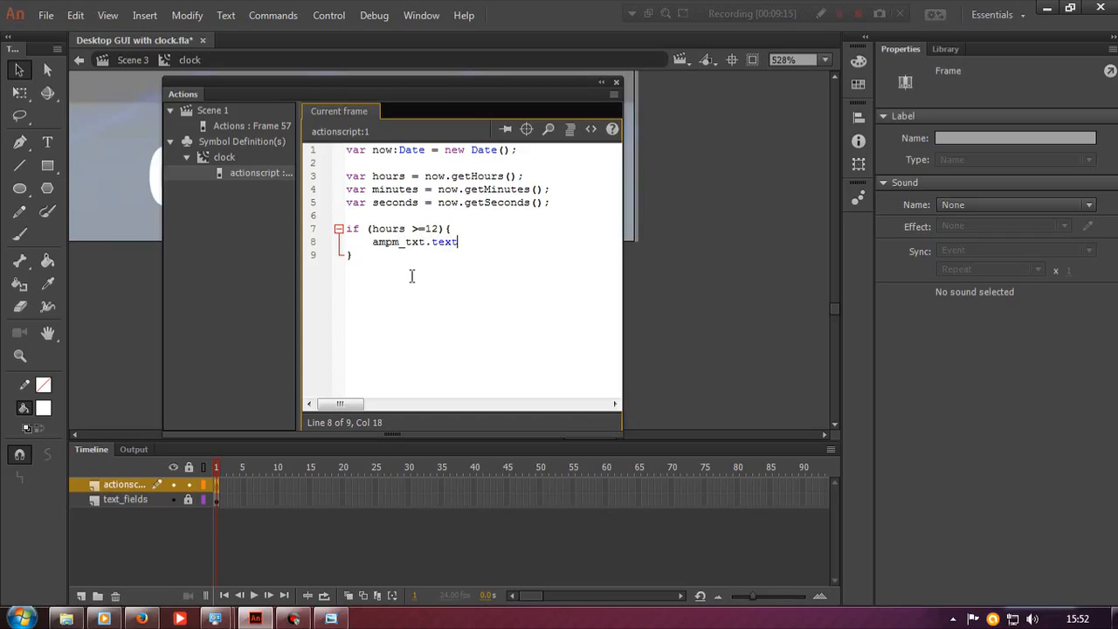
pyautogui.write(' = "PM;')
pyautogui.press('Return')
# Add an else branch to the hours check with ampm_txt.text = "AM";.
pyautogui.write('} else {')
pyautogui.press('Return')
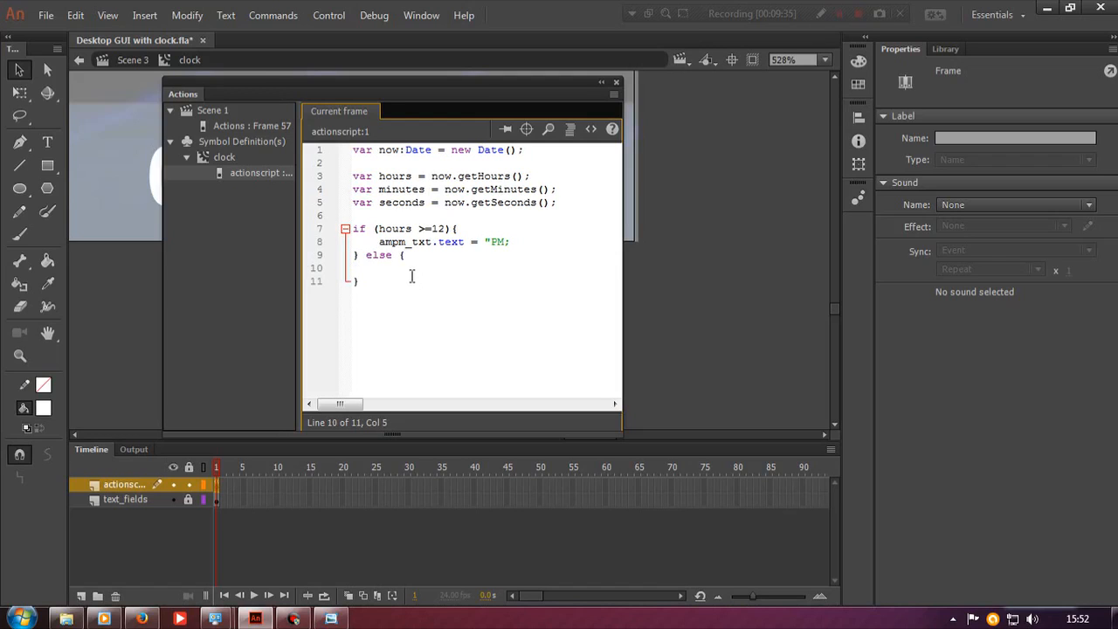
pyautogui.write('ampm_txt.text = "AM";')
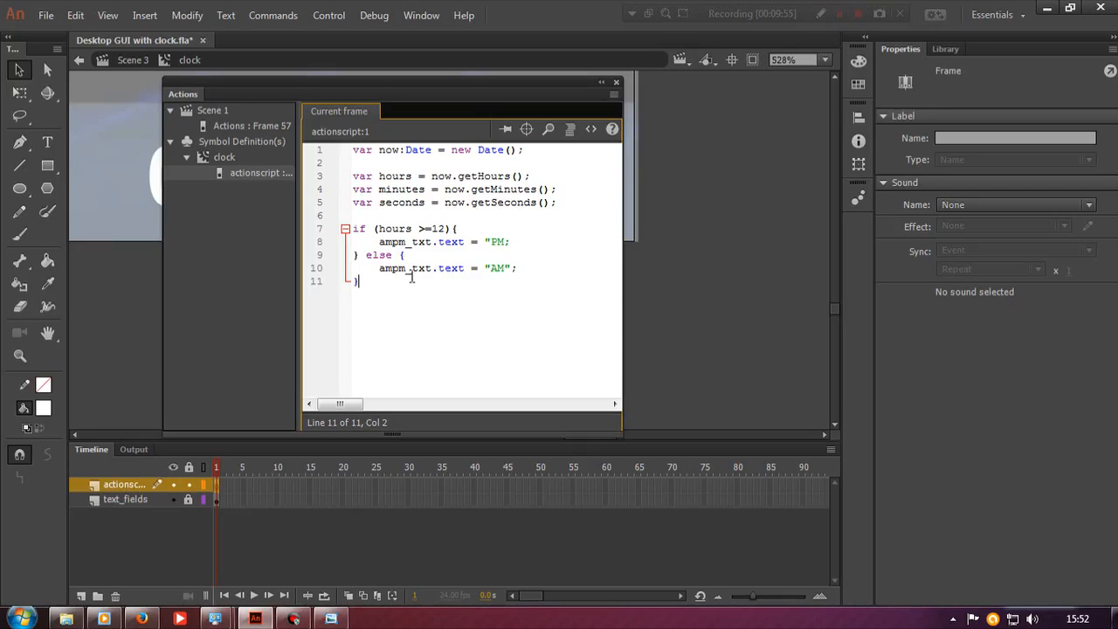
pyautogui.press('Return')
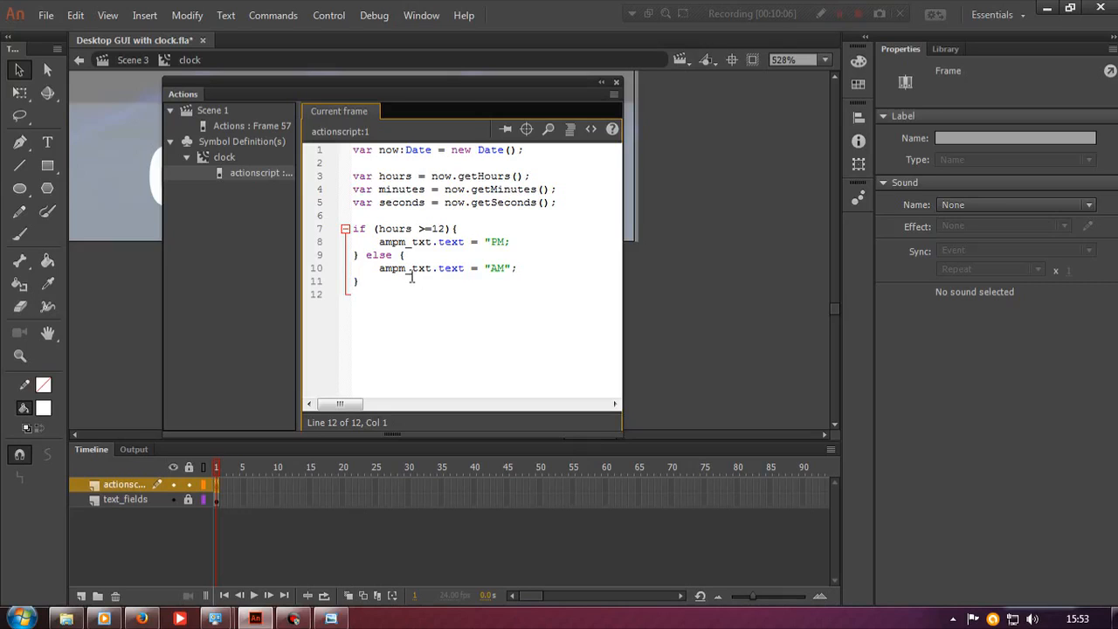
# Write an if (hours > 12) block containing hours = hours - 12; below the AM/PM check.
pyautogui.press('Return')
pyautogui.write('if (hours > 12){')
pyautogui.press('Return')
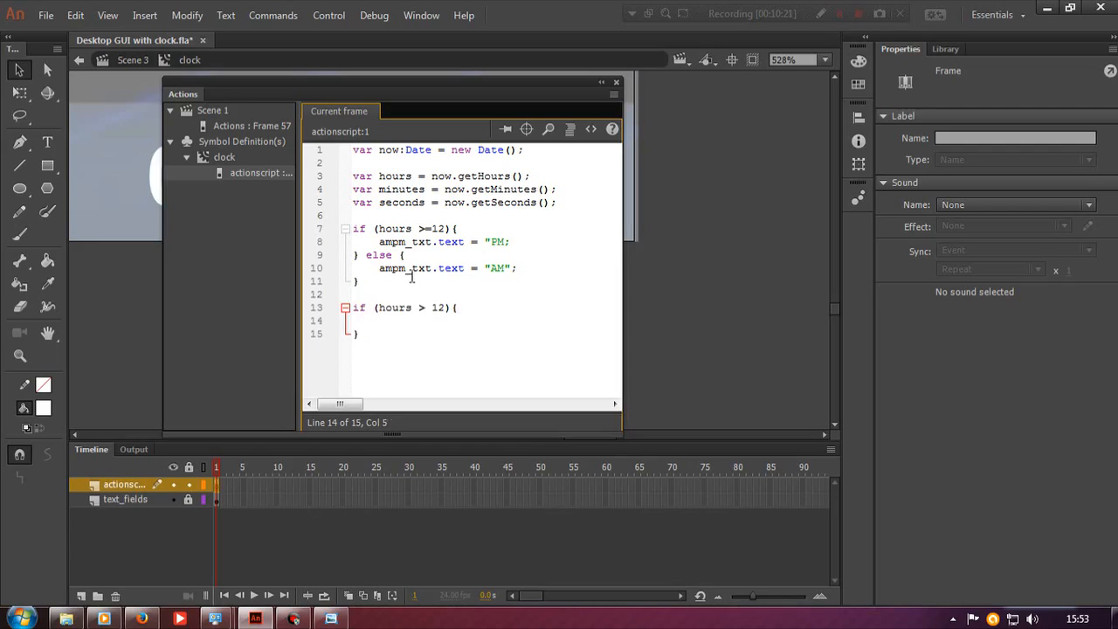
pyautogui.write('hours = hour')
pyautogui.press('BackSpace')
pyautogui.press('BackSpace')
pyautogui.write('urs')
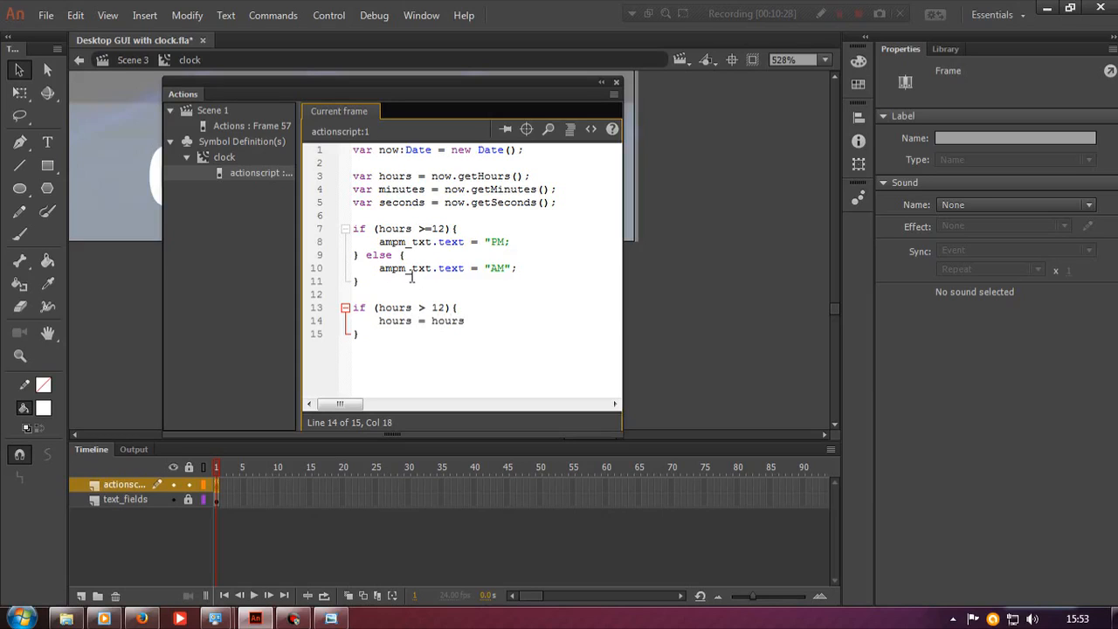
pyautogui.write(' - 12;')
pyautogui.press('Return')
# Start another conditional block directly below with the condition if (hours == 00){.
pyautogui.write('if ')
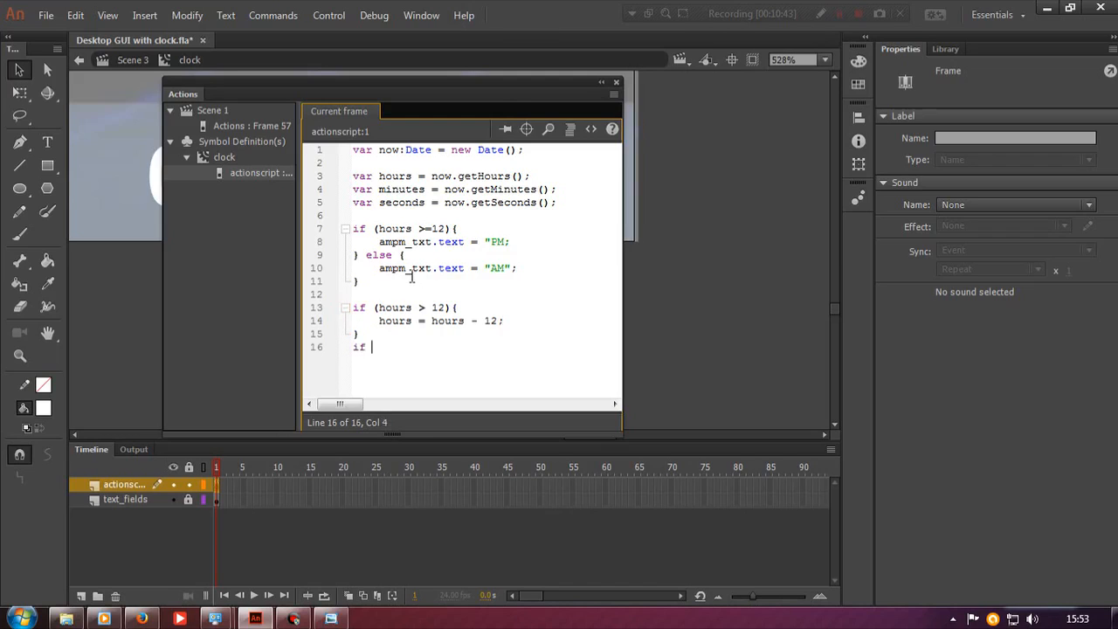
pyautogui.write('(hours')
pyautogui.write(' <10')
pyautogui.press('BackSpace')
pyautogui.press('BackSpace')
pyautogui.press('BackSpace')
pyautogui.write('=')
pyautogui.write('0 00')
pyautogui.write(')')
pyautogui.press('Left')
pyautogui.press('Left')
pyautogui.press('Left')
pyautogui.press('Left')
pyautogui.press('BackSpace')
pyautogui.write('=')
pyautogui.press('End')
pyautogui.write('{')
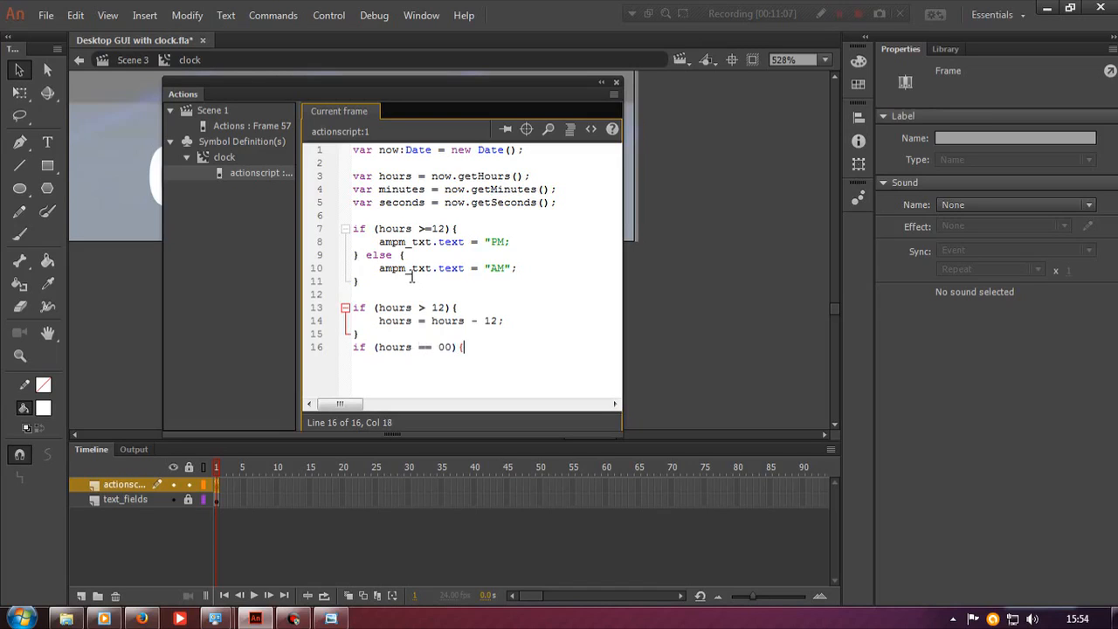
# Fill the hours == 00 block with hours = 12; and leave a blank line after it.
pyautogui.press('Return')
pyautogui.write('hours = 12')
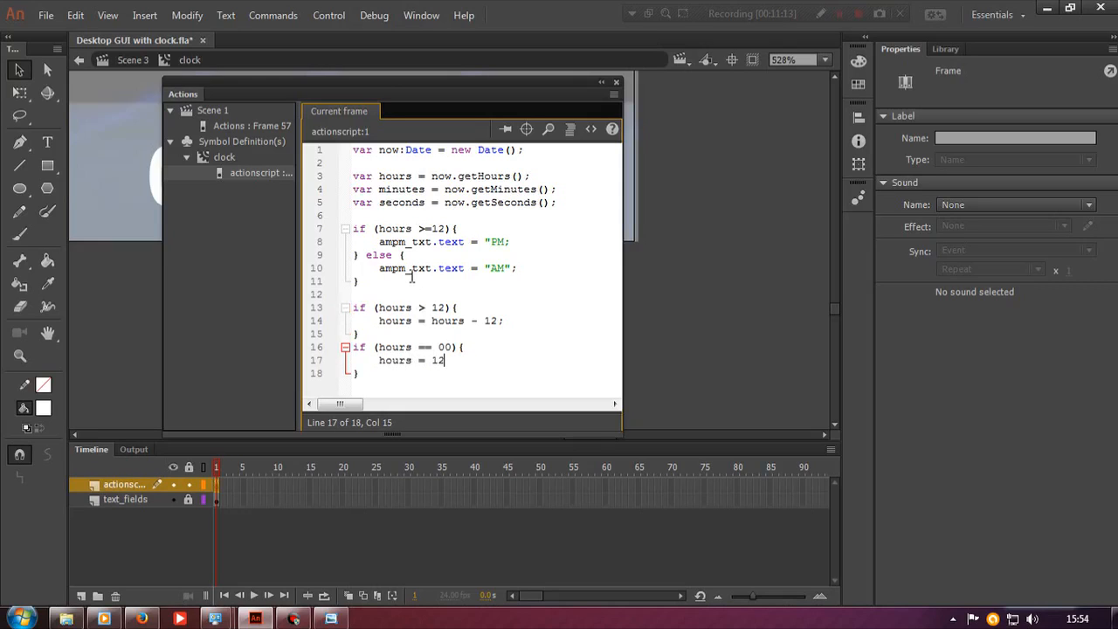
pyautogui.write(';')
pyautogui.press('Down')
pyautogui.press('Return')
pyautogui.press('Return')
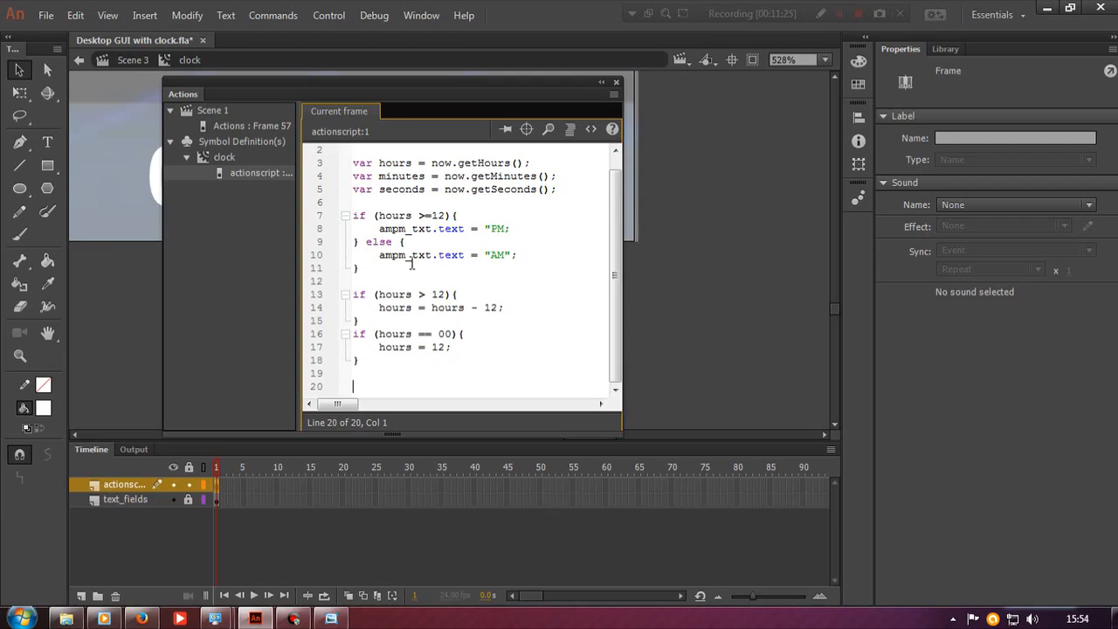
# Write an if (hours <10) block containing hours_txt.text = "0" + hours; at the end of the script.
pyautogui.write('if')
pyautogui.write('h')
pyautogui.write('ours')
pyautogui.write('<10')
pyautogui.write('P(')
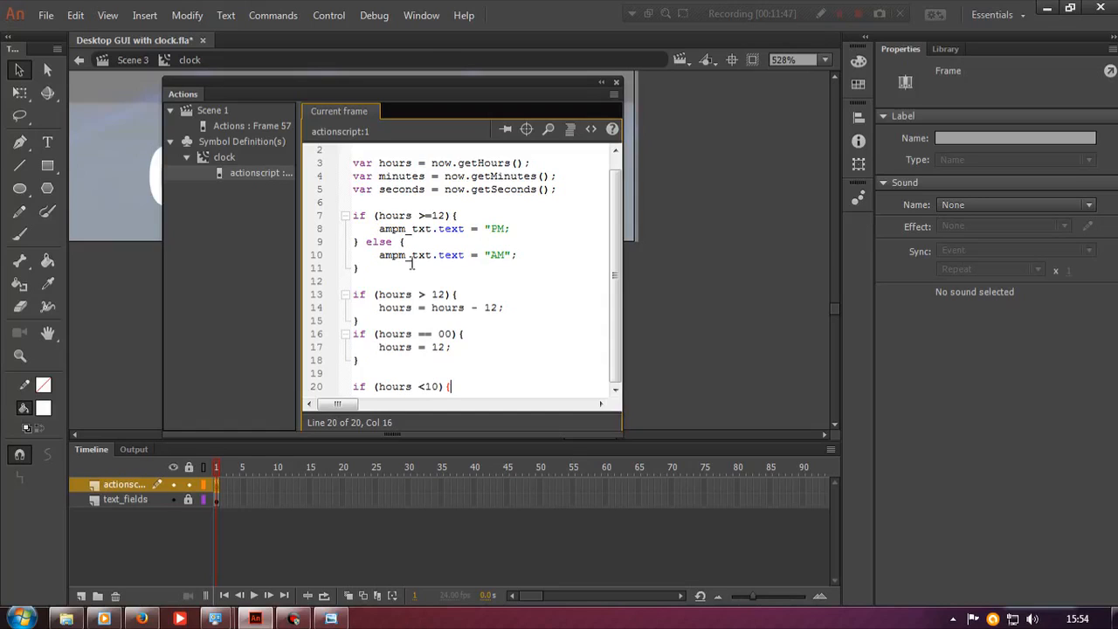
pyautogui.press('Return')
pyautogui.write('hours')
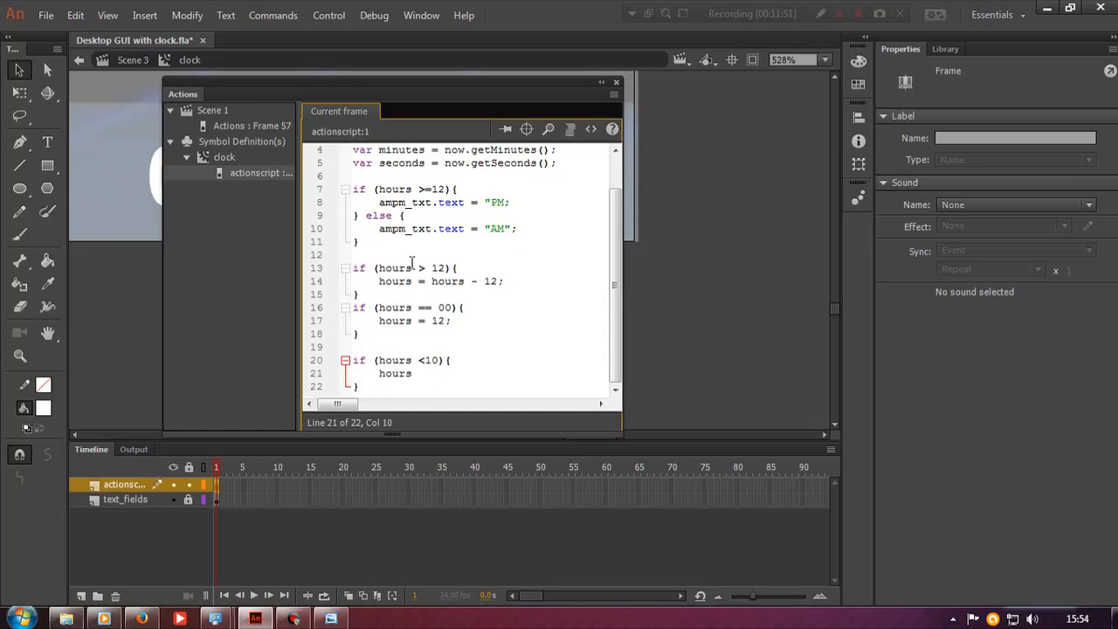
pyautogui.write('_txt.text = "0" + hours; } ')
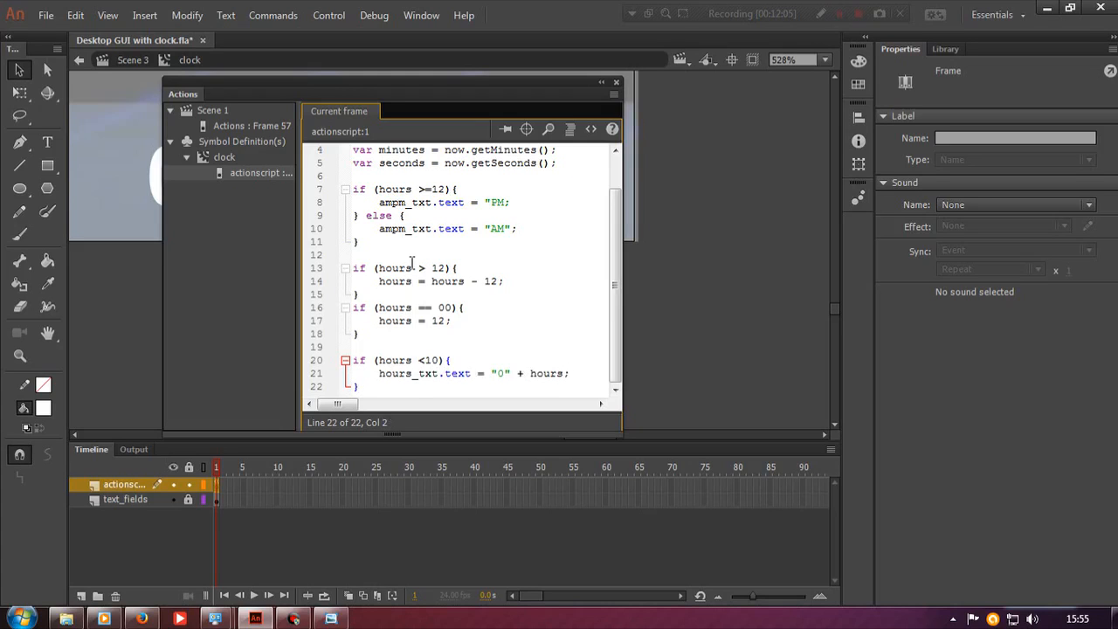
# Add an else branch containing hours_txt.text=hours; to the if (hours <10) block.
pyautogui.write('else {')
pyautogui.press('Return')
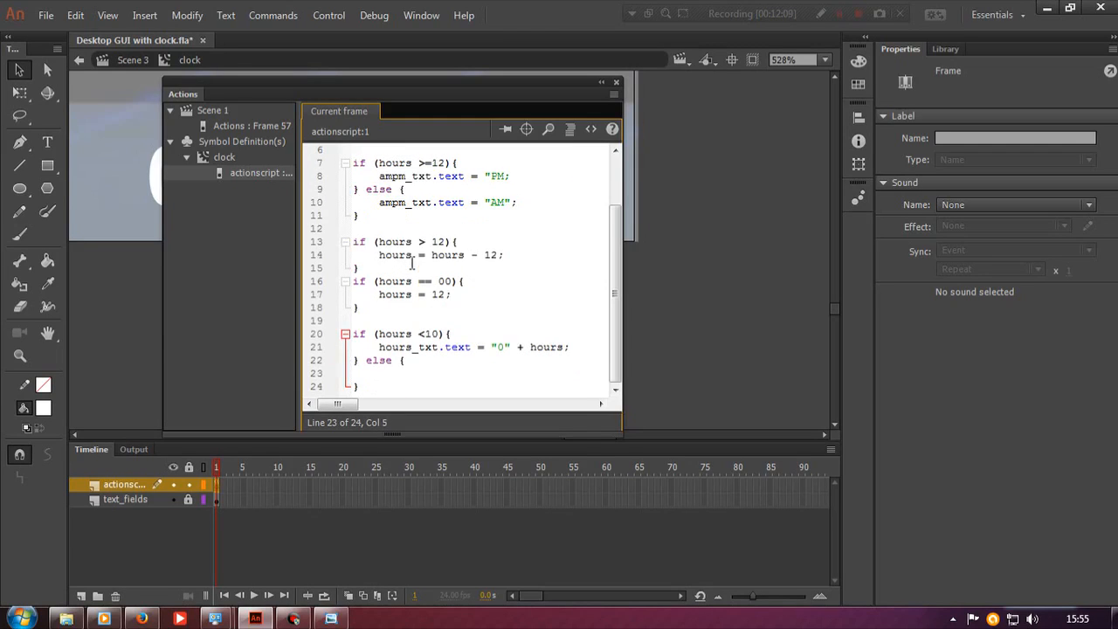
pyautogui.write('hours_txt.text')
pyautogui.press('BackSpace')
pyautogui.press('BackSpace')
pyautogui.press('BackSpace')
pyautogui.press('BackSpace')
pyautogui.write('=hours;')
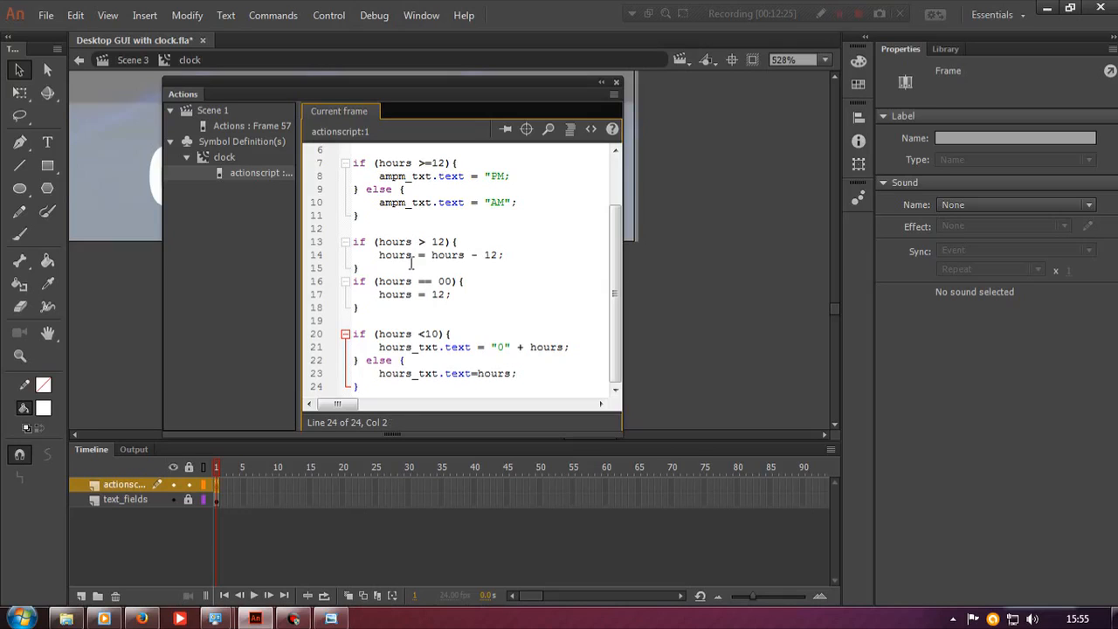
# Copy the complete hours <10 if/else block and paste the duplicate on a new line below it.
pyautogui.moveTo(355, 333); pyautogui.dragTo(580, 382)
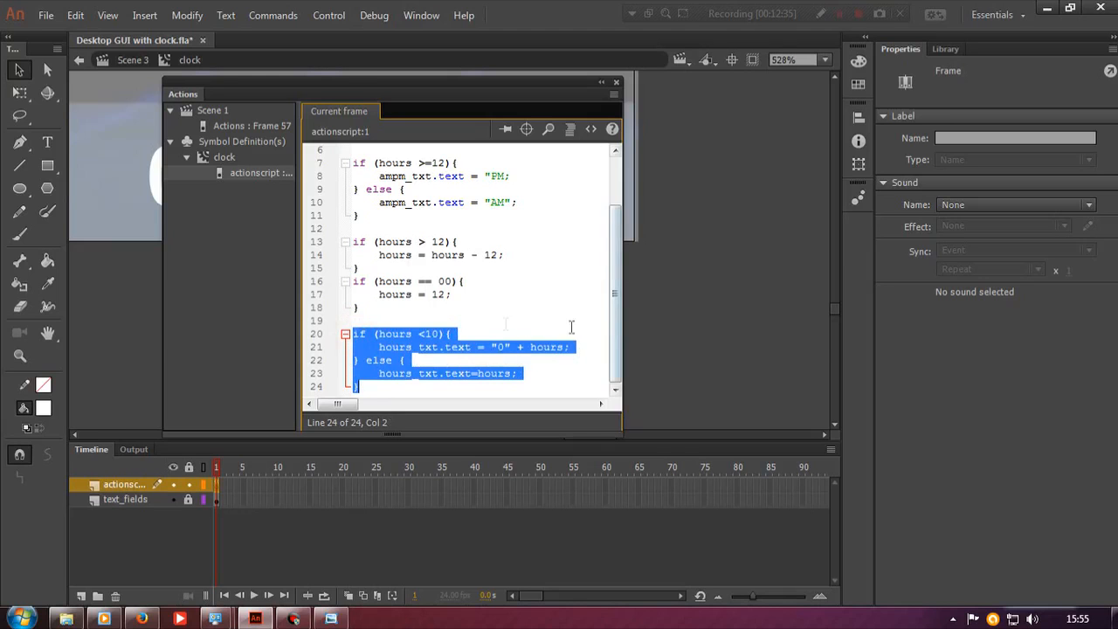
pyautogui.rightClick(400, 349)
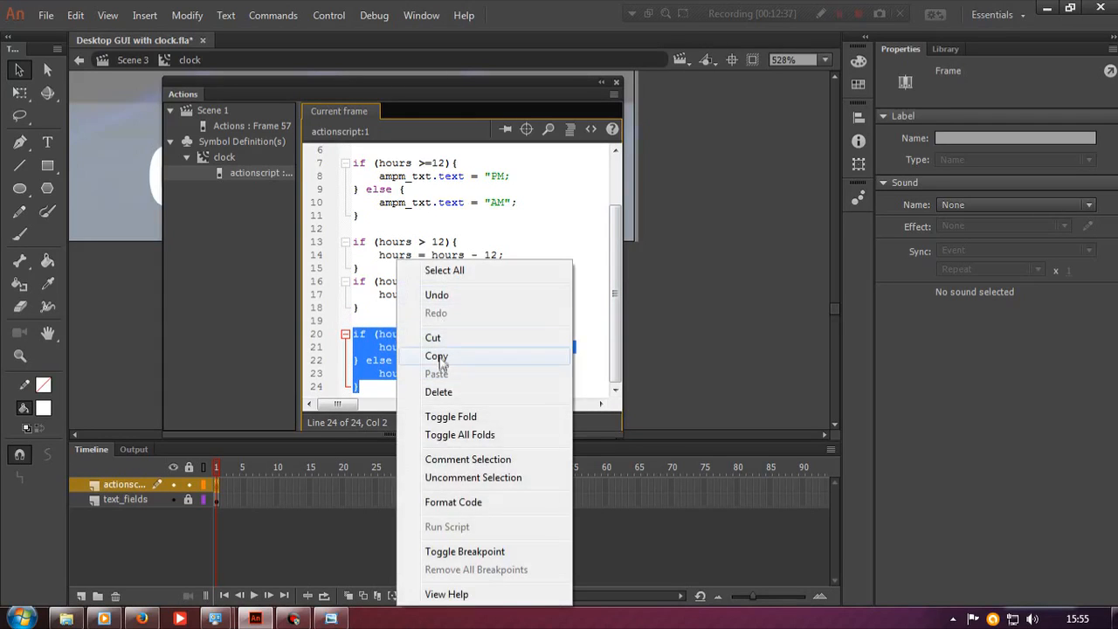
pyautogui.click(419, 355)
pyautogui.click(411, 387)
pyautogui.press('Return')
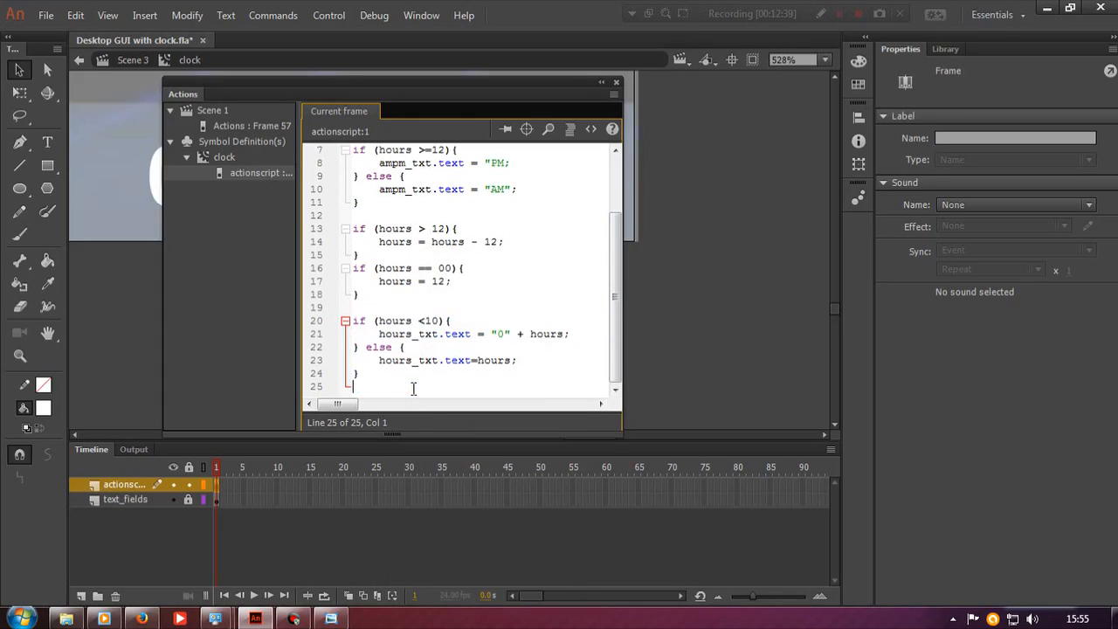
pyautogui.hotkey('ctrl', 'v')
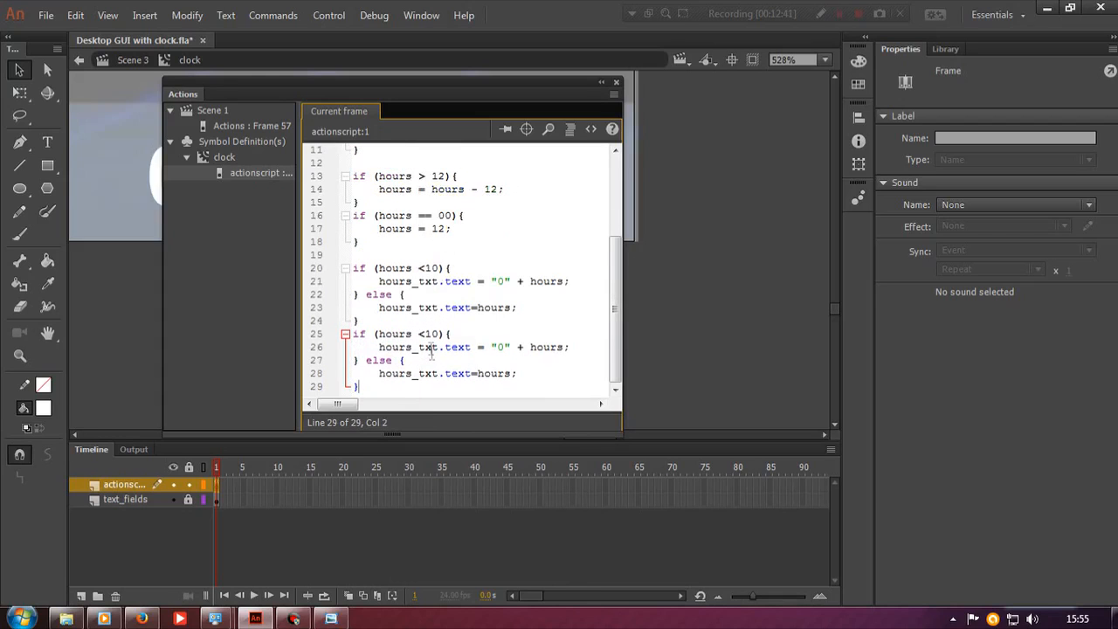
# Change the condition of the duplicated block to if (minutes <10){.
pyautogui.click(408, 333)
pyautogui.press('BackSpace')
pyautogui.press('BackSpace')
pyautogui.press('BackSpace')
pyautogui.press('BackSpace')
pyautogui.press('BackSpace')
pyautogui.write('minutes')
# Change the duplicated block's first assignment to minutes_txt.text = "0" + minutes;.
pyautogui.click(412, 347)
pyautogui.press('BackSpace')
pyautogui.press('BackSpace')
pyautogui.press('BackSpace')
pyautogui.press('BackSpace')
pyautogui.press('BackSpace')
pyautogui.write('minutes')
pyautogui.click(578, 347)
pyautogui.press('BackSpace')
pyautogui.press('BackSpace')
pyautogui.press('BackSpace')
pyautogui.press('BackSpace')
pyautogui.press('BackSpace')
pyautogui.write('minutes')
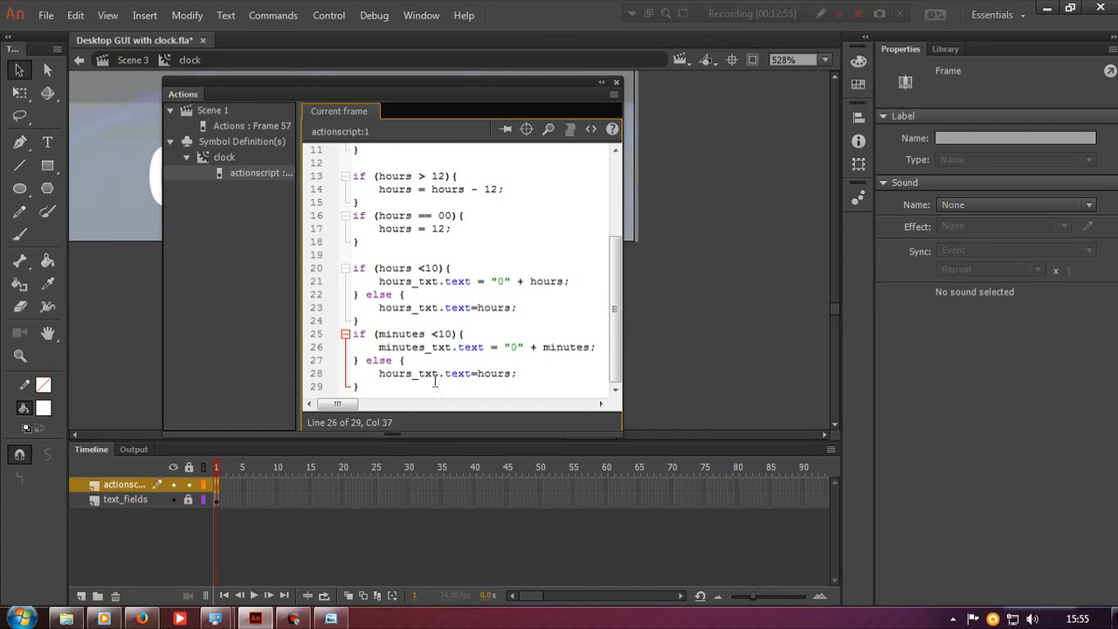
# Retarget the assignment in the minutes block's else branch to minutes_txt.text.
pyautogui.click(408, 375)
pyautogui.press('Delete')
pyautogui.press('BackSpace')
pyautogui.press('BackSpace')
pyautogui.press('BackSpace')
pyautogui.press('BackSpace')
pyautogui.write('nmi')
pyautogui.press('BackSpace')
pyautogui.press('BackSpace')
pyautogui.press('BackSpace')
pyautogui.write('minutes')
# Paste another copy of the hours <10 block at the script's end and change its condition to seconds <10.
pyautogui.click(527, 386)
pyautogui.press('Return')
pyautogui.hotkey('ctrl', 'v')
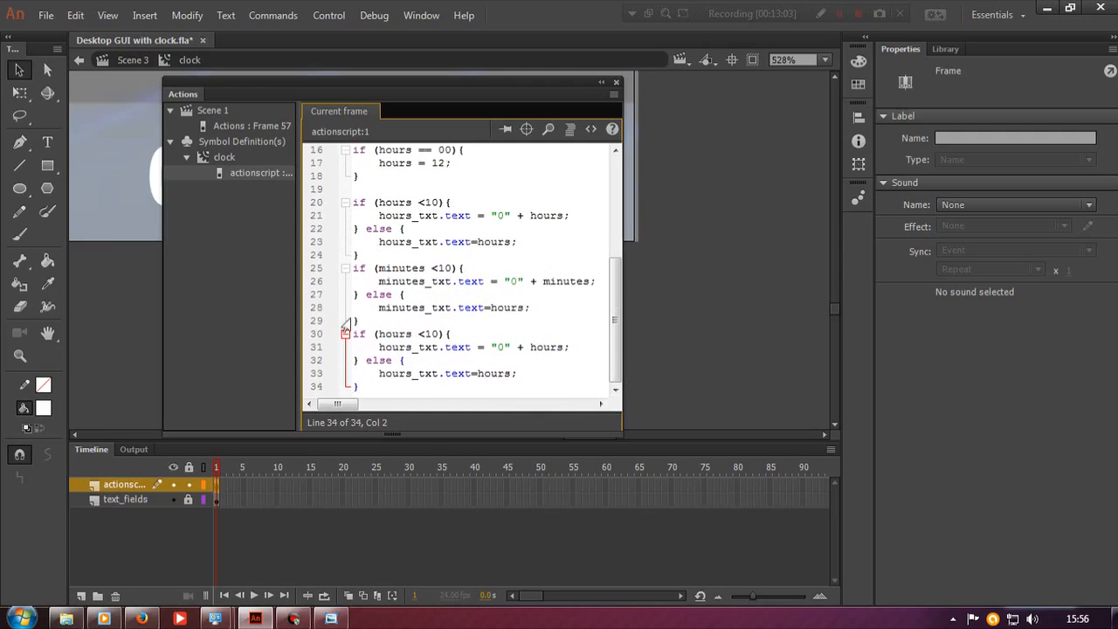
pyautogui.click(411, 337)
pyautogui.press('BackSpace')
pyautogui.press('BackSpace')
pyautogui.press('BackSpace')
pyautogui.press('BackSpace')
pyautogui.press('BackSpace')
pyautogui.write('seconds')
# Complete the minutes block's else branch so it reads minutes_txt.text=minutes;.
pyautogui.click(524, 306)
pyautogui.hotkey('shift', 'Left')
pyautogui.hotkey('shift', 'Left')
pyautogui.hotkey('shift', 'Left')
pyautogui.hotkey('shift', 'Left')
pyautogui.hotkey('shift', 'Left')
pyautogui.write('minutes')
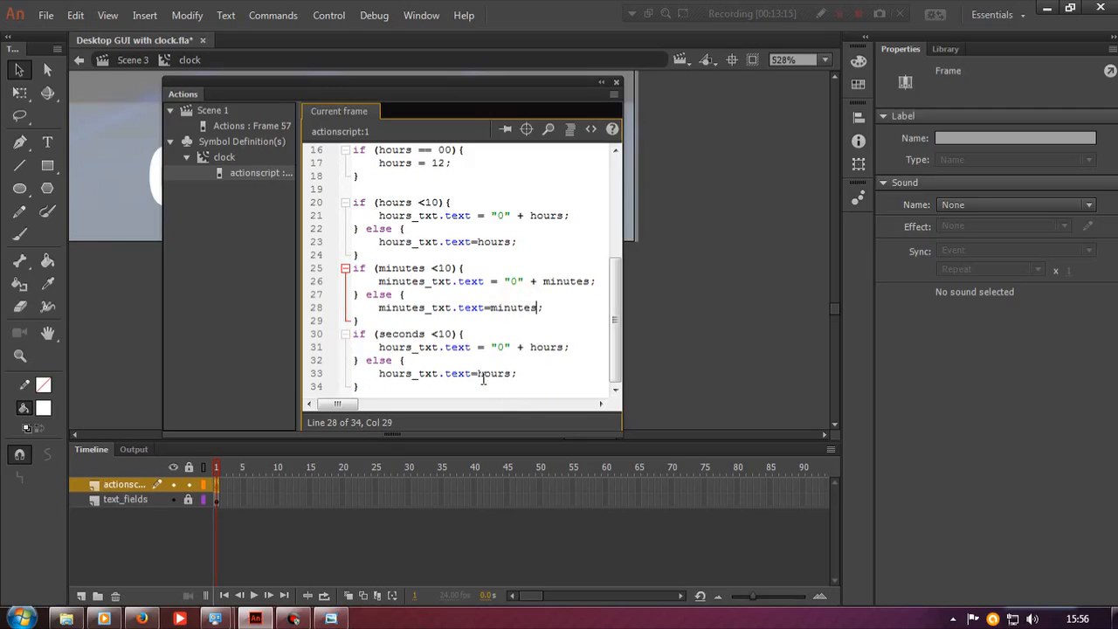
# Change the first assignment in the seconds block to seconds_txt.text = "0" + seconds;.
pyautogui.doubleClick(393, 347)
pyautogui.write('seconds')
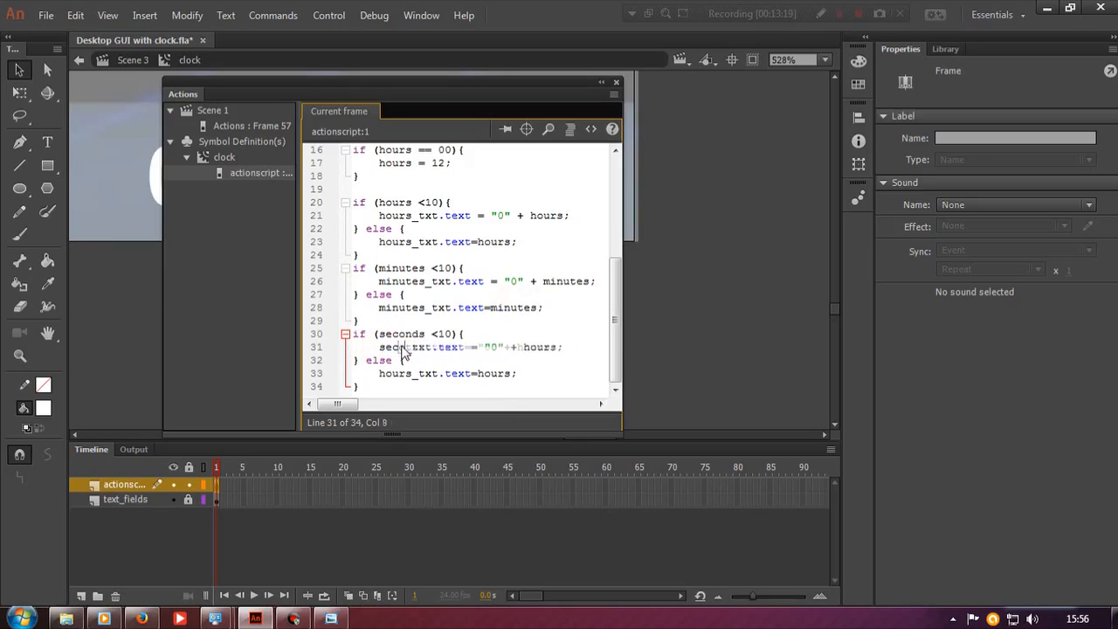
pyautogui.doubleClick(564, 348)
pyautogui.write('seconds')
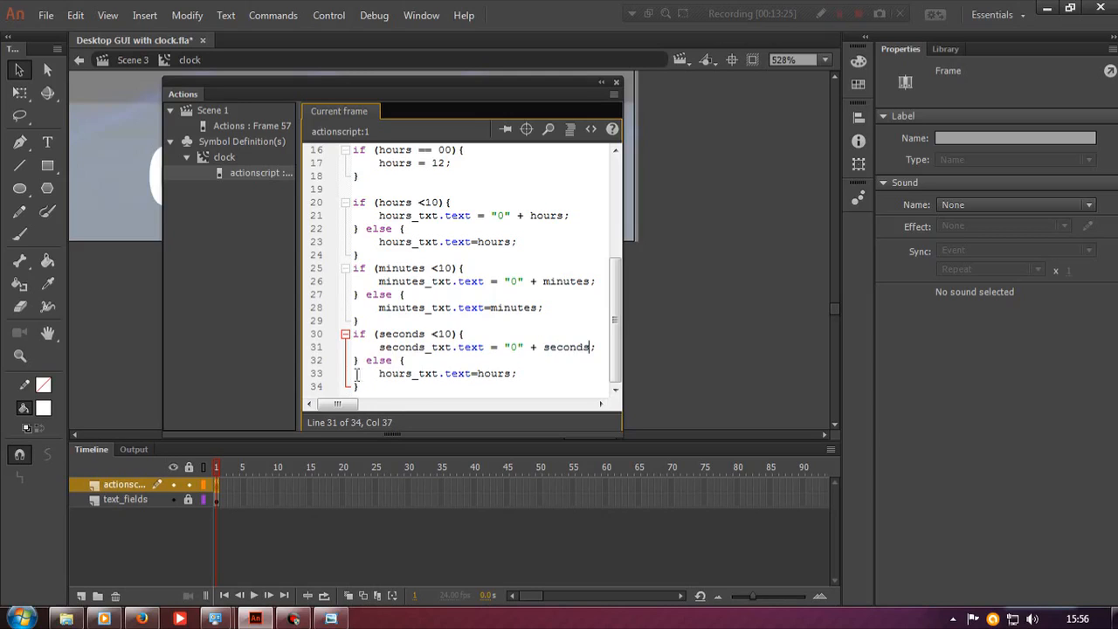
# Change the assignment in the seconds block's else branch to seconds_txt.text=seconds;.
pyautogui.moveTo(378, 374); pyautogui.dragTo(407, 374)
pyautogui.write('second')
pyautogui.hotkey('ctrl', 'Right')
pyautogui.hotkey('ctrl', 'Right')
pyautogui.hotkey('ctrl', 'Right')
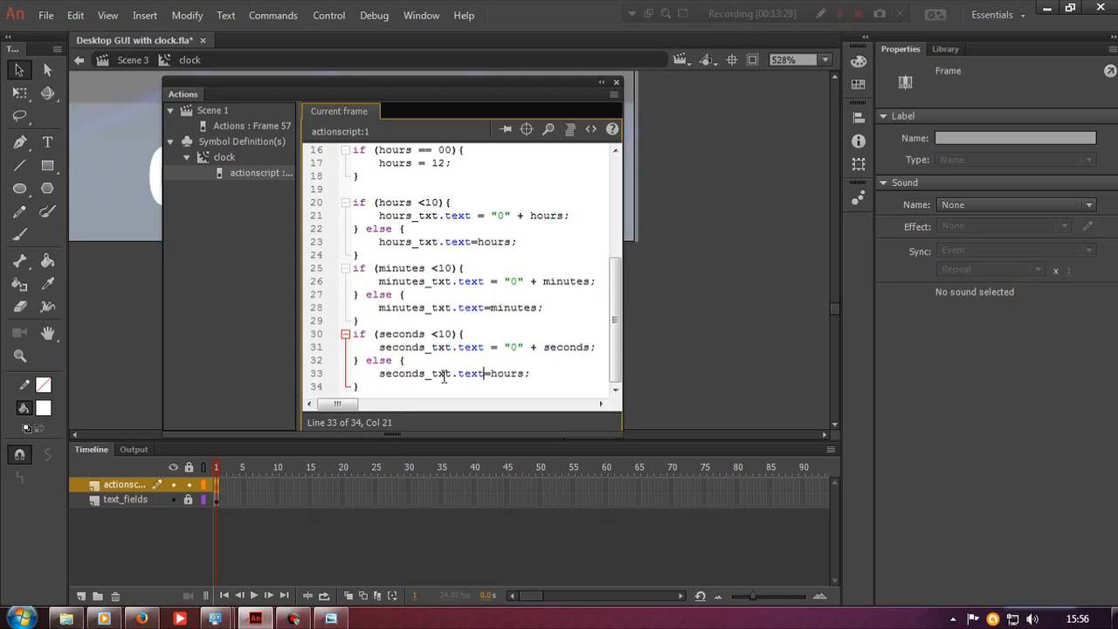
pyautogui.hotkey('shift', 'Right')
pyautogui.hotkey('shift', 'Right')
pyautogui.hotkey('shift', 'Right')
pyautogui.hotkey('shift', 'Right')
pyautogui.hotkey('shift', 'Right')
pyautogui.write('seconds')
# End the script with an empty line, save the document and close the code editor.
pyautogui.click(362, 386)
pyautogui.press('Return')
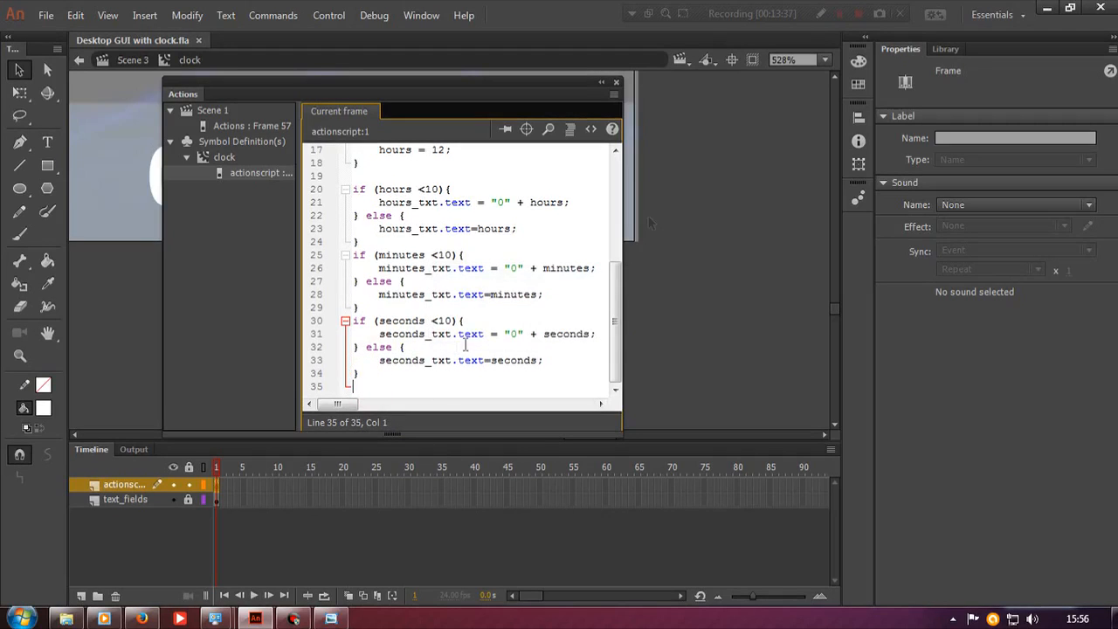
pyautogui.click(617, 83)
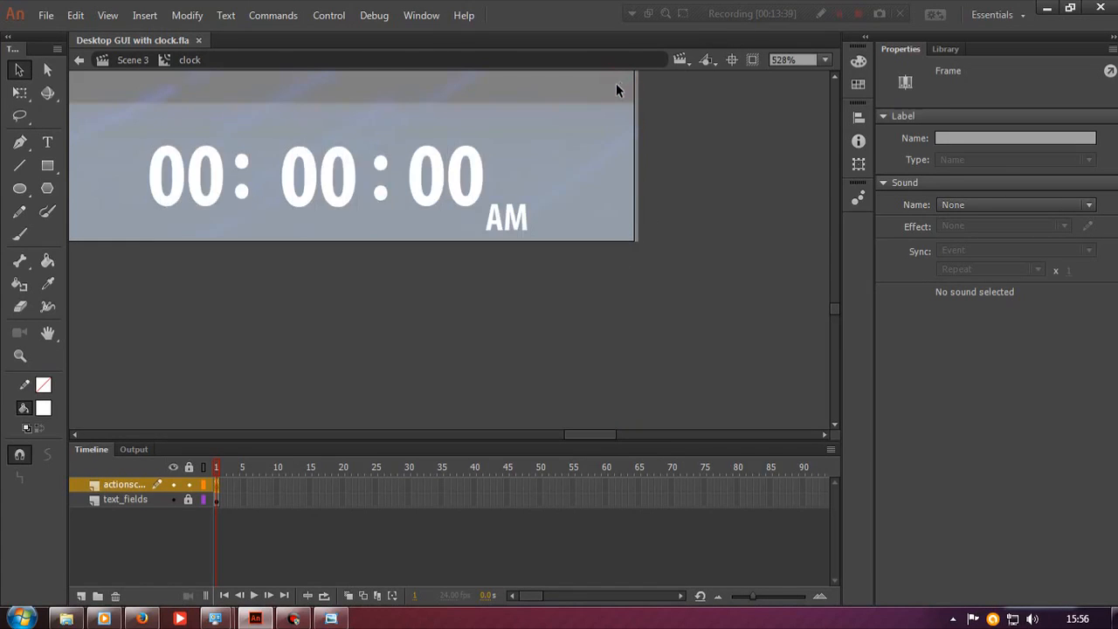
# In the clock movie clip, add a keyframe at frame 2 of the actionscript layer and extend the text_fields layer to frame 2.
pyautogui.doubleClick(125, 100)
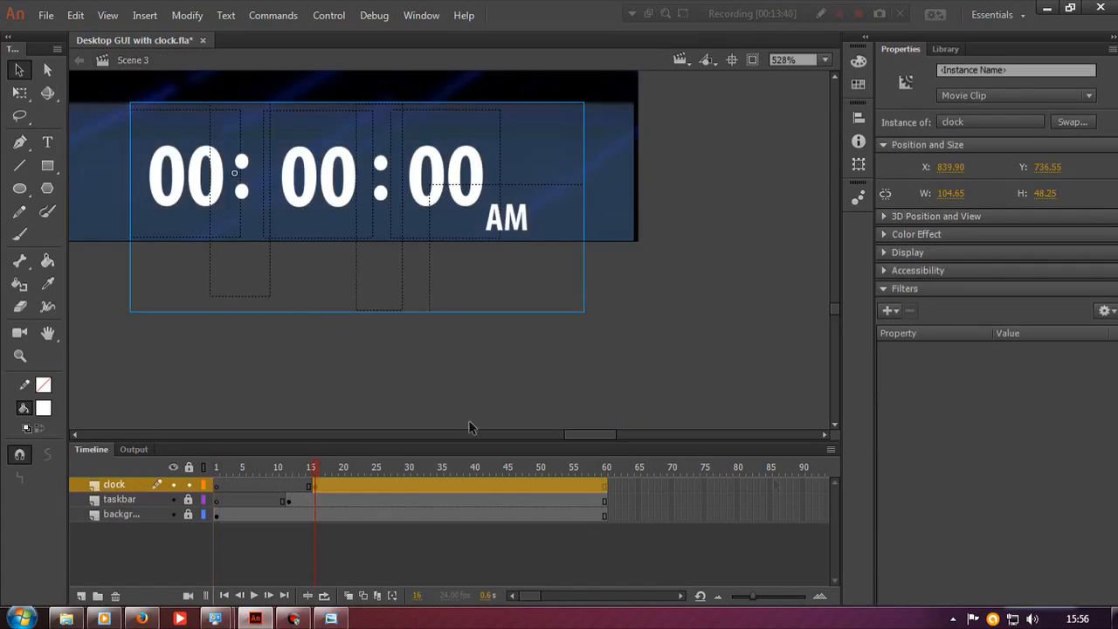
pyautogui.doubleClick(423, 189)
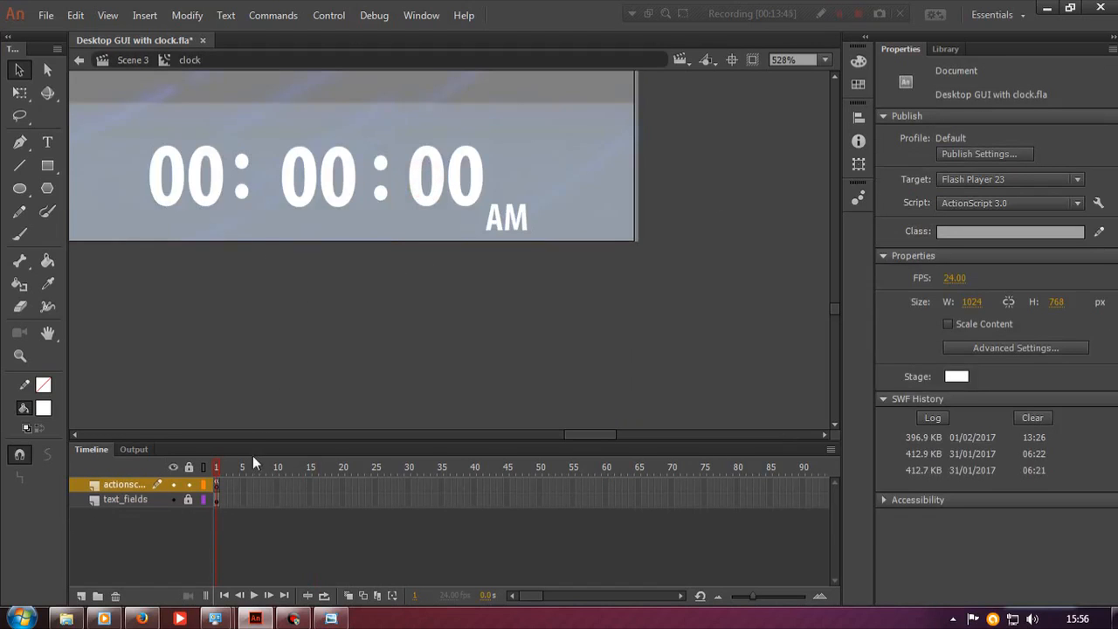
pyautogui.click(224, 484)
pyautogui.press('.')
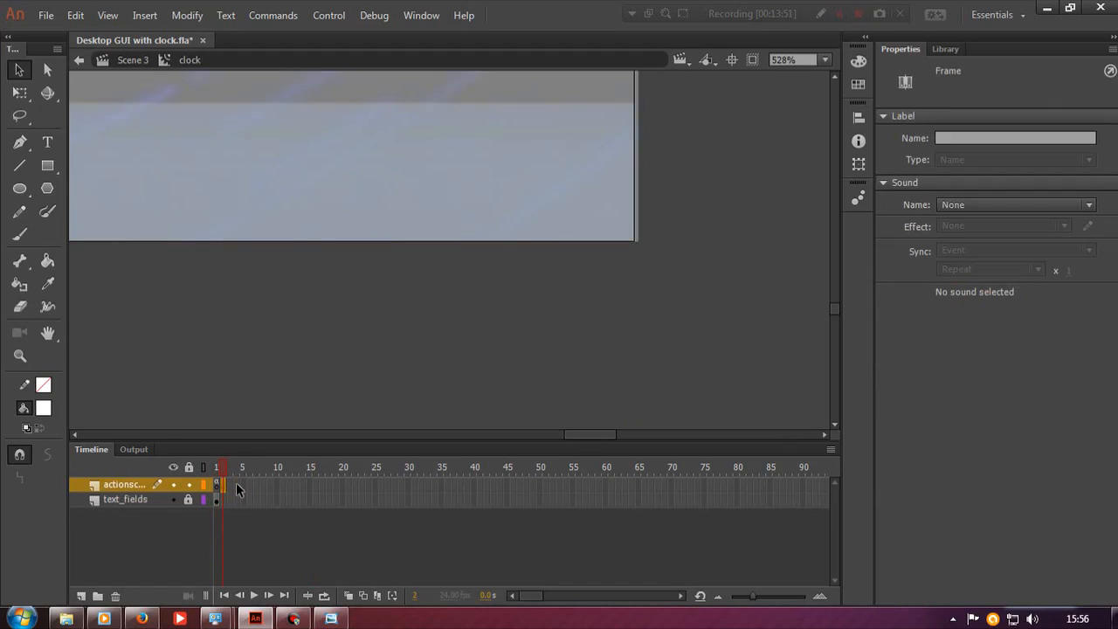
pyautogui.click(225, 500)
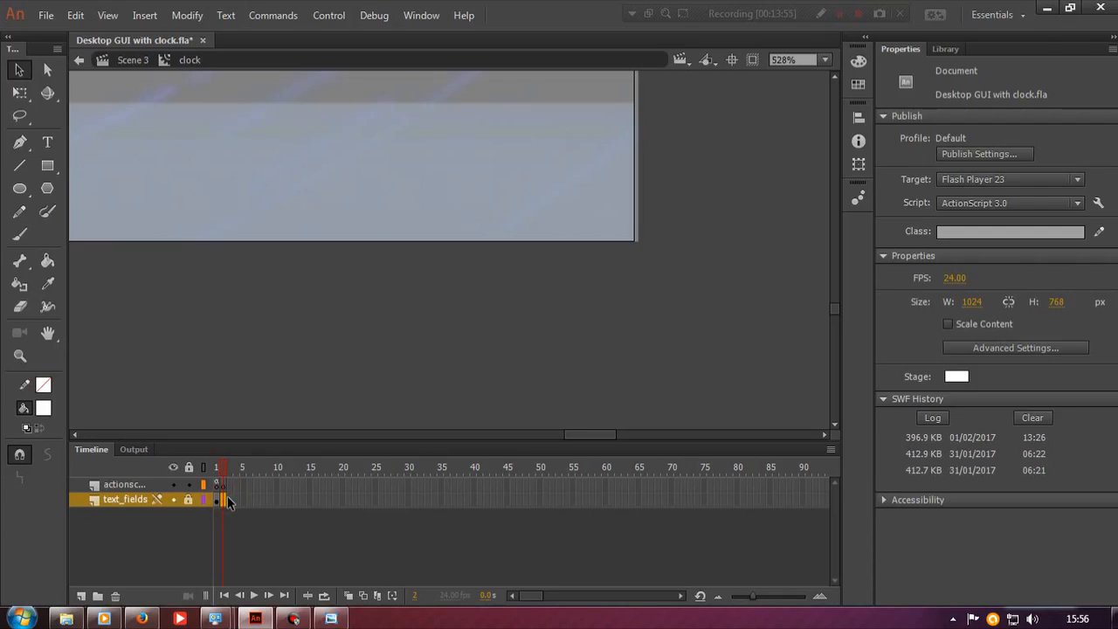
pyautogui.click(226, 499)
pyautogui.click(367, 371)
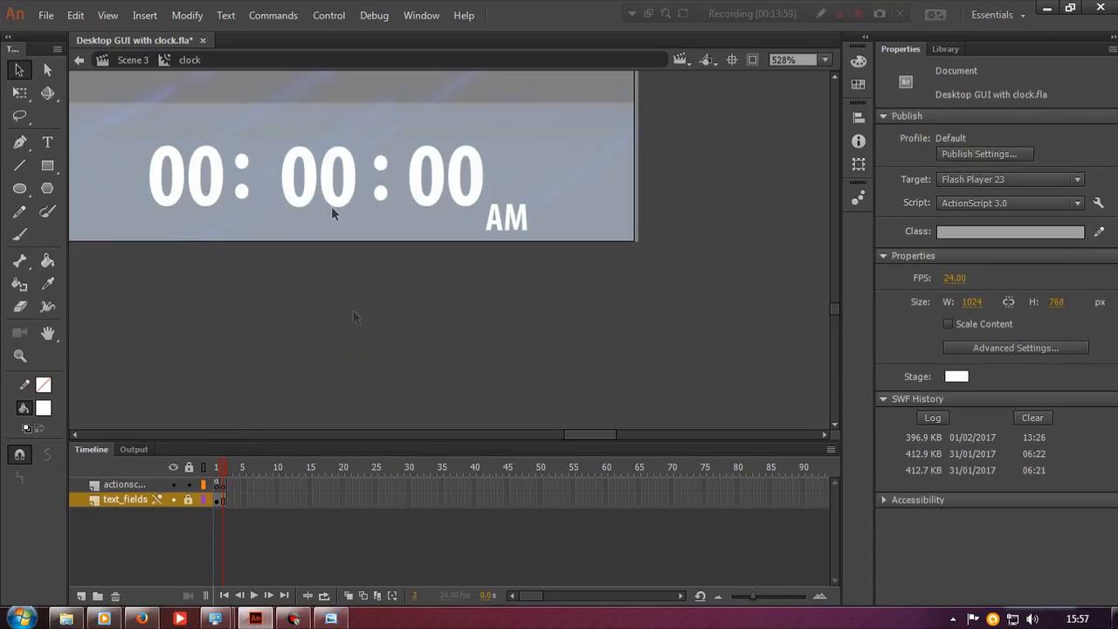
# Leave the clock symbol for Scene 3 and test the scene.
pyautogui.doubleClick(355, 331)
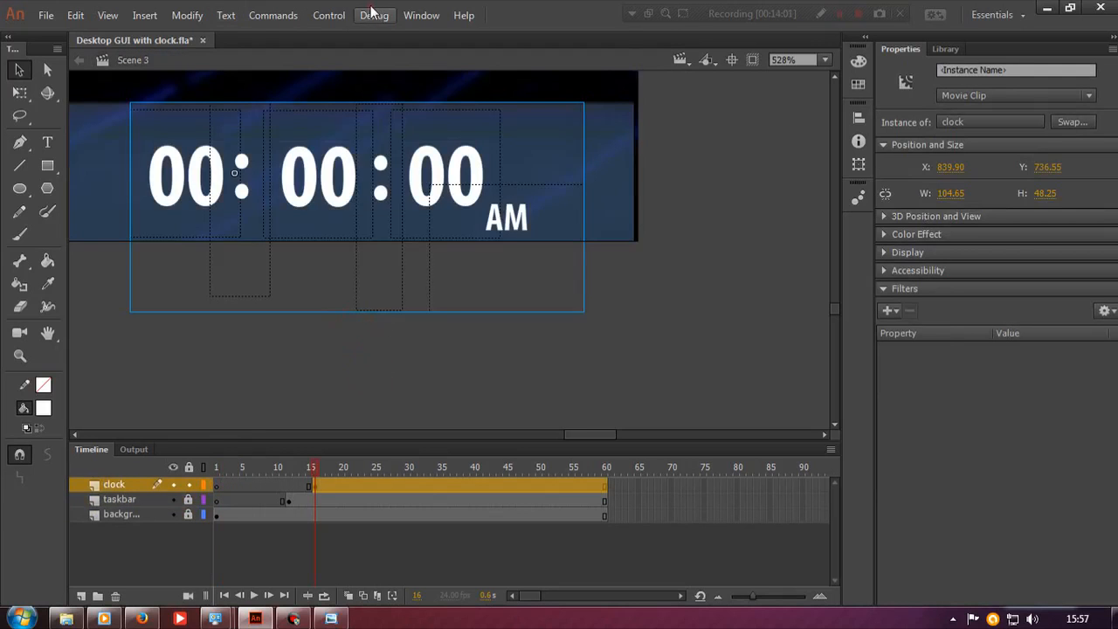
pyautogui.click(331, 14)
pyautogui.click(352, 176)
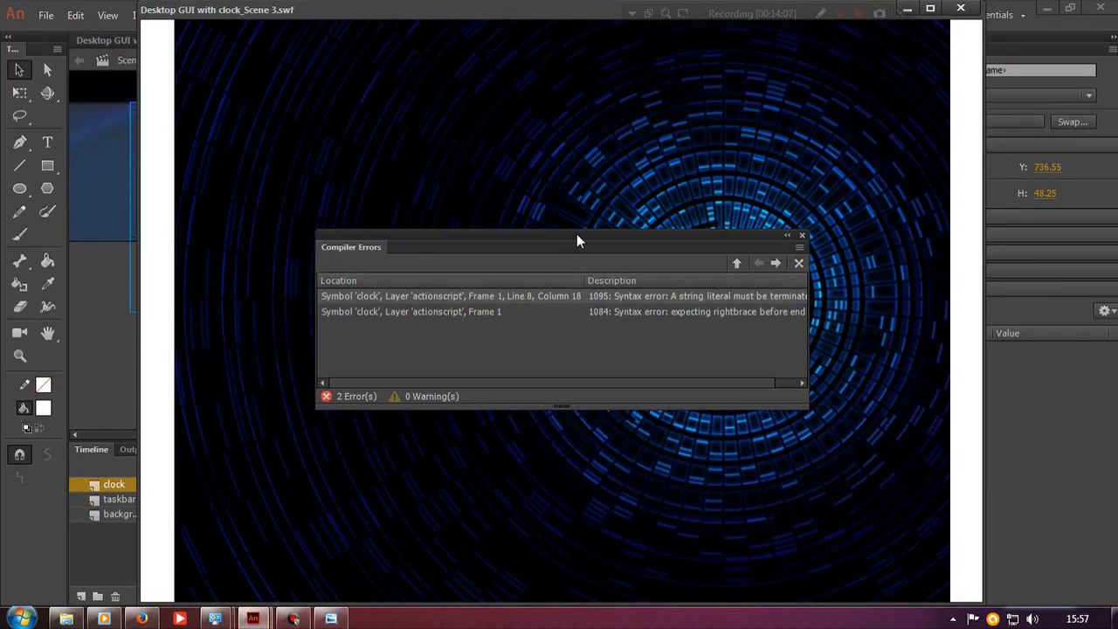
# Open the line 8 string literal error and add the missing closing quotation mark after PM.
pyautogui.moveTo(572, 234); pyautogui.dragTo(571, 208)
pyautogui.doubleClick(606, 269)
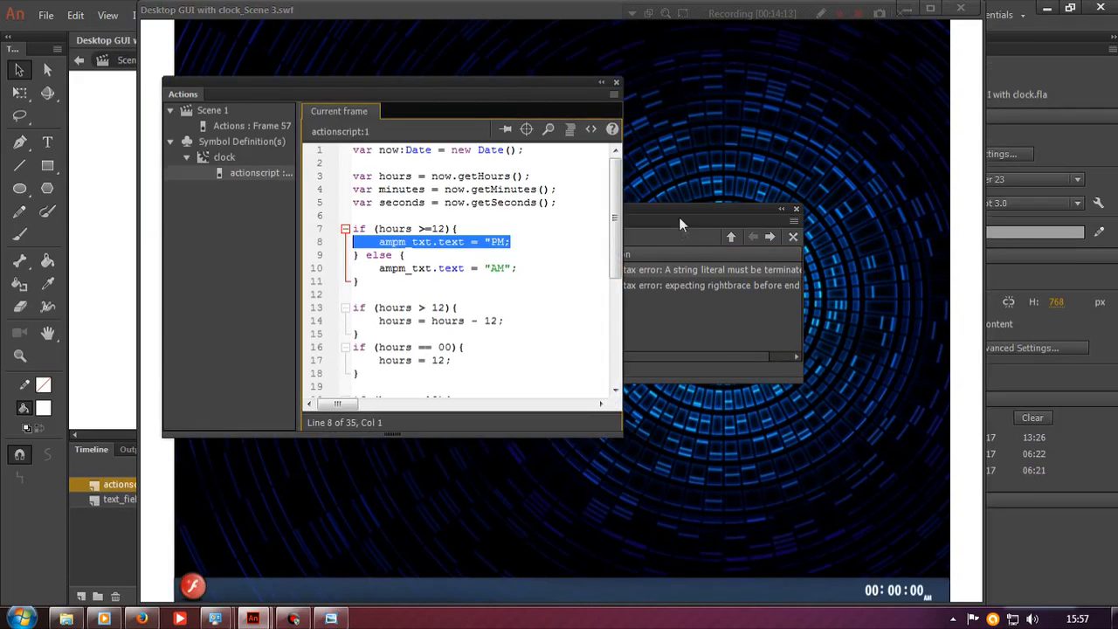
pyautogui.click(718, 358)
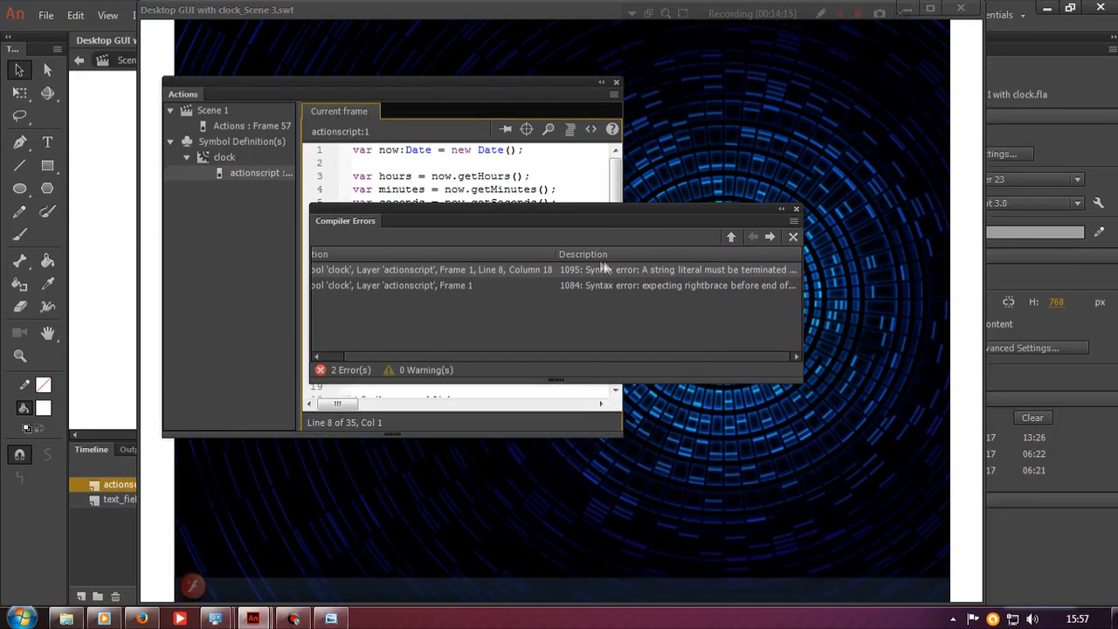
pyautogui.click(510, 87)
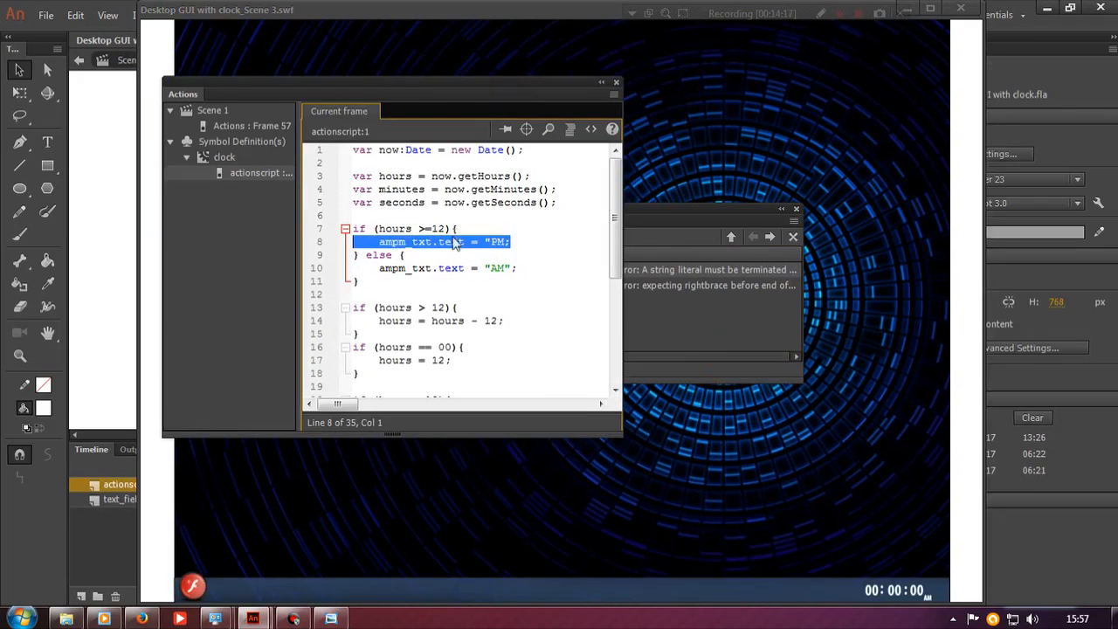
pyautogui.click(504, 242)
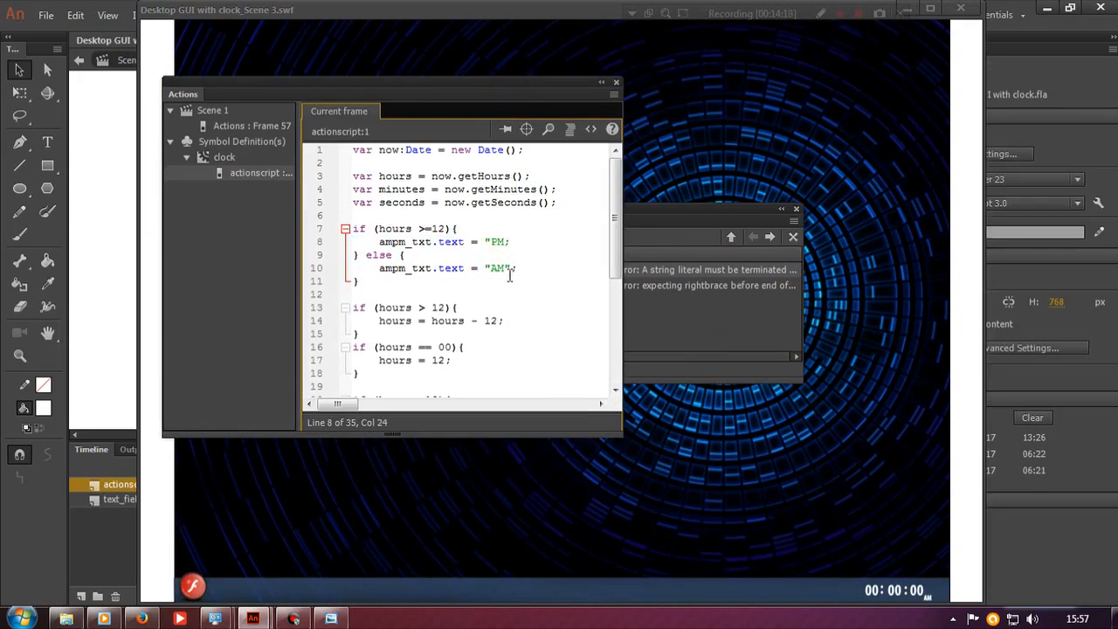
pyautogui.write('"')
# Check the code location of the missing right brace error and close the script, error list and test movie.
pyautogui.click(720, 286)
pyautogui.doubleClick(720, 286)
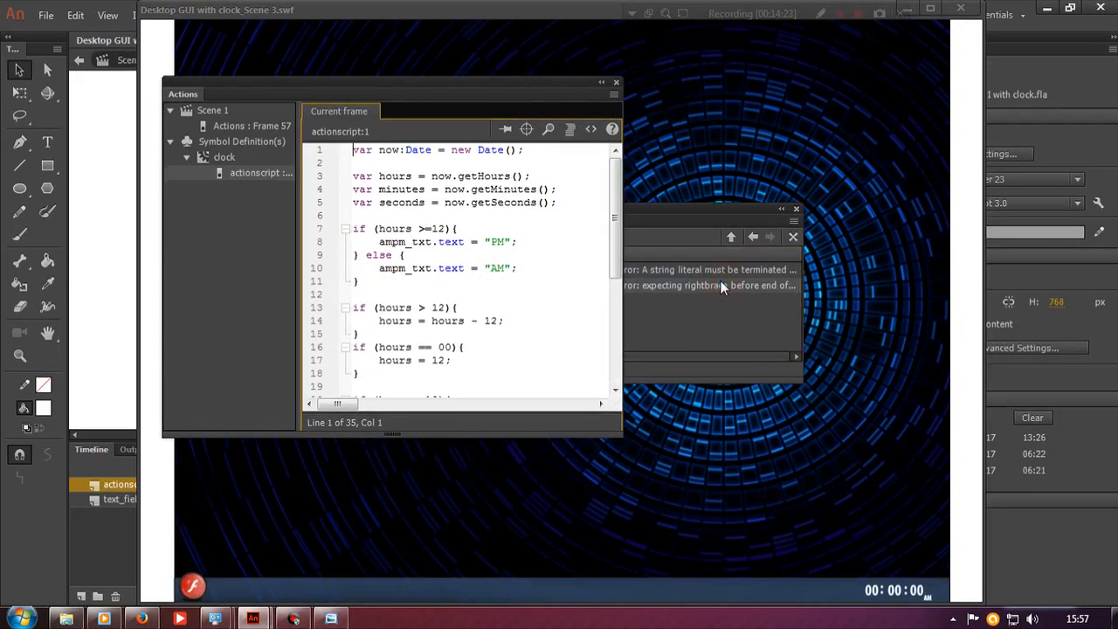
pyautogui.click(615, 83)
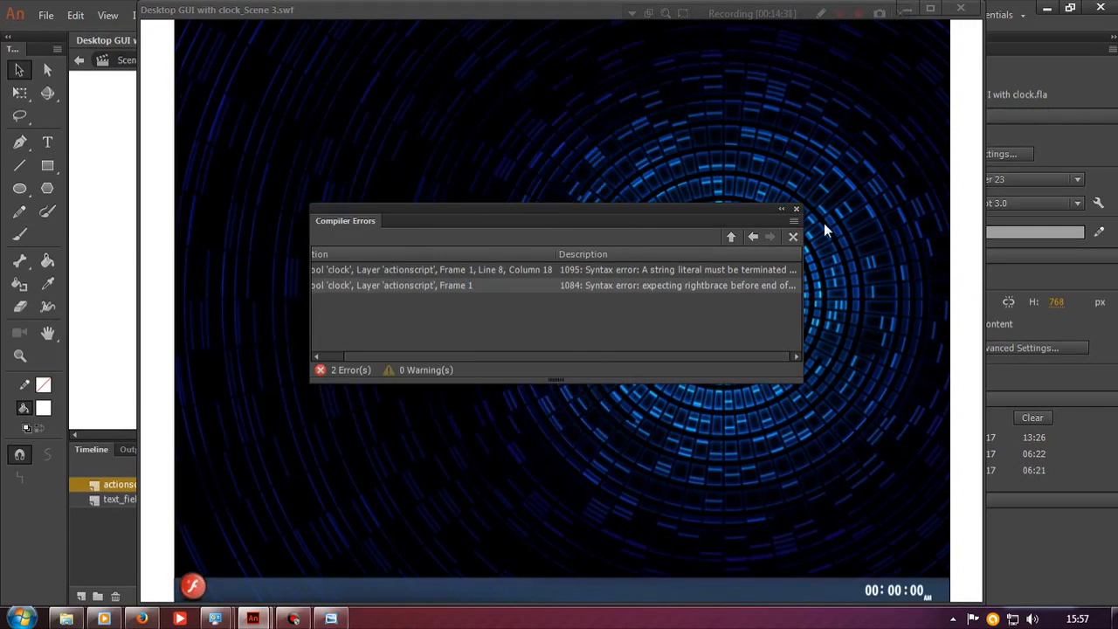
pyautogui.click(795, 211)
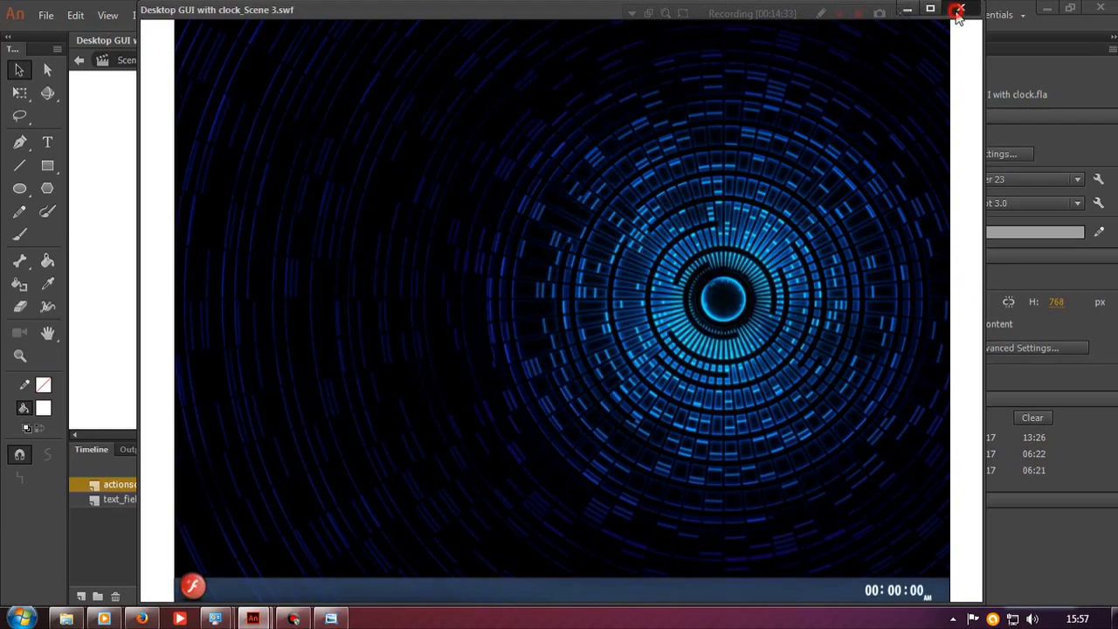
pyautogui.click(960, 9)
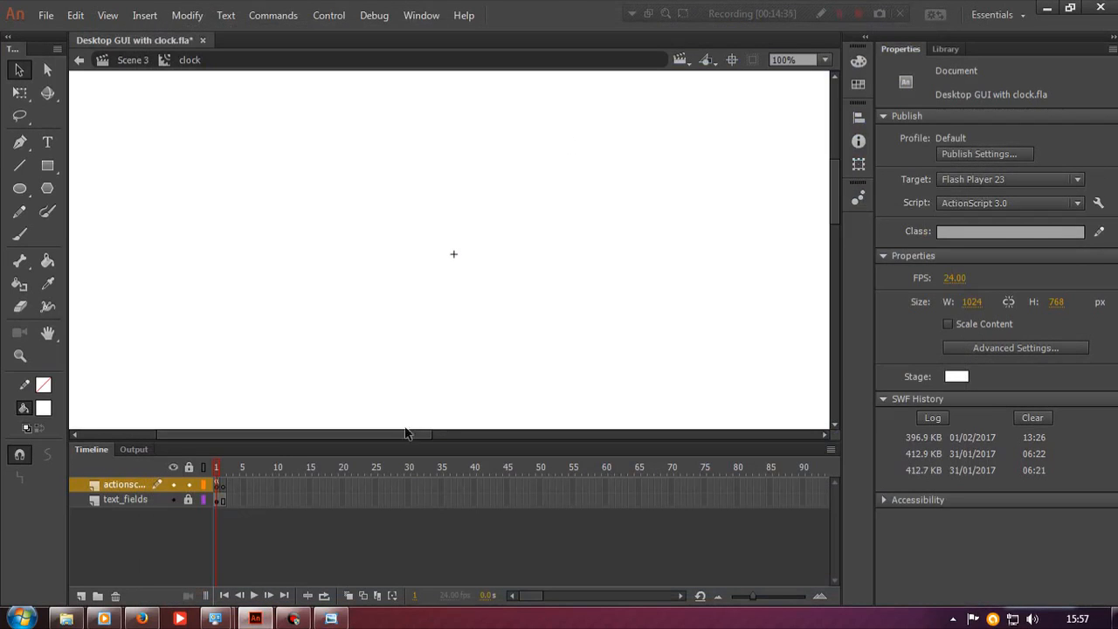
pyautogui.click(416, 265)
pyautogui.scroll(-5, 425, 387)
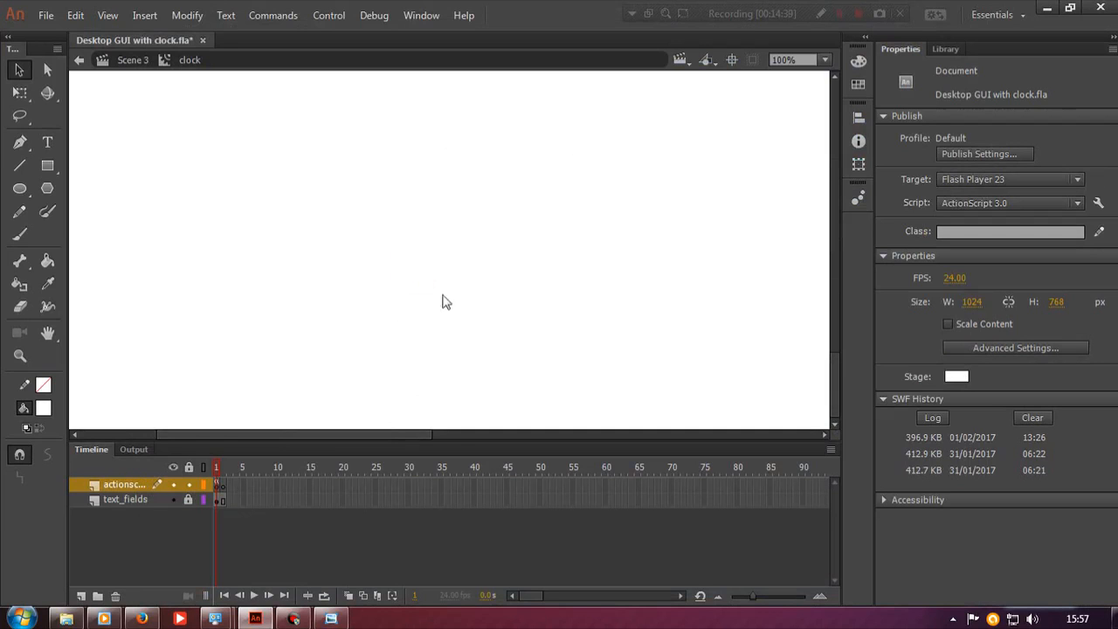
pyautogui.click(825, 59)
pyautogui.click(816, 78)
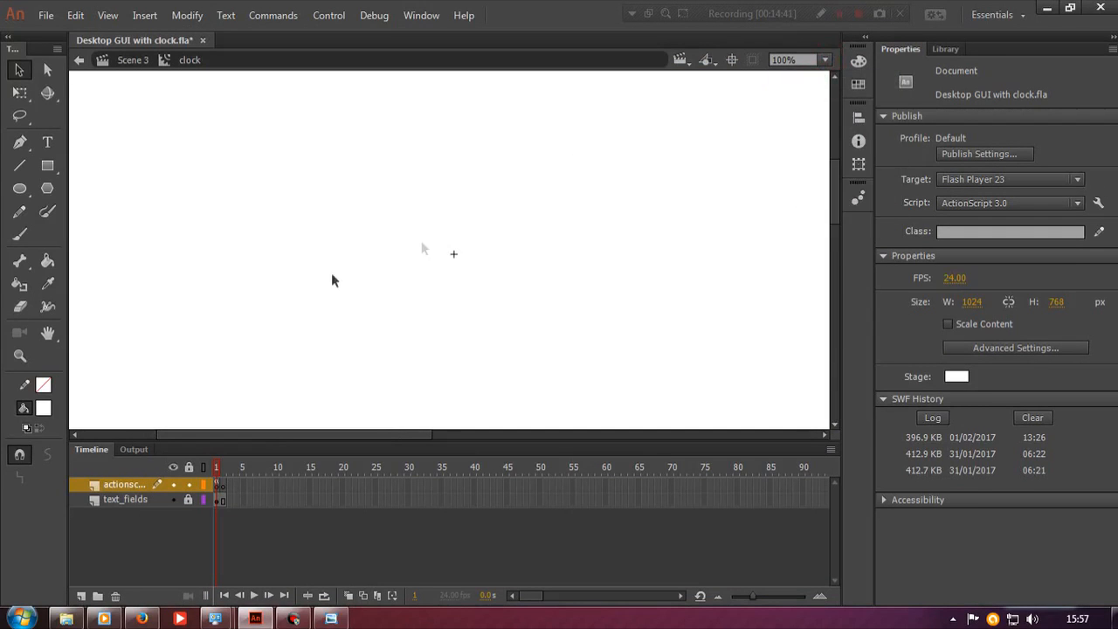
pyautogui.click(236, 382)
# Test the clock symbol on its own and close the preview.
pyautogui.click(328, 15)
pyautogui.click(357, 175)
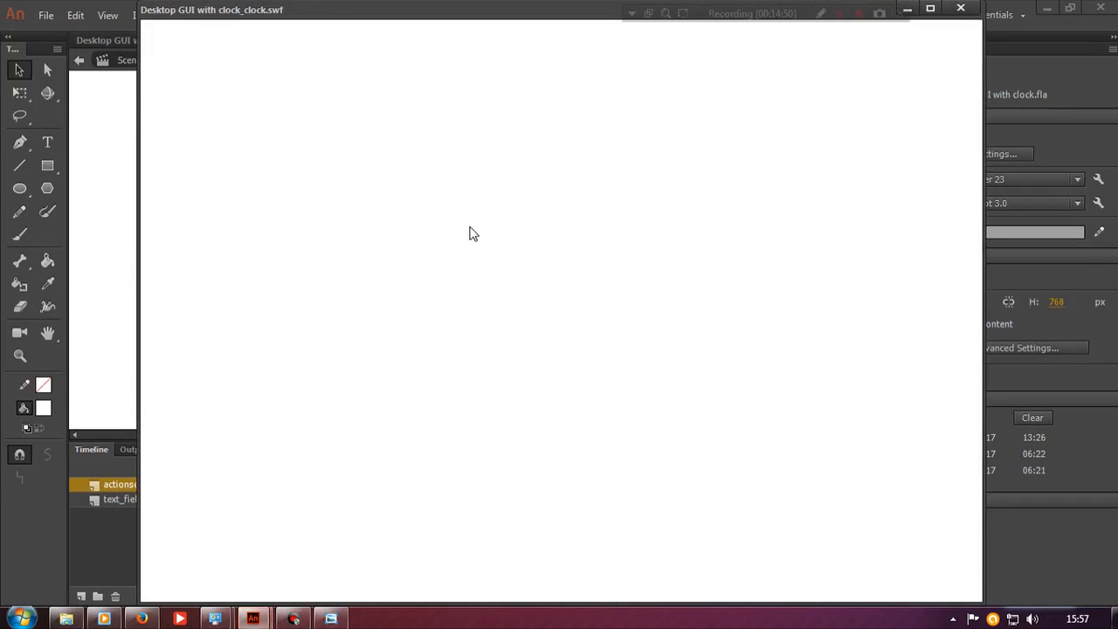
pyautogui.click(959, 9)
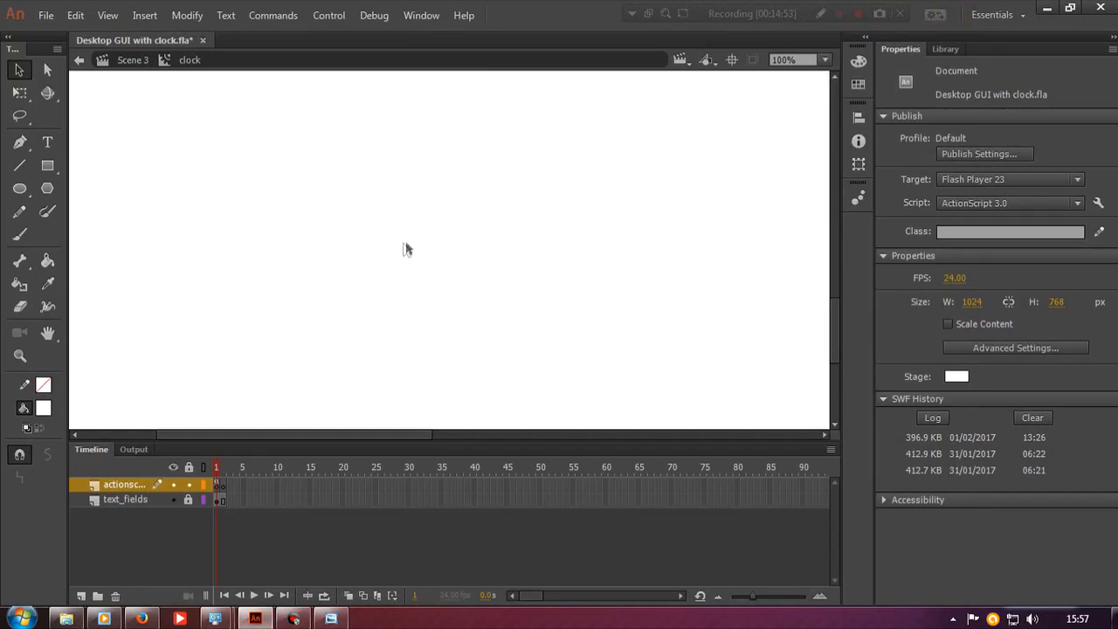
# Return from the clock symbol to Scene 3 with the whole stage in view.
pyautogui.hotkey('ctrl', '-')
pyautogui.hotkey('ctrl', '-')
pyautogui.hotkey('ctrl', '-')
pyautogui.hotkey('ctrl', '-')
pyautogui.hotkey('ctrl', '-')
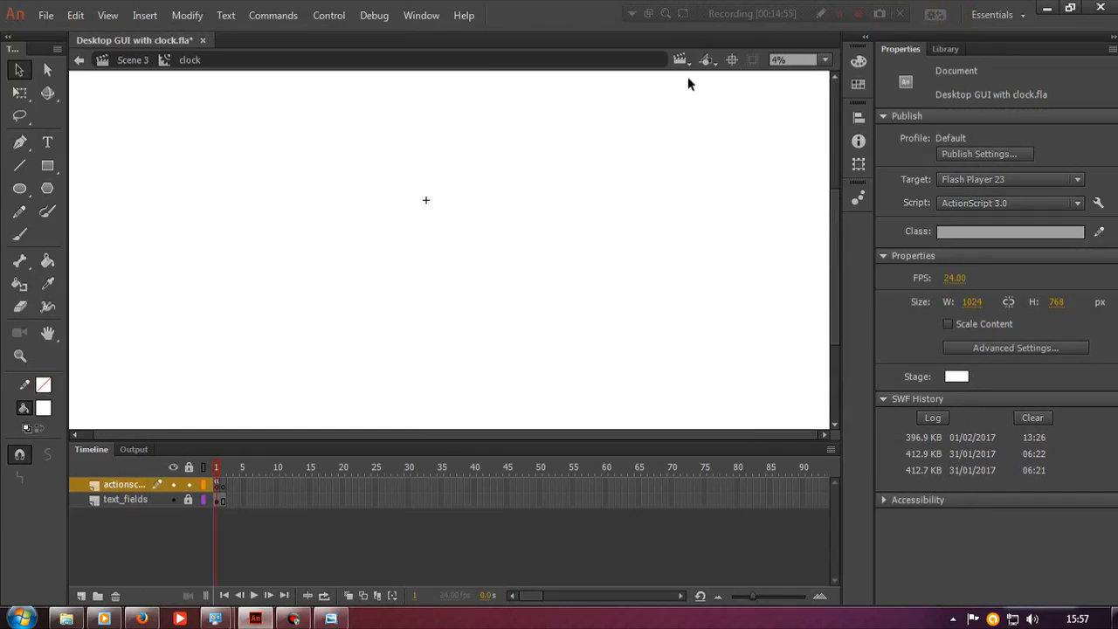
pyautogui.click(825, 63)
pyautogui.click(811, 167)
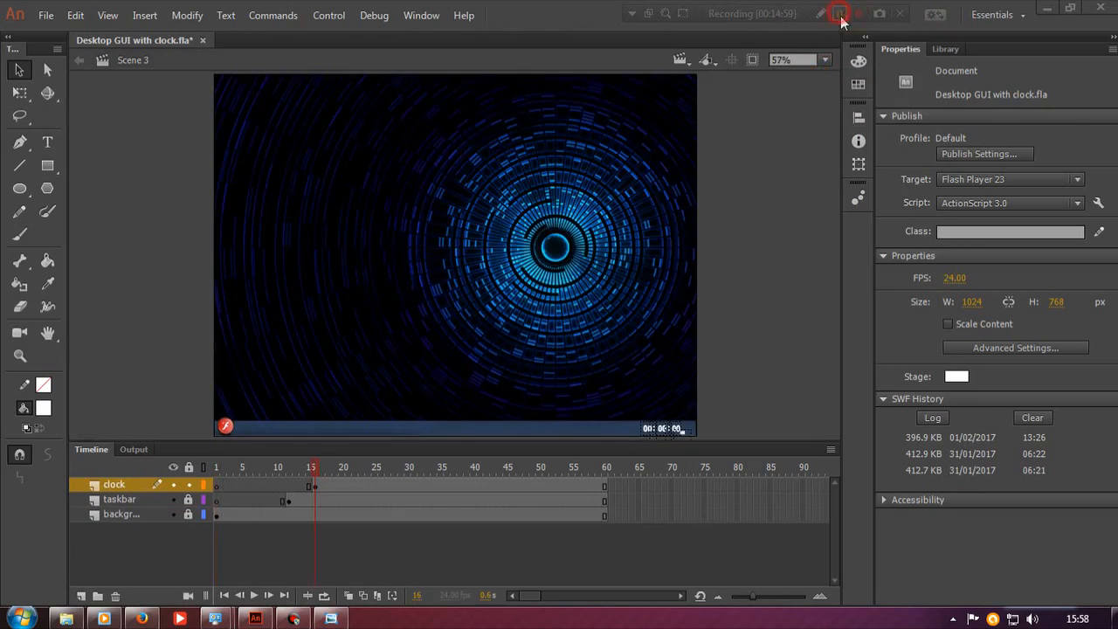
# Test Scene 3 on its own to check the running clock, and close the preview.
pyautogui.click(680, 59)
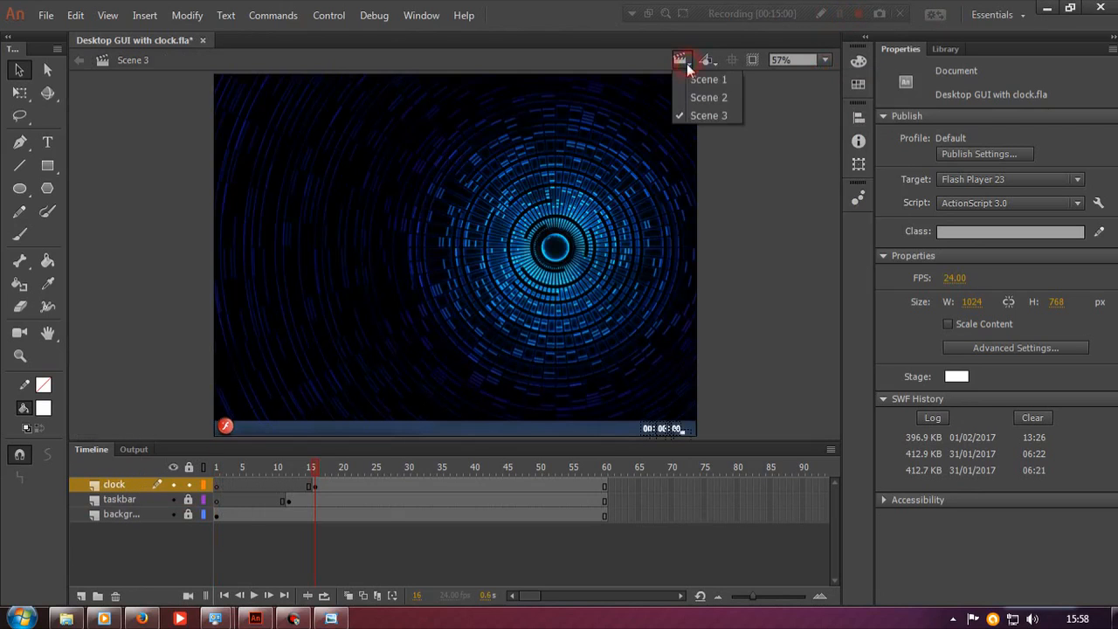
pyautogui.click(330, 15)
pyautogui.click(312, 18)
pyautogui.click(358, 173)
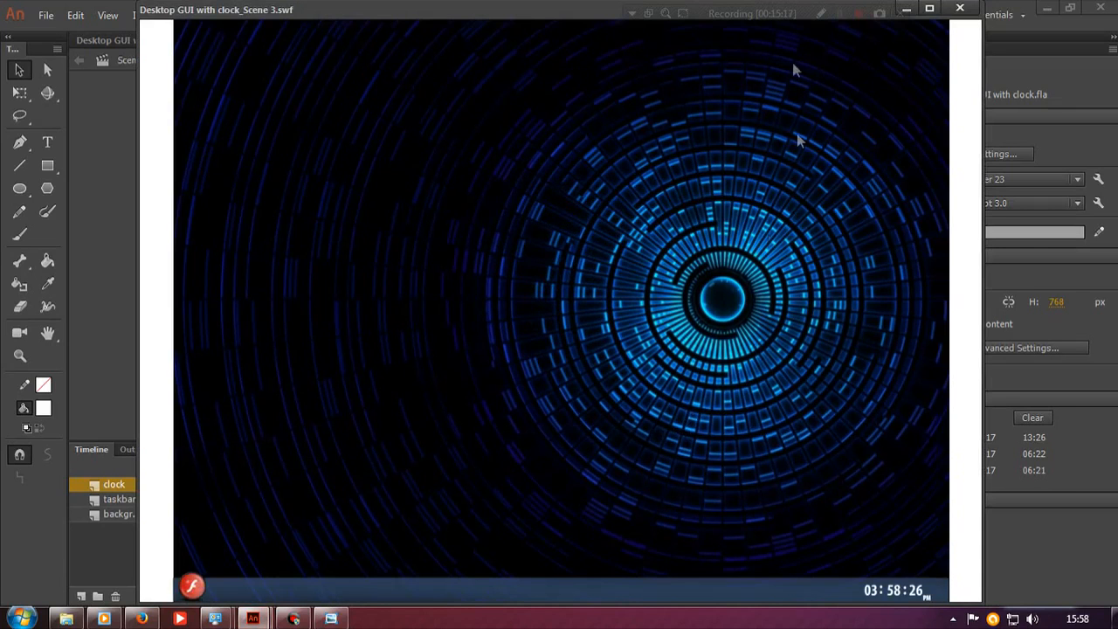
pyautogui.click(960, 8)
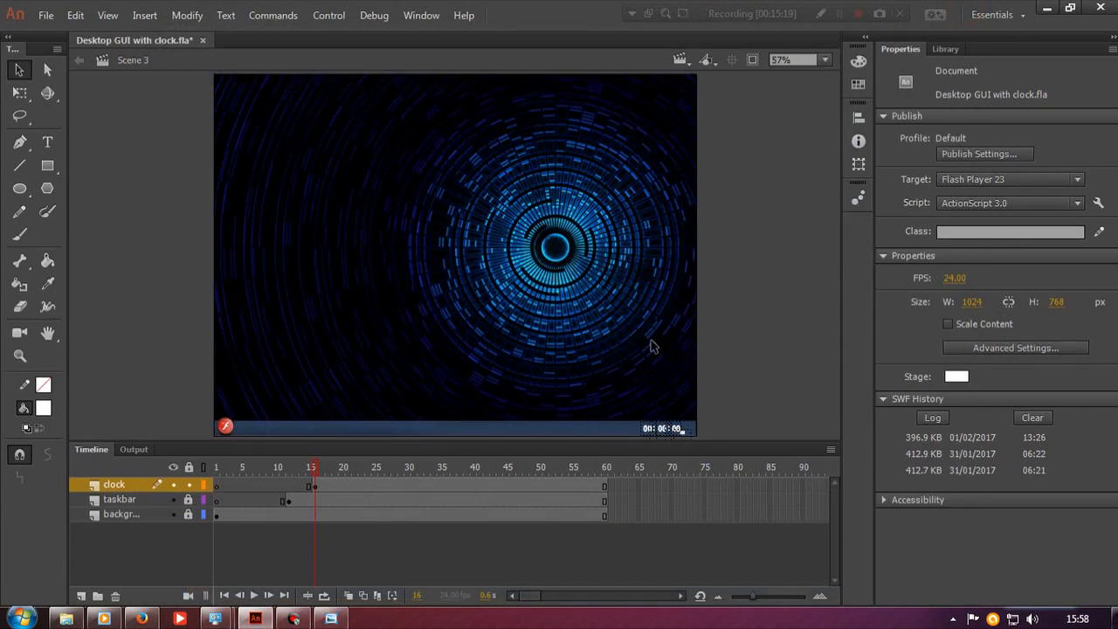
# Add a new layer above the clock layer and name it Actions.
pyautogui.click(81, 596)
pyautogui.doubleClick(112, 483)
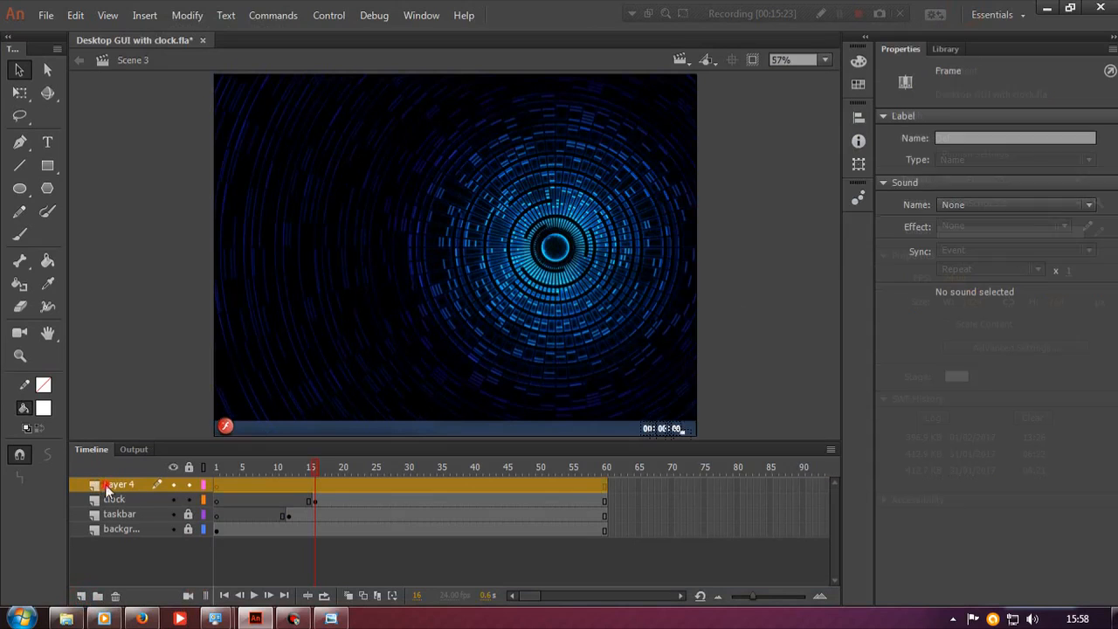
pyautogui.write('Actions')
pyautogui.press('Return')
# Add a stop(); script on a blank keyframe at frame 58 of the Actions layer and save the document.
pyautogui.click(591, 486)
pyautogui.press('F7')
pyautogui.rightClick(593, 484)
pyautogui.click(637, 472)
pyautogui.write('s')
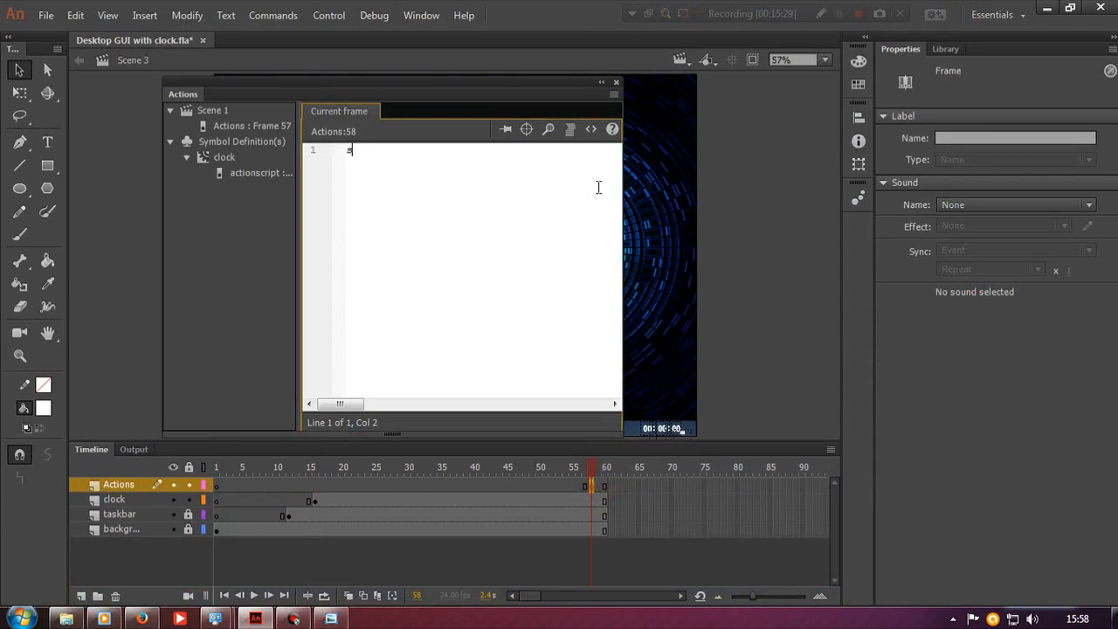
pyautogui.write('top()')
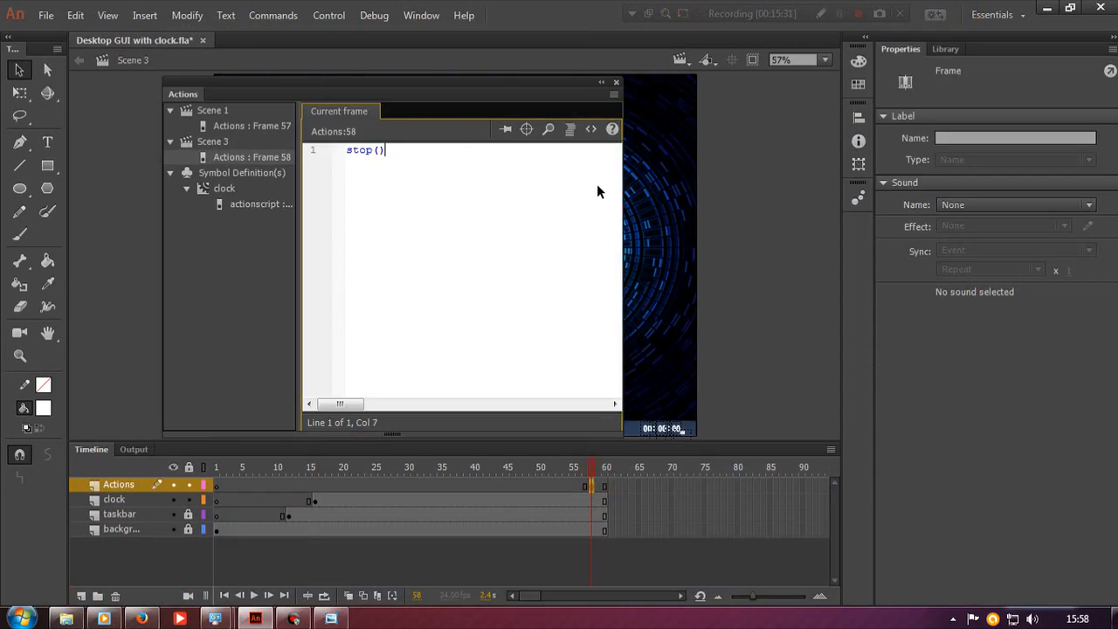
pyautogui.write(';')
pyautogui.press('Return')
pyautogui.hotkey('ctrl', 's')
# Test Scene 3 with its stop script and close the preview and the script editor.
pyautogui.click(332, 15)
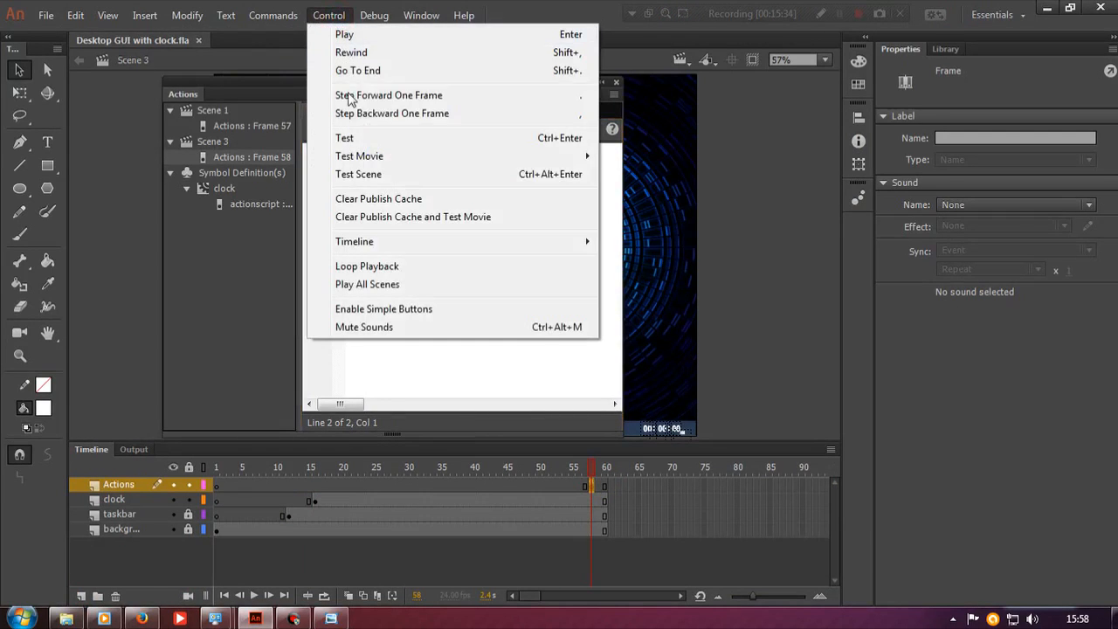
pyautogui.click(338, 174)
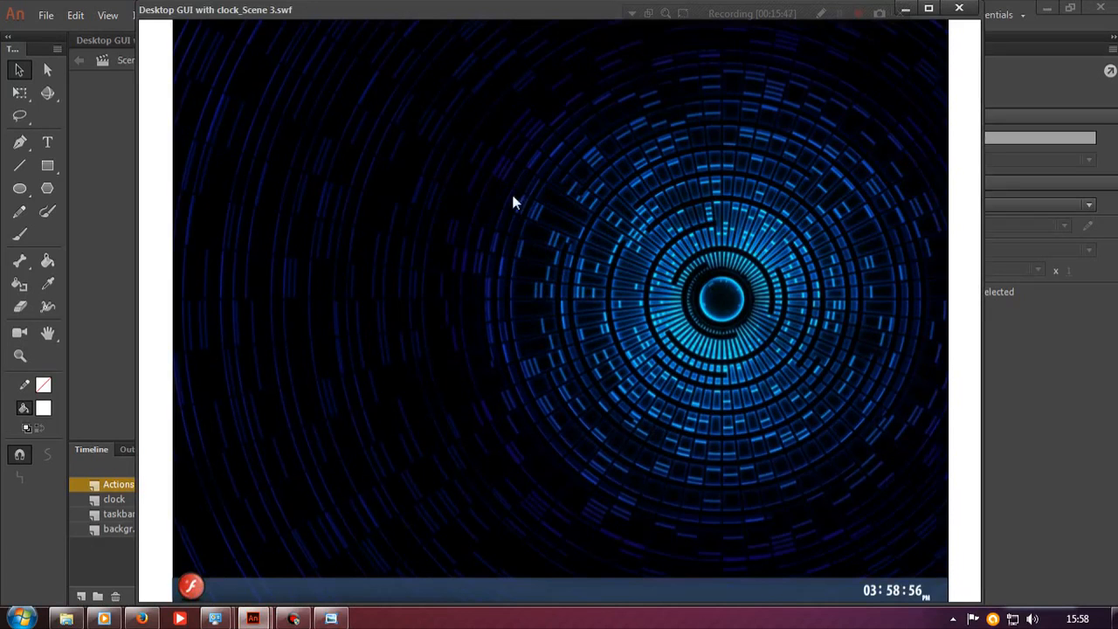
pyautogui.click(959, 8)
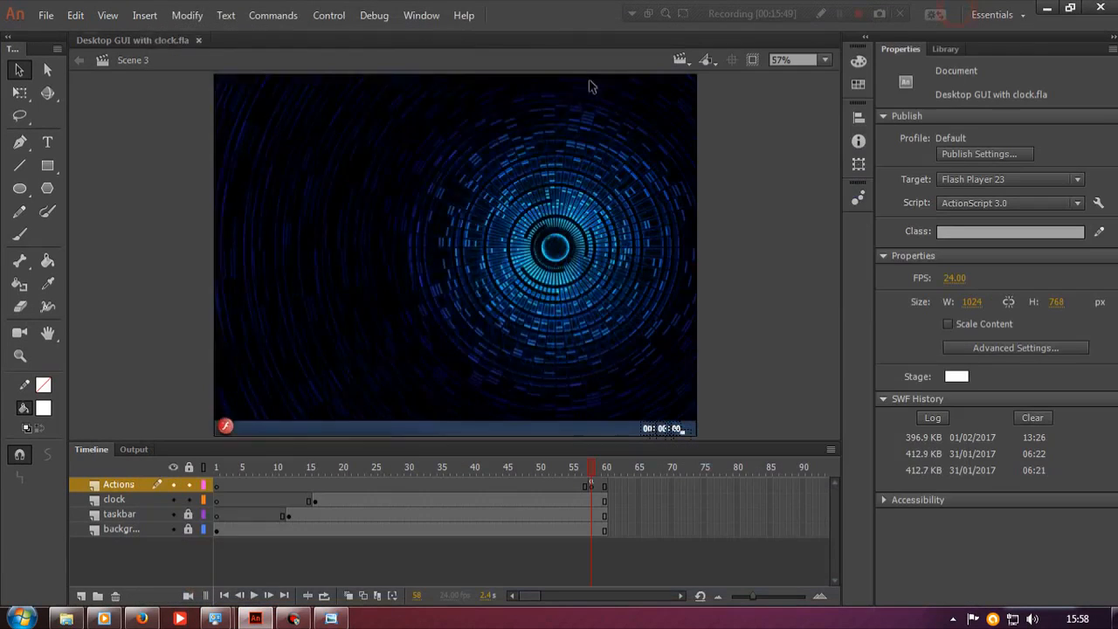
pyautogui.press('F9')
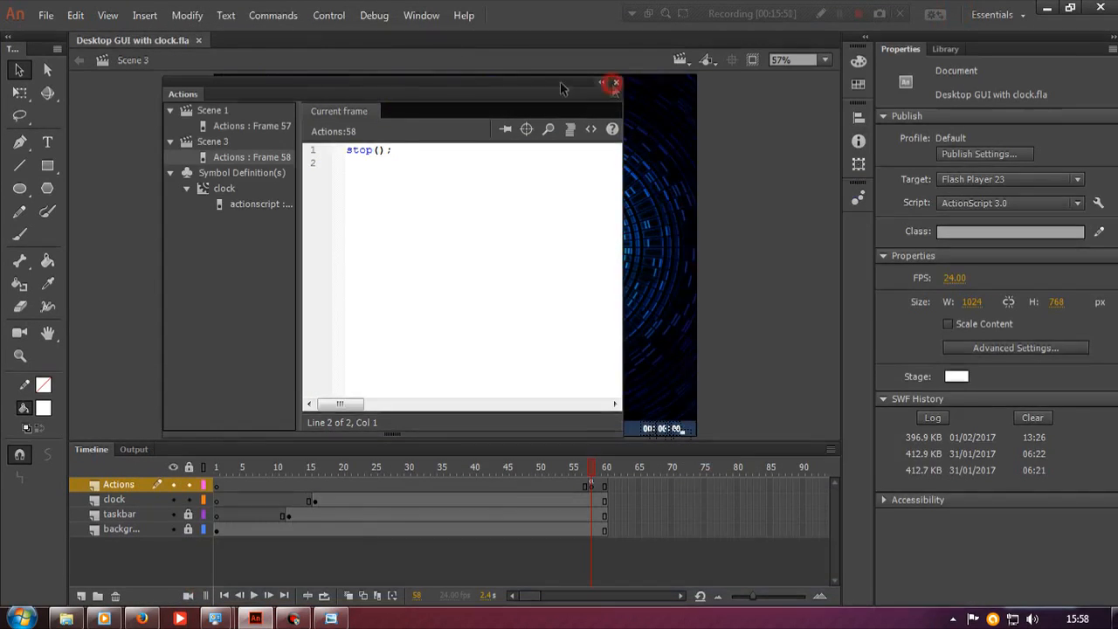
pyautogui.press('F9')
# Test the whole movie and log in with the username and account password to reach the desktop.
pyautogui.click(328, 14)
pyautogui.click(348, 138)
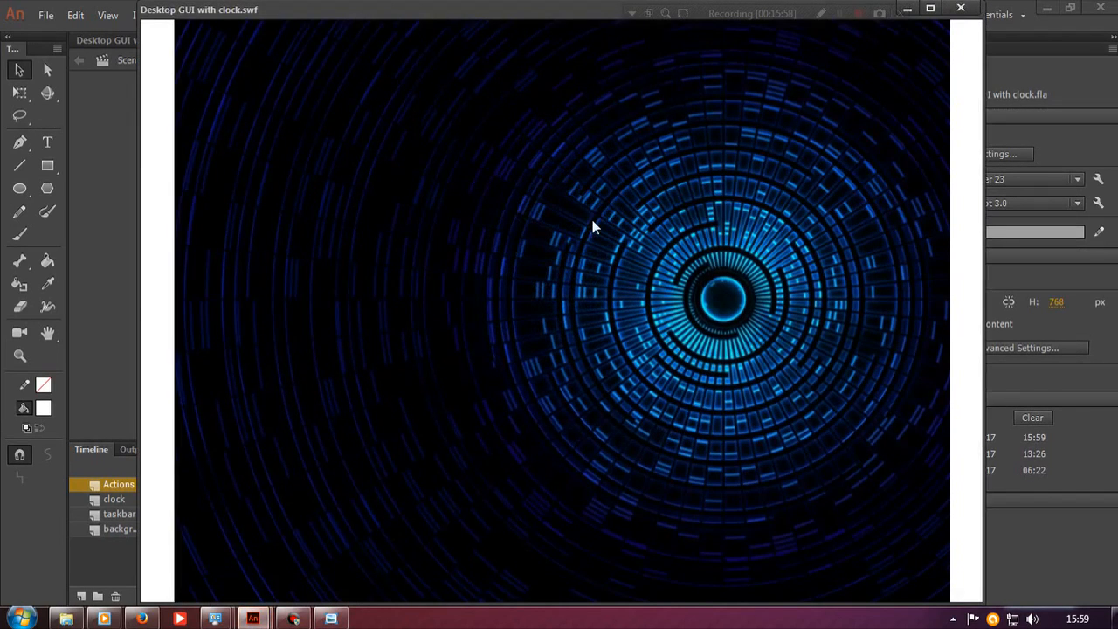
pyautogui.click(557, 281)
pyautogui.write('Corey')
pyautogui.press('Tab')
pyautogui.write('********')
pyautogui.click(527, 331)
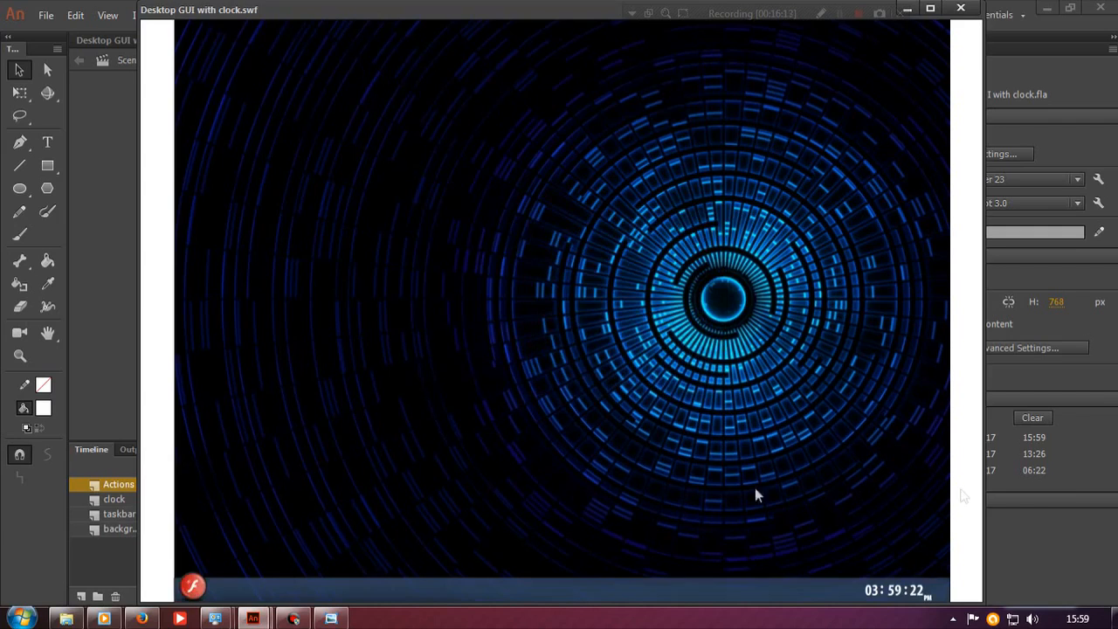
pyautogui.click(927, 595)
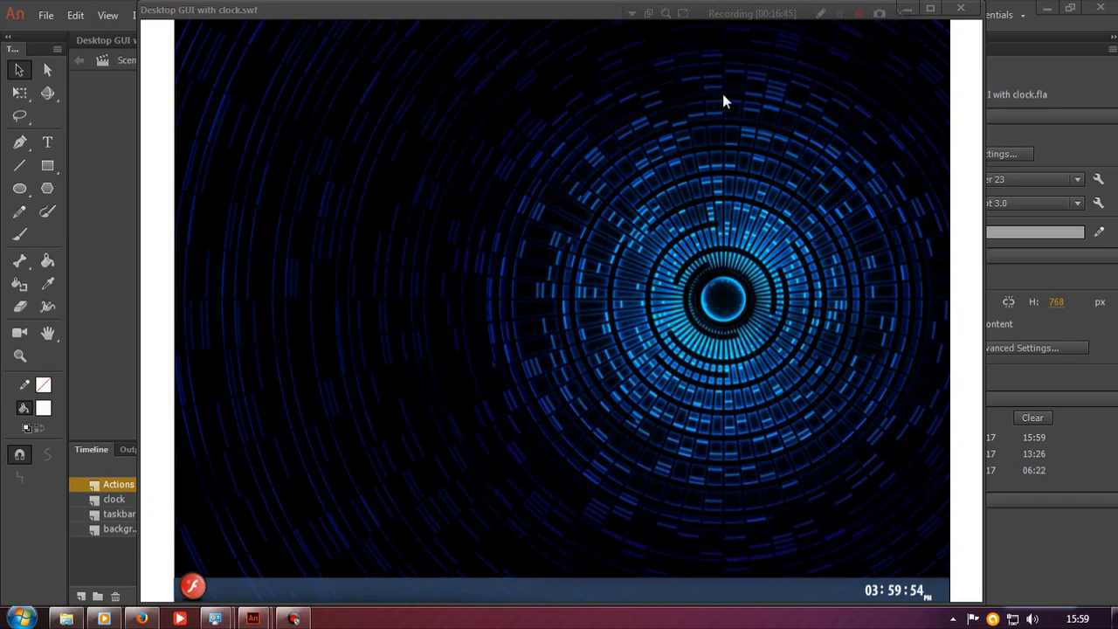
pyautogui.click(857, 10)
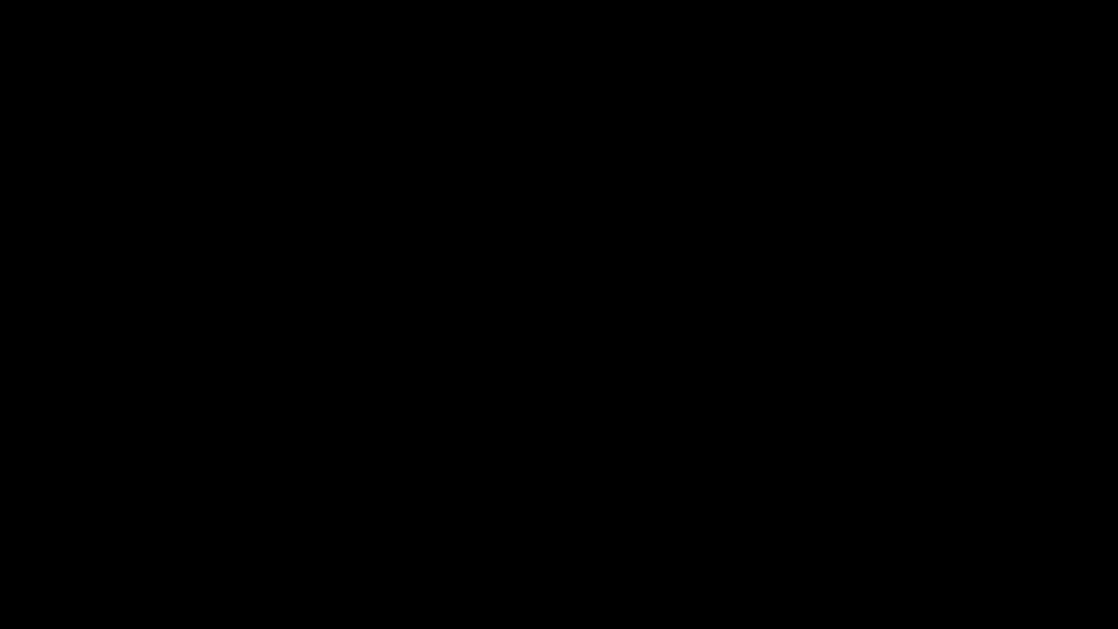